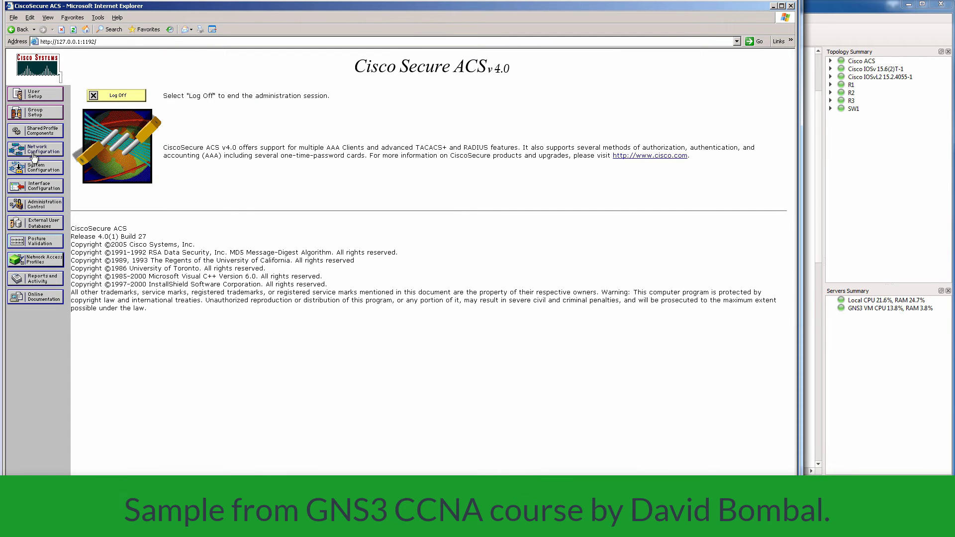
Go to Network Configuration and open the Add AAA Client form below the AAA Clients table.
click(39, 154)
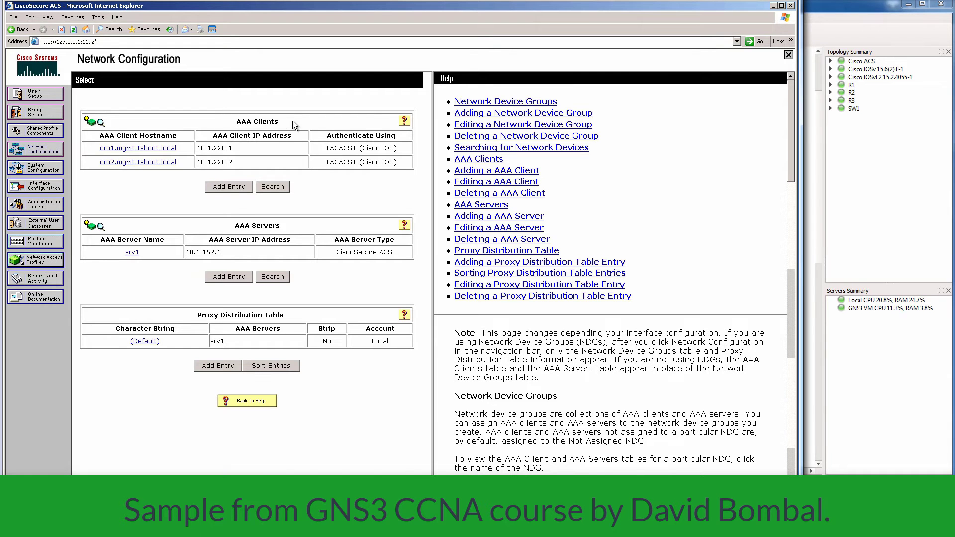
click(225, 188)
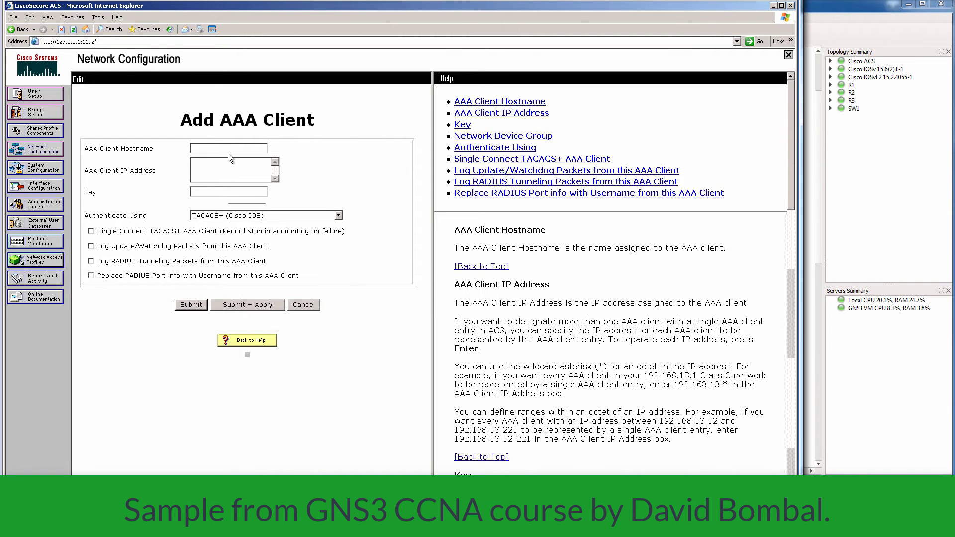
Enter AAA client hostname R1 with IP address 10.1.1.201.
text(R1)
click(236, 171)
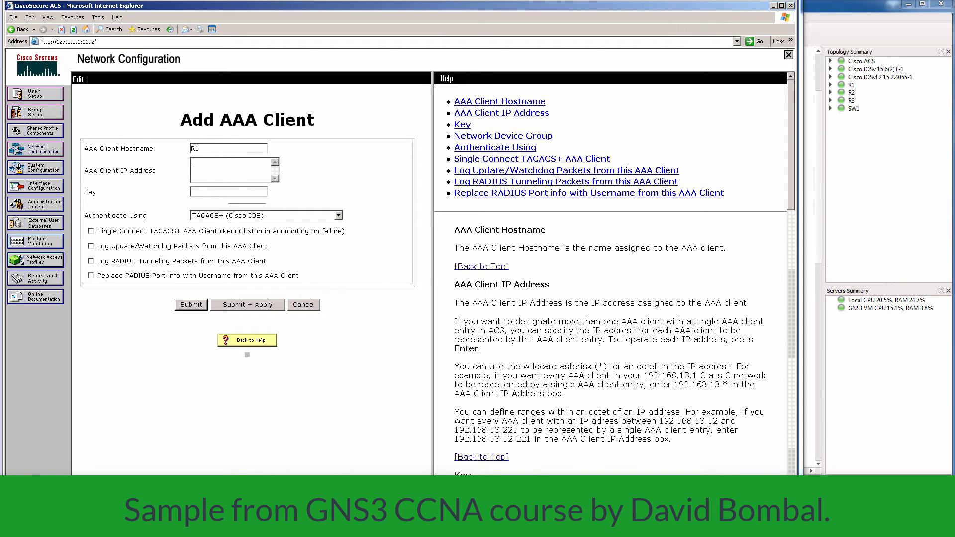
text(10.1.1.201)
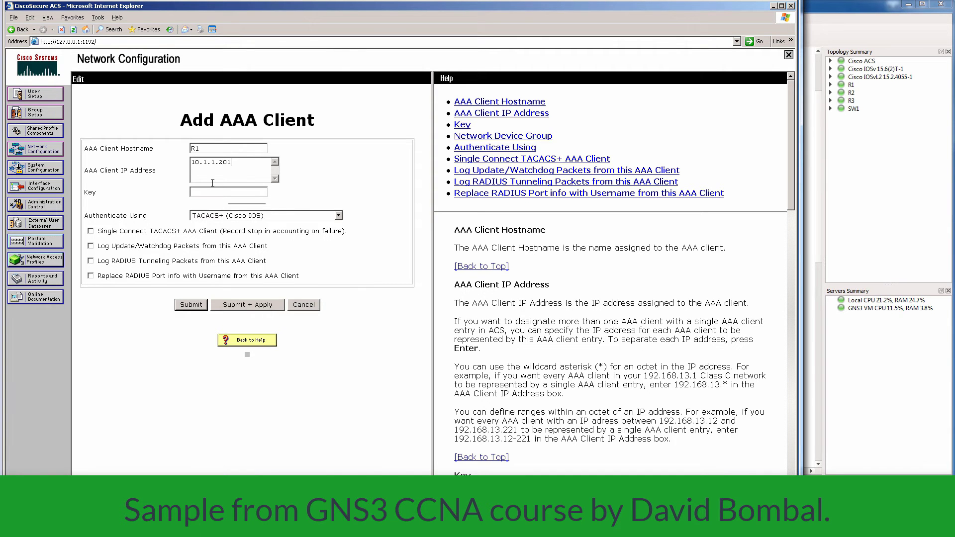
click(214, 193)
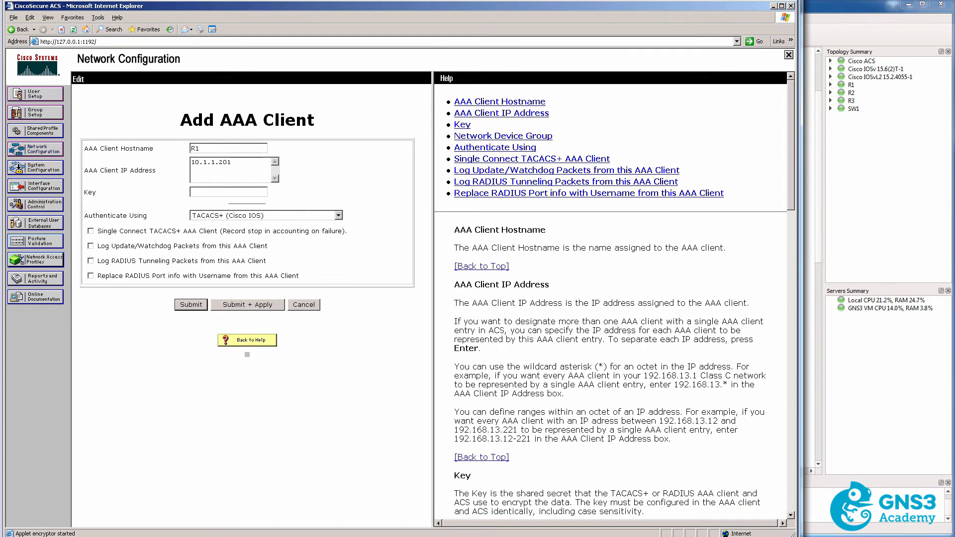
Look up R1's configured TACACS+ key with 'sh run | i tac' on the console.
key(alt+Tab)
text(sh run | i )
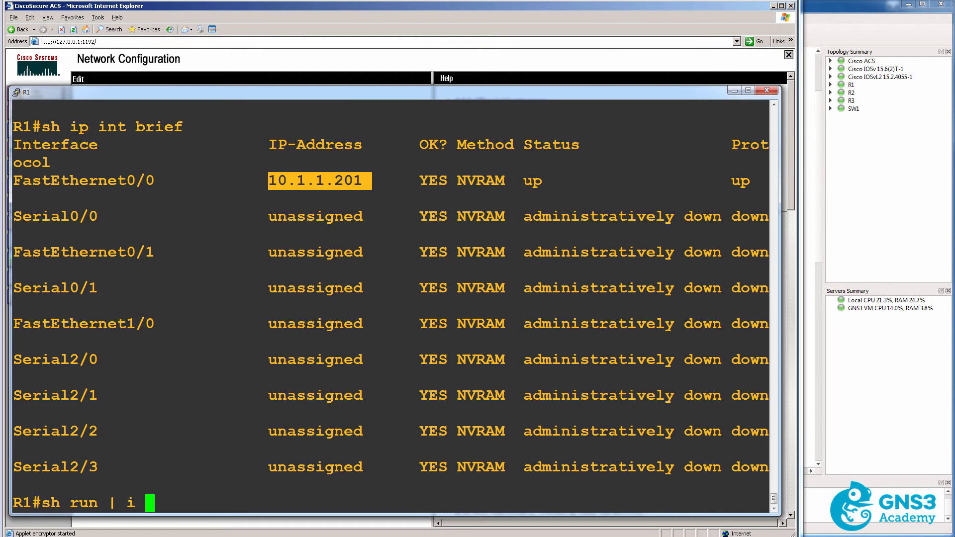
text(tac)
key(Return)
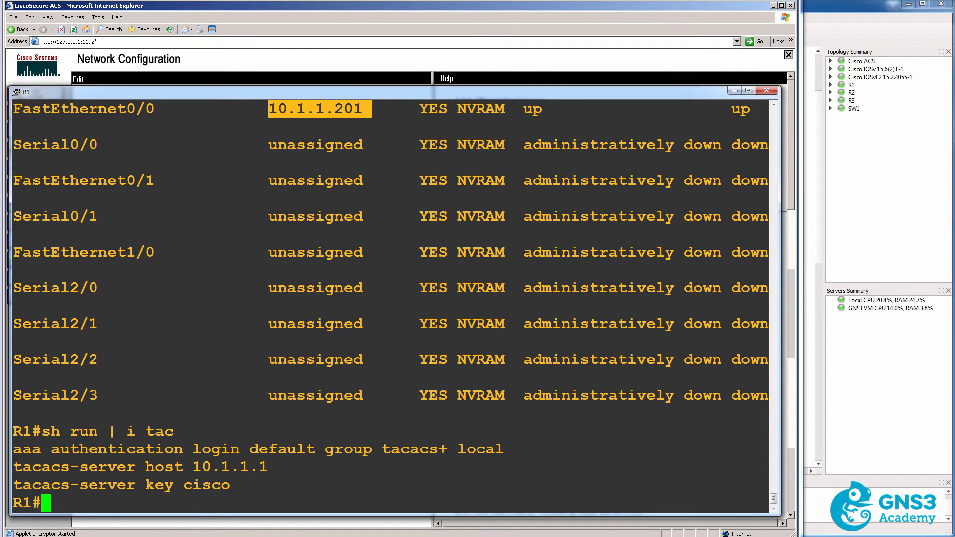
drag(248, 487, 142, 487)
click(732, 91)
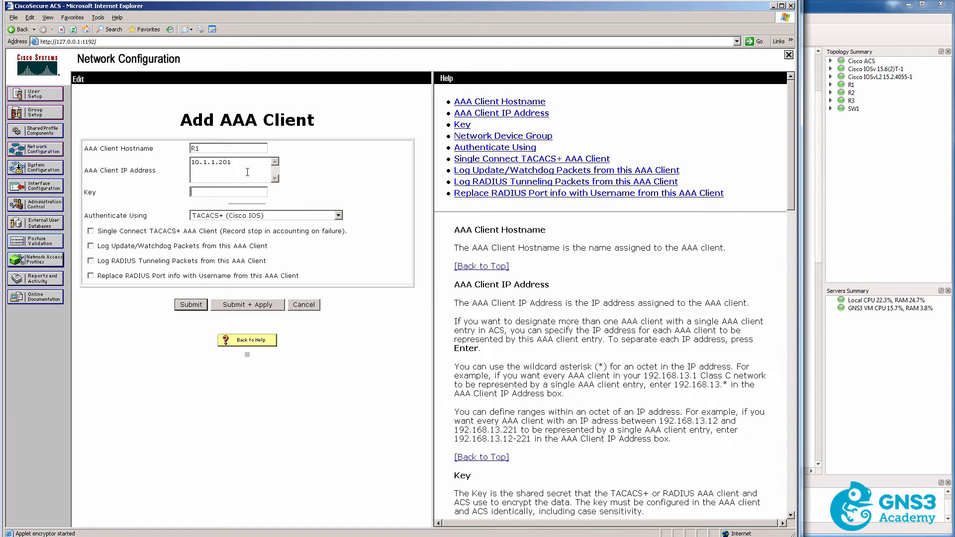
Enter the matching shared key, choose TACACS+ (Cisco IOS), and Submit + Apply.
text(cisco)
click(260, 218)
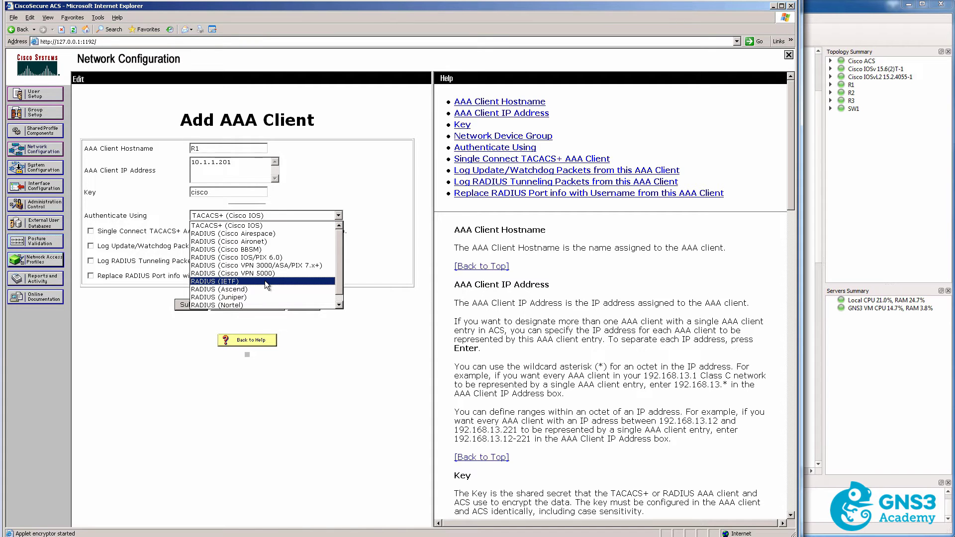
click(268, 226)
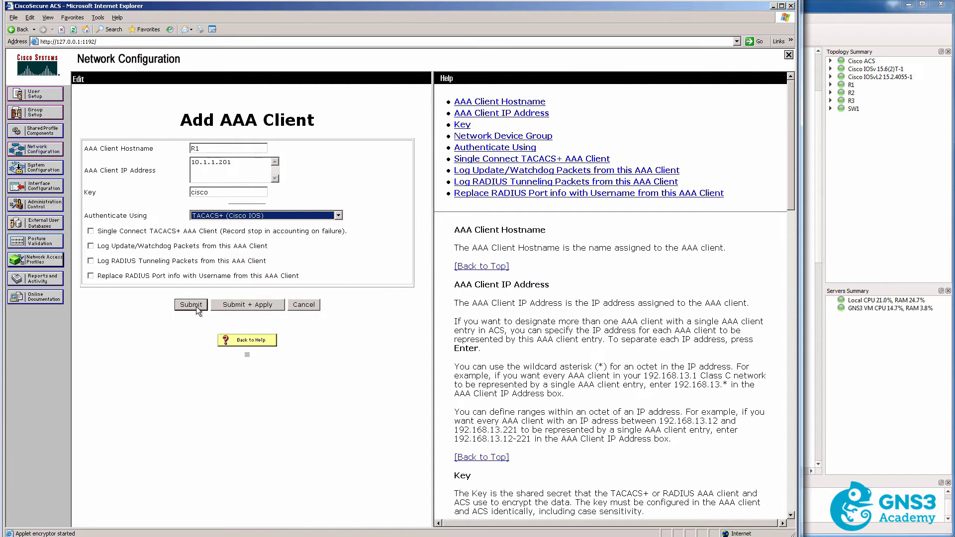
click(226, 305)
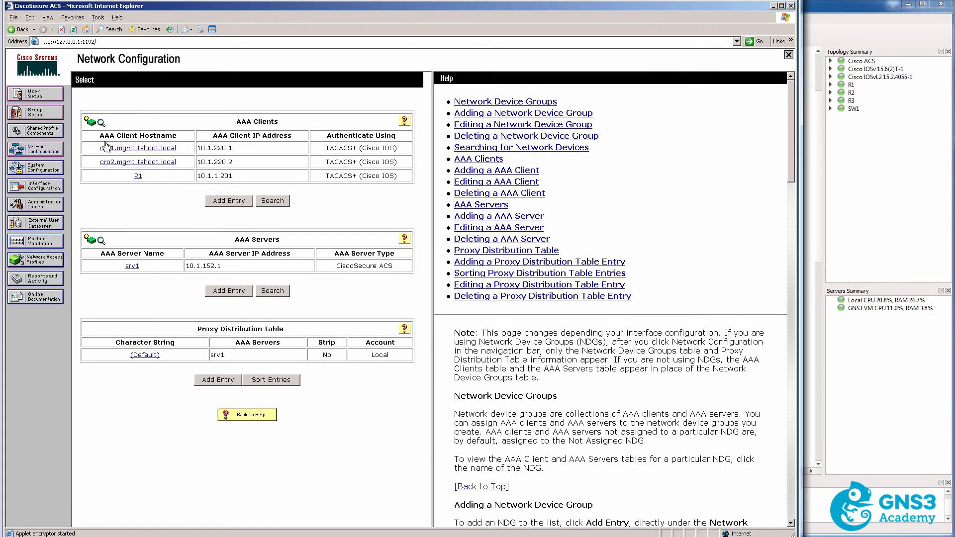
Check the ACS user list, then attempt an R1 console login with a username unknown to ACS.
click(35, 94)
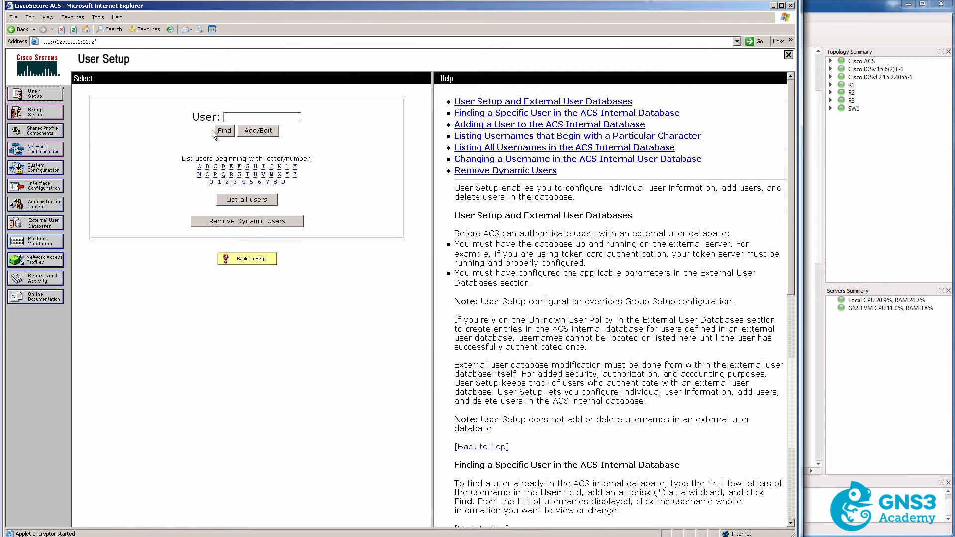
click(225, 130)
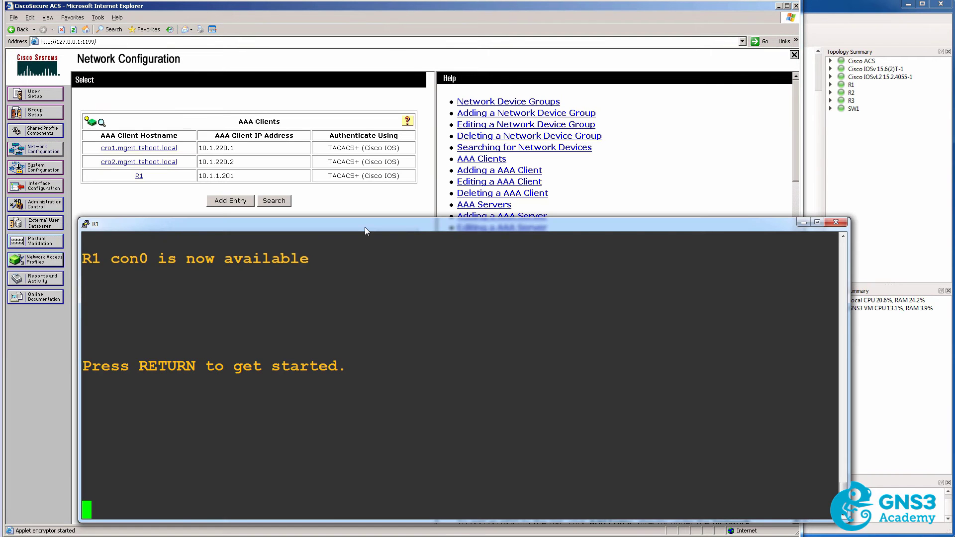
key(Return)
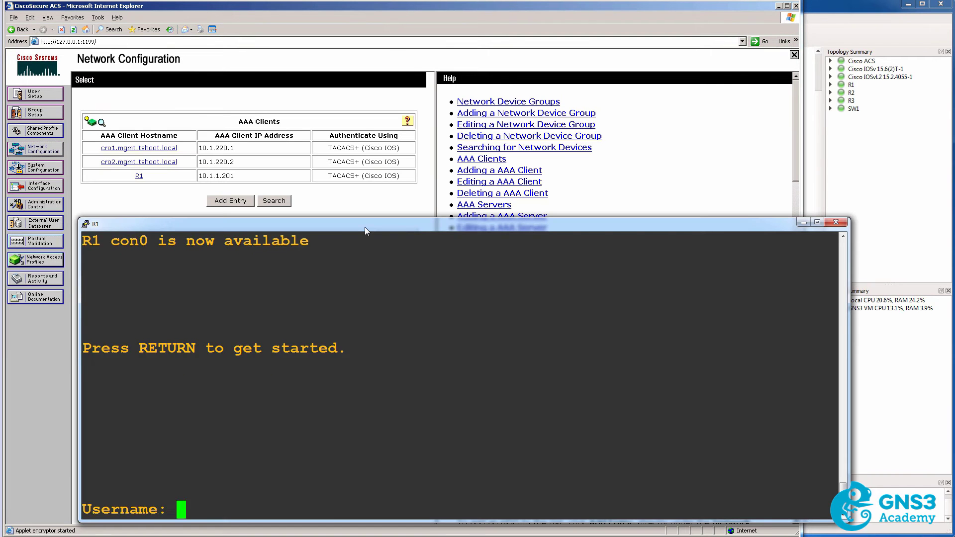
text(david)
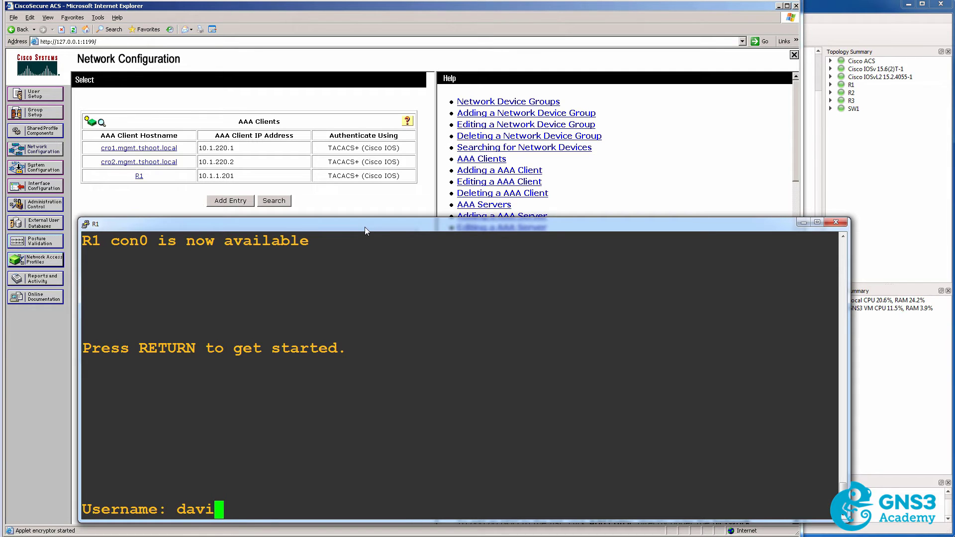
key(Return)
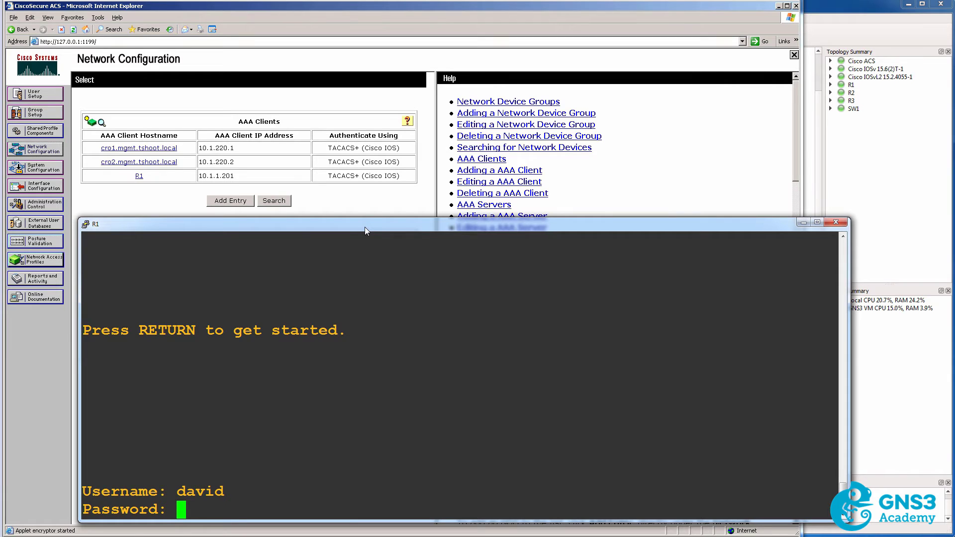
key(Return)
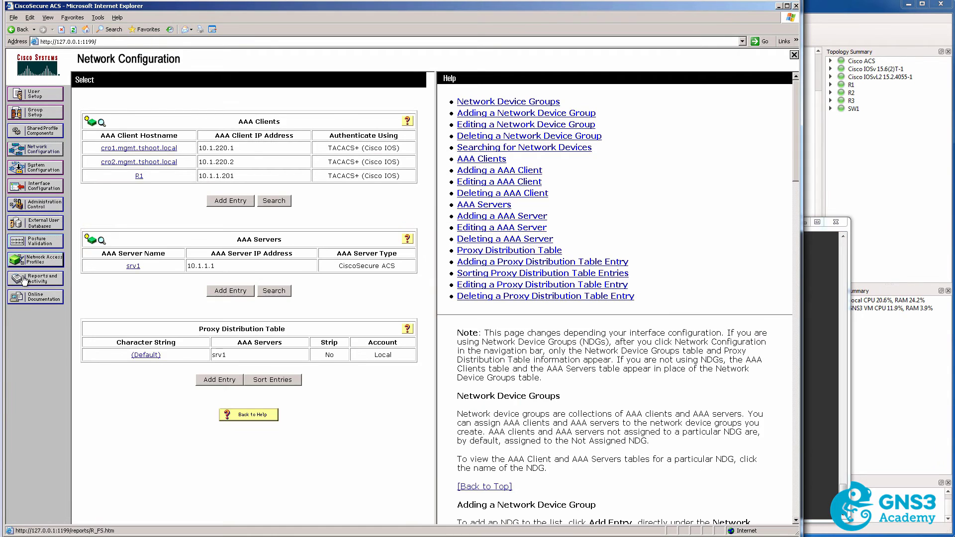
Open the Failed Attempts active.csv report and inspect the first entry's failure reason.
click(24, 279)
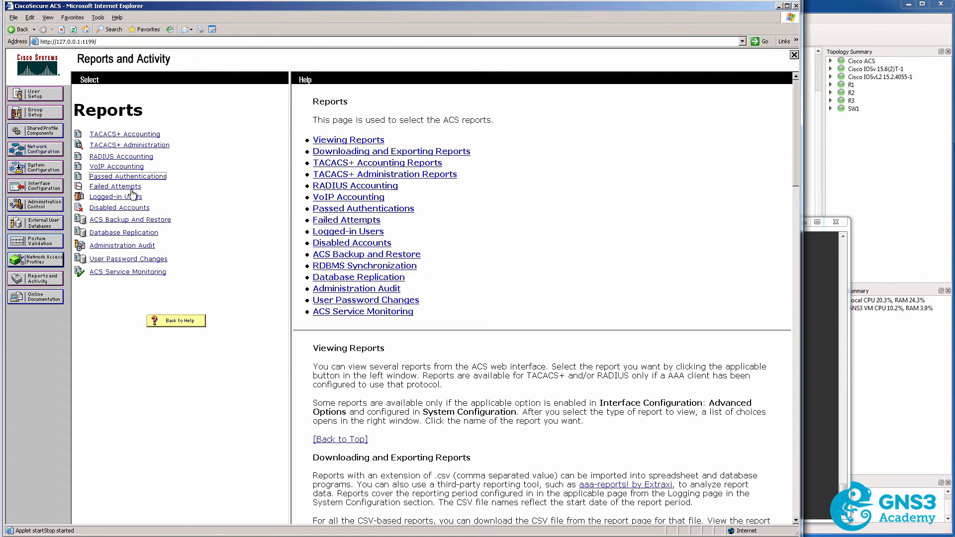
click(130, 190)
click(322, 135)
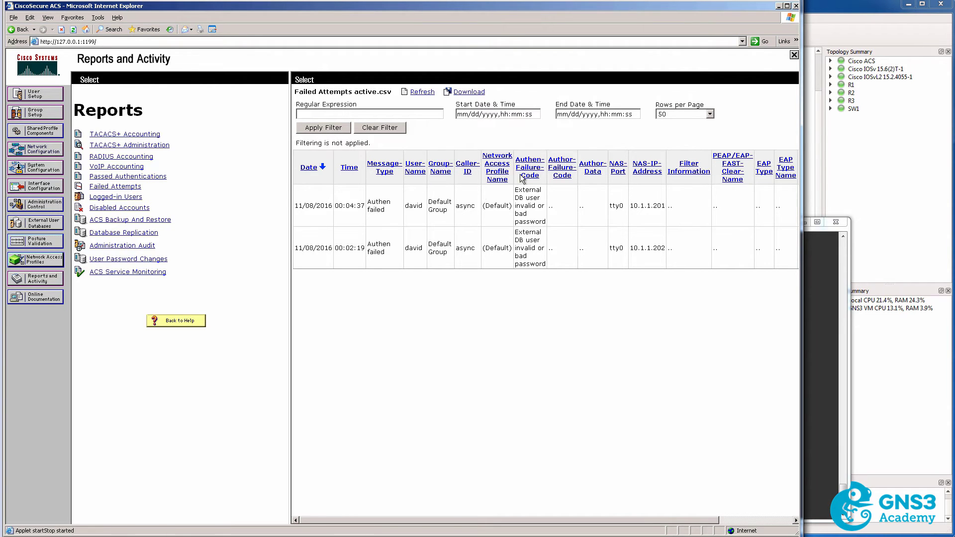
drag(516, 189, 541, 225)
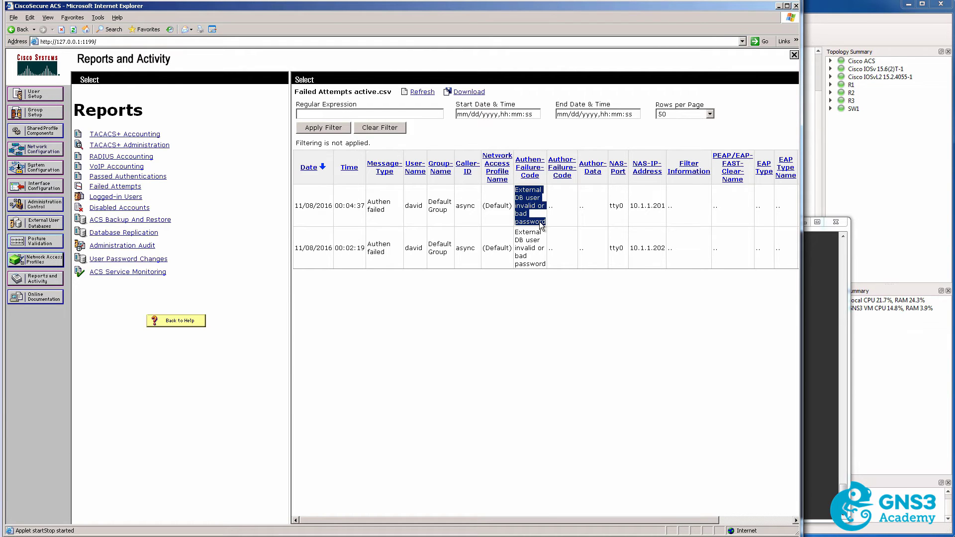
Attempt another R1 console login with a different unknown test username.
key(alt+Tab)
key(Return)
text(mary)
key(Return)
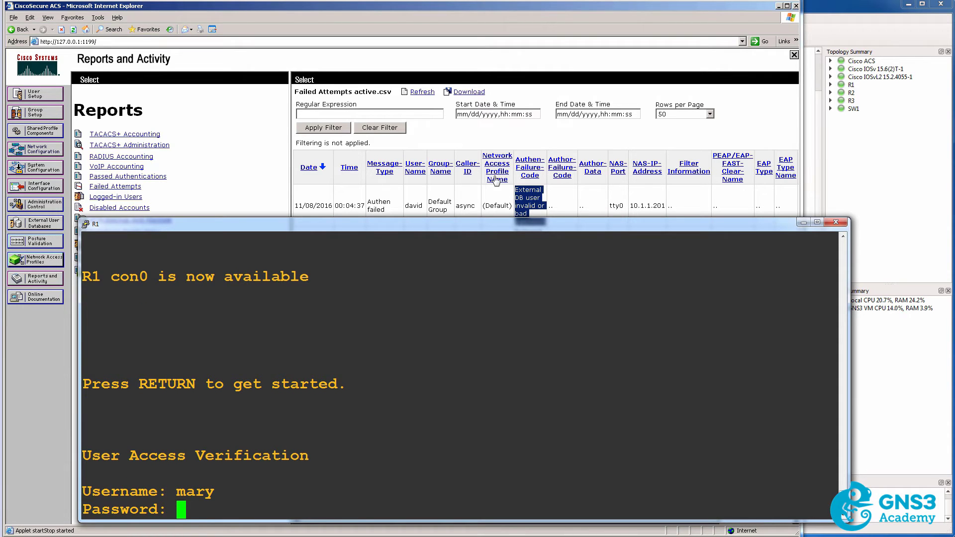
Refresh the Failed Attempts report and examine the newest entry's user name and reason.
click(439, 133)
click(423, 92)
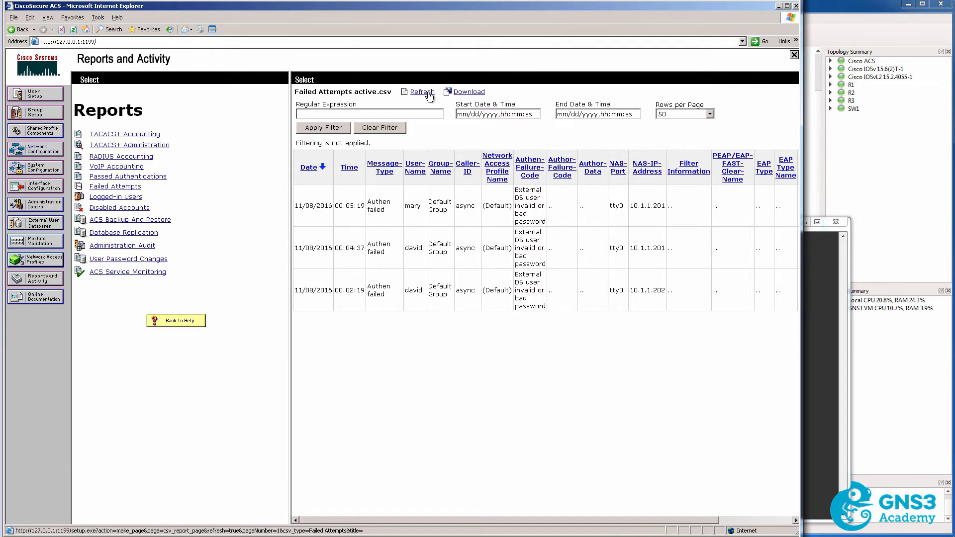
drag(411, 205, 425, 210)
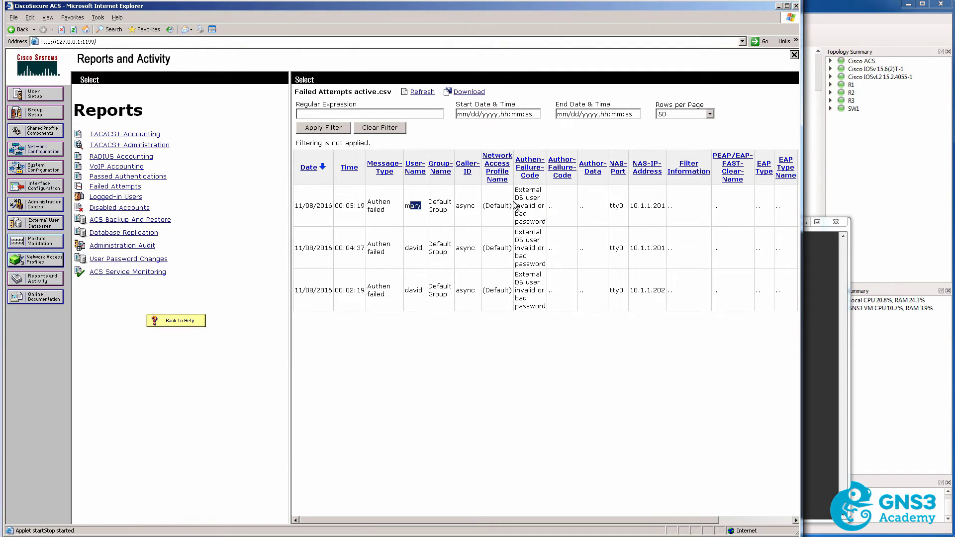
drag(515, 191, 546, 225)
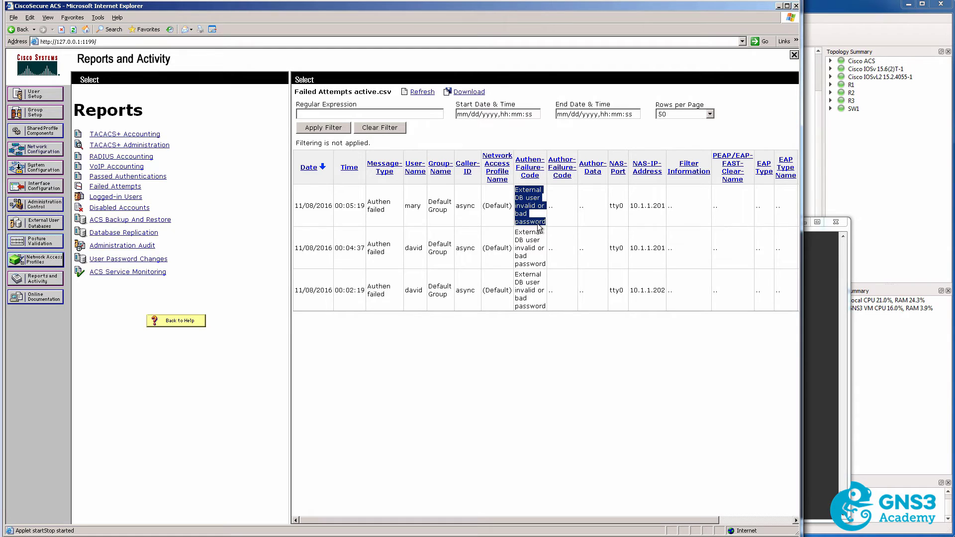
Log in to the R1 console as admin.
key(alt+Tab)
text(admin)
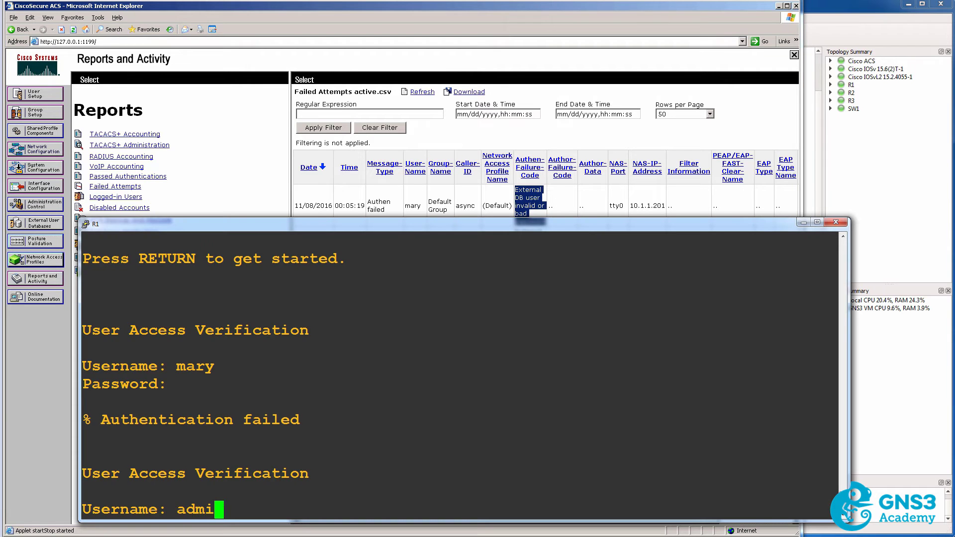
key(Return)
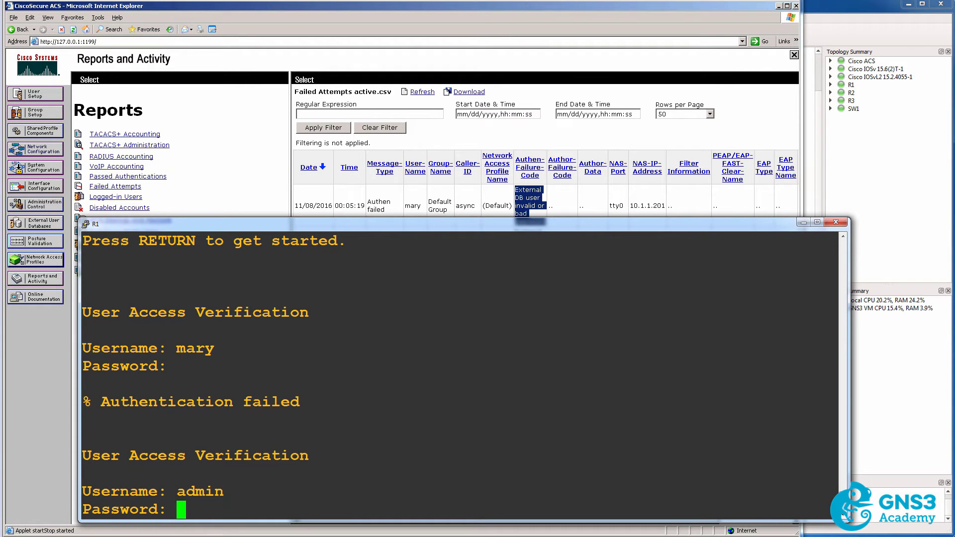
key(Return)
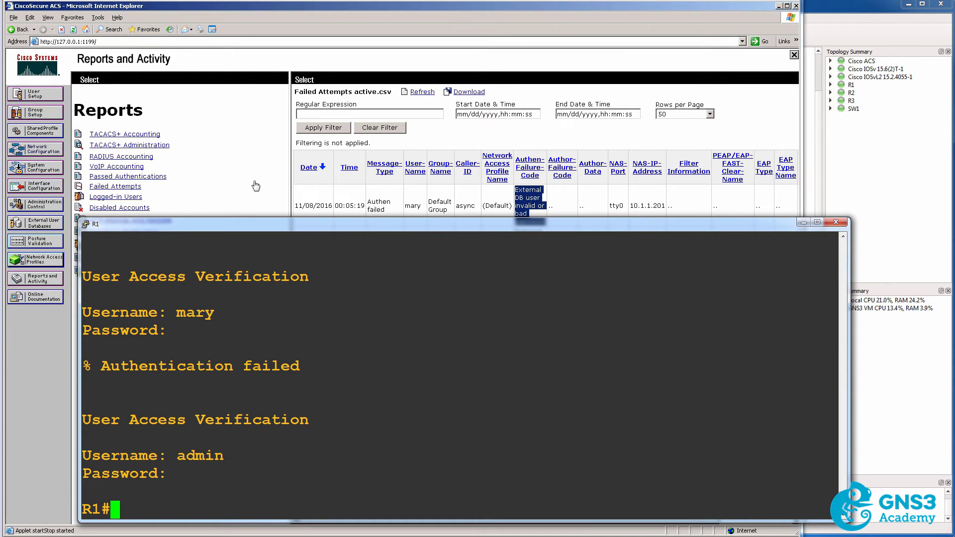
Show R1's local username entries and their passwords with 'sh run | i user'.
text(sh r)
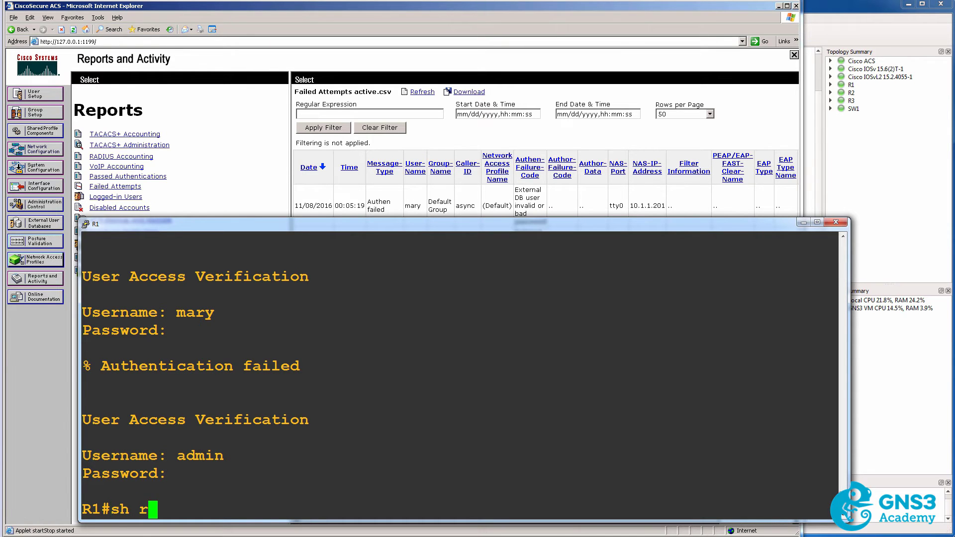
text(un | i user)
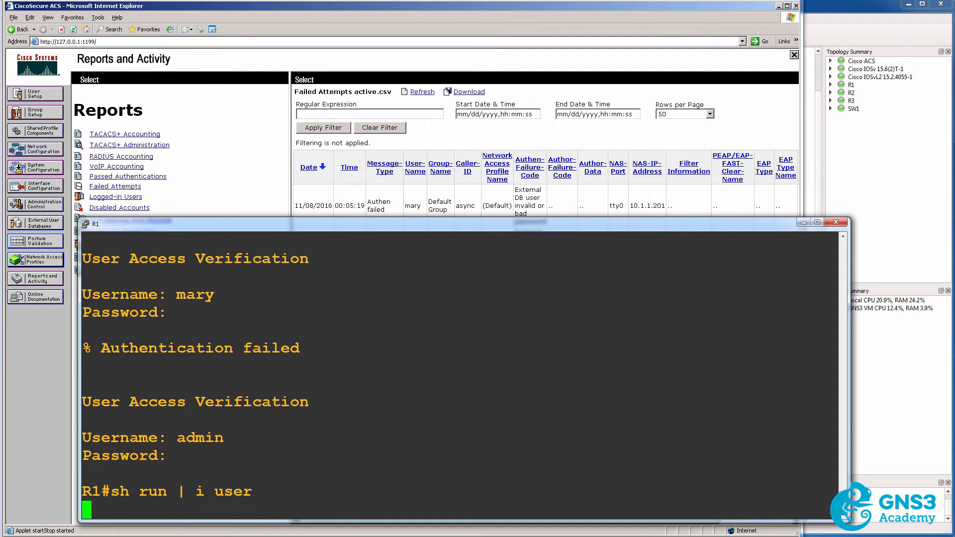
key(Return)
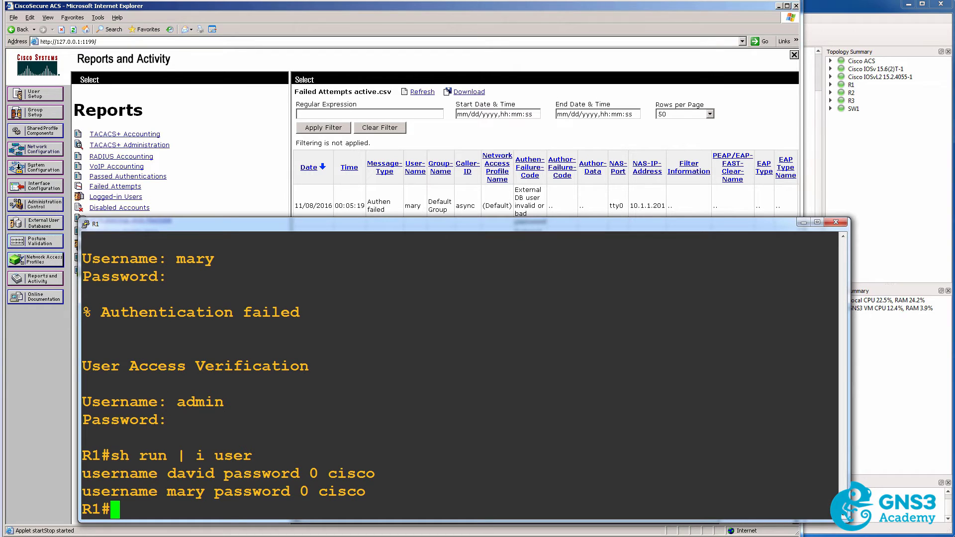
drag(162, 473, 210, 488)
drag(338, 475, 354, 491)
Show the AAA lines with 'sh run | i aaa', noting tacacs+ in login authentication.
text(sh run )
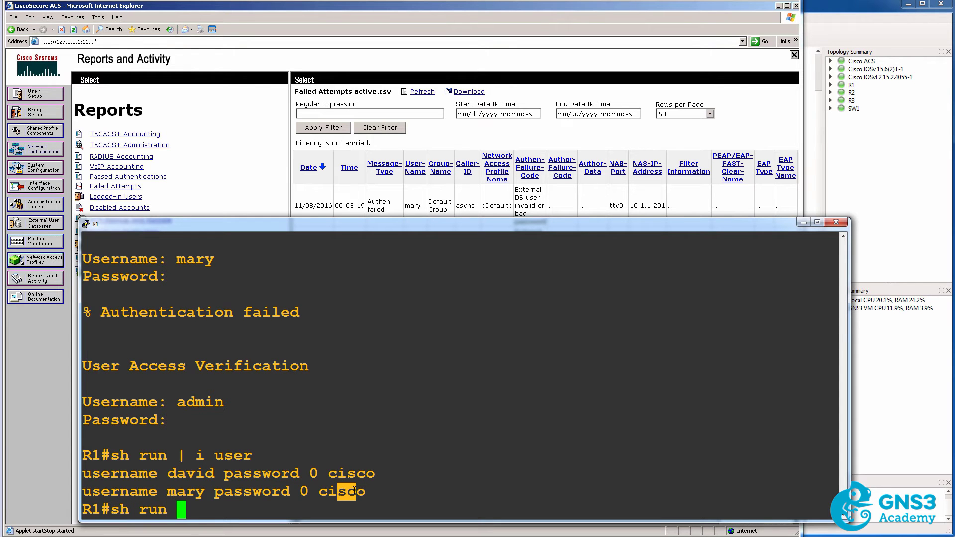
text(| i aaa)
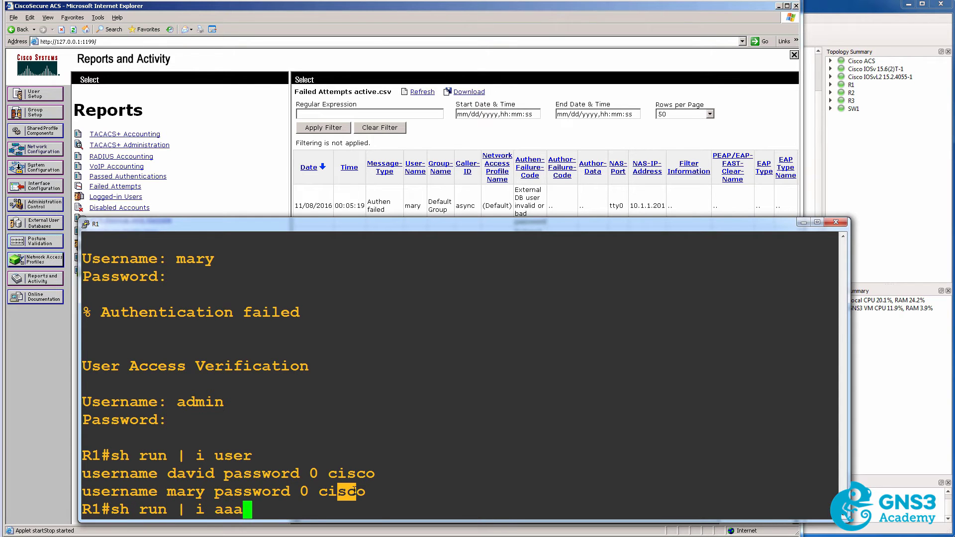
key(Return)
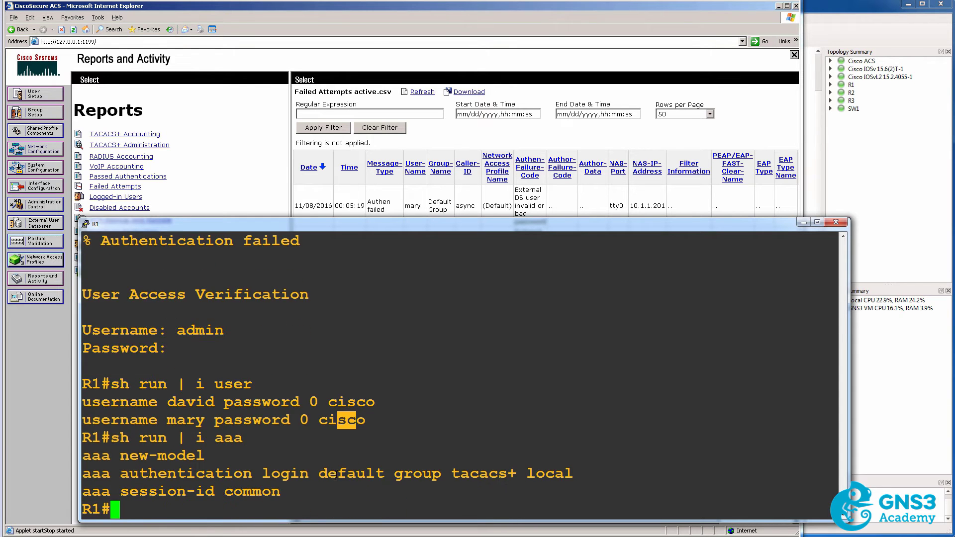
drag(452, 473, 515, 473)
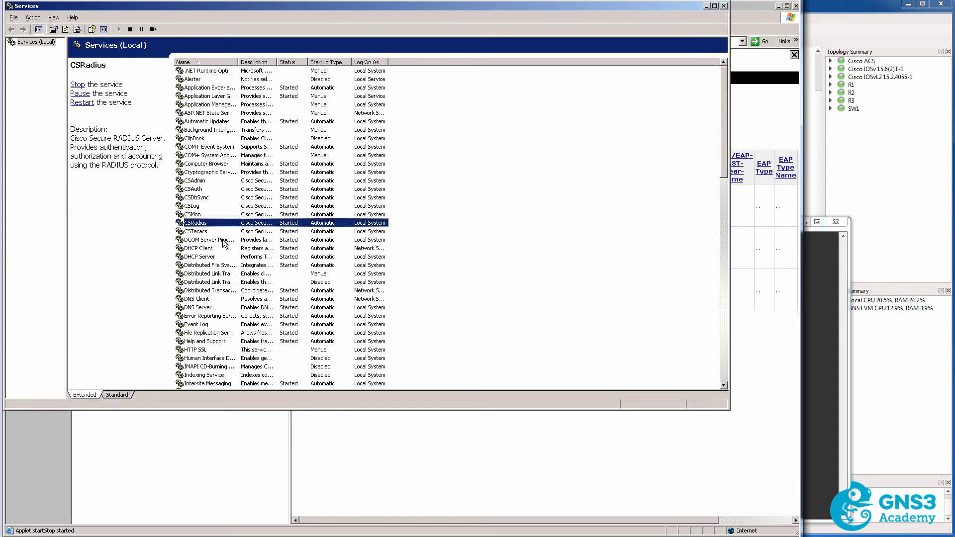
Stop the CSTacacs service from its right-click menu in Windows Services.
click(233, 230)
right_click(232, 229)
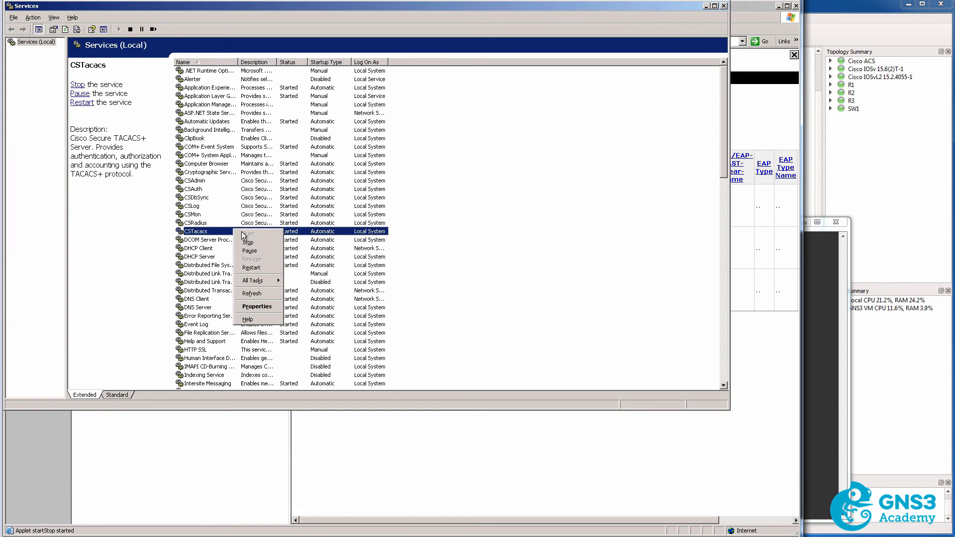
click(265, 244)
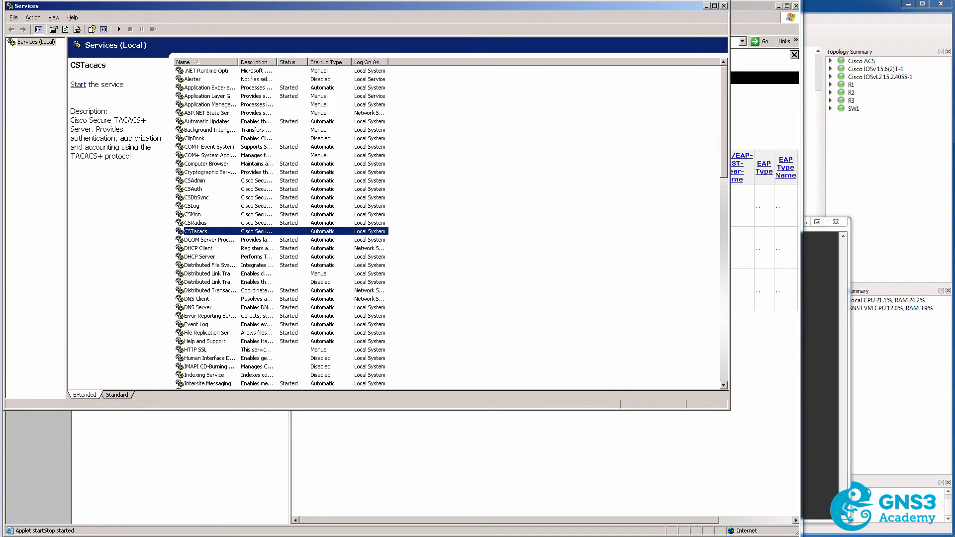
key(alt+Tab)
Exit the R1 session and log back in with the local user account.
text(exit)
key(Return)
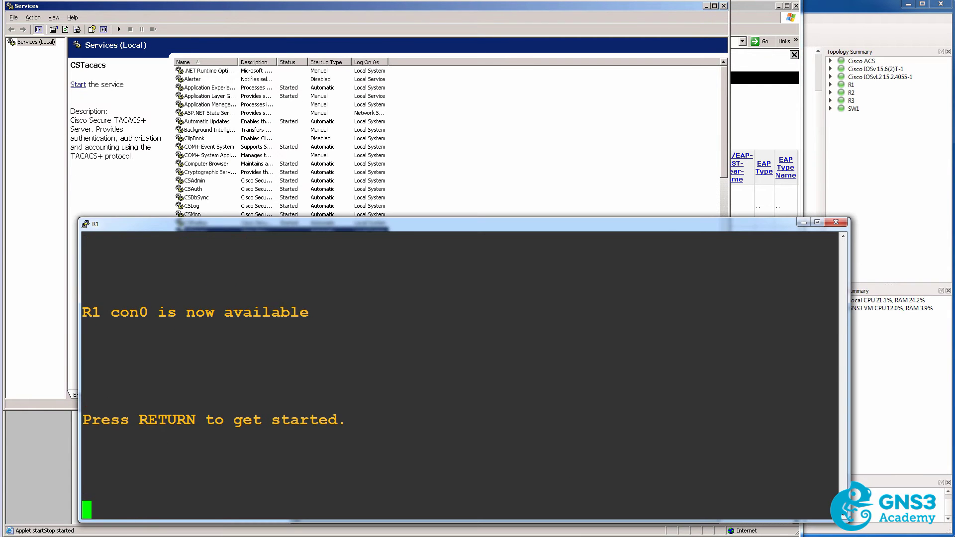
key(Return)
text(david)
key(Return)
key(Return)
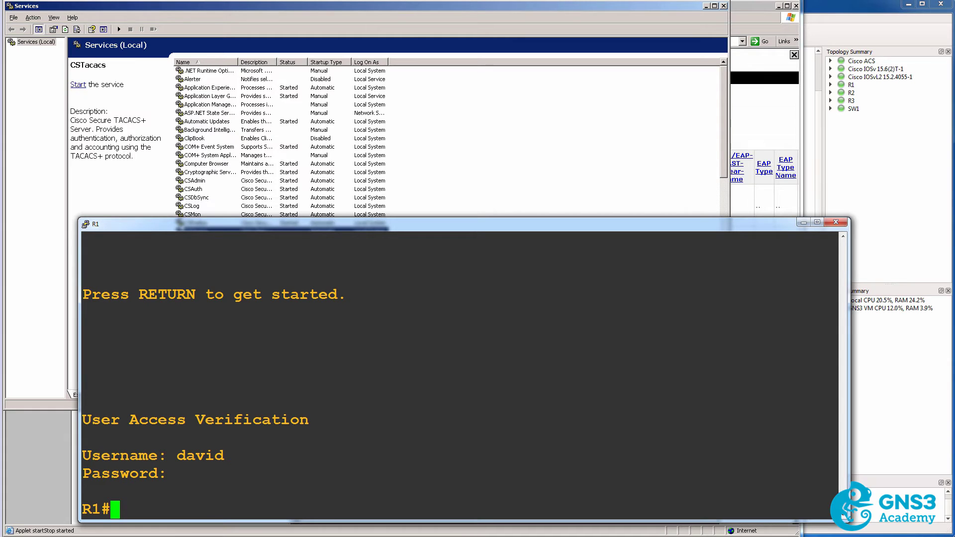
Recheck 'sh run | i aaa', noting tacacs+ first and local as fallback.
text(sh run )
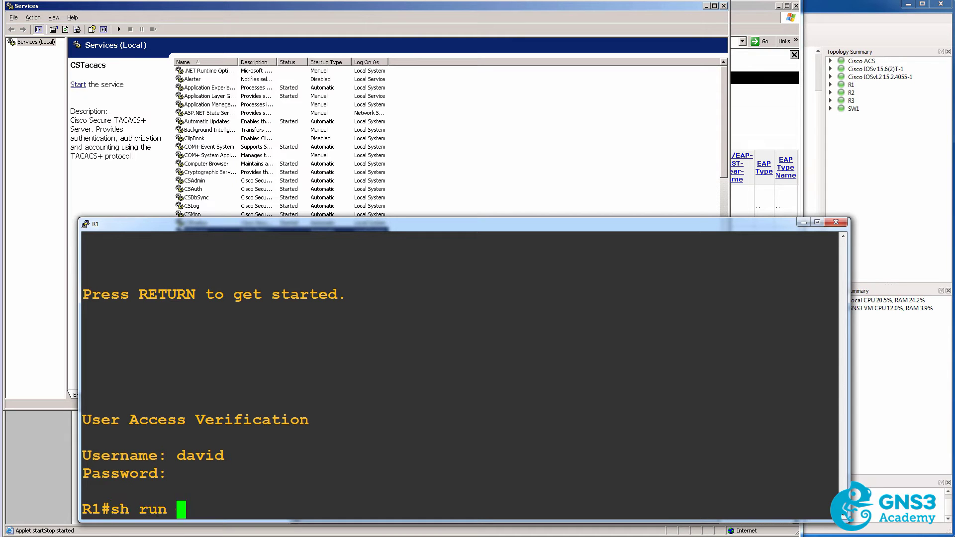
text(| i aaa)
key(Return)
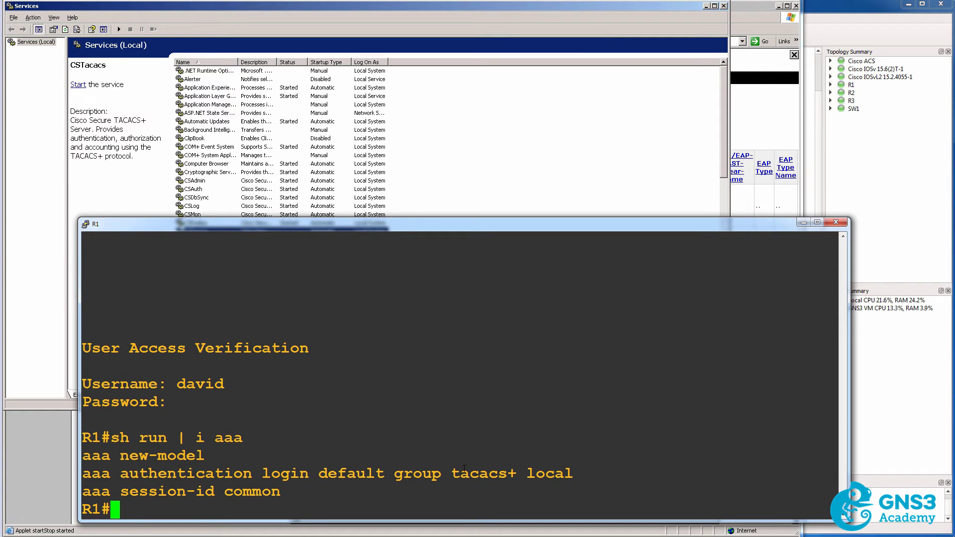
drag(514, 469, 836, 473)
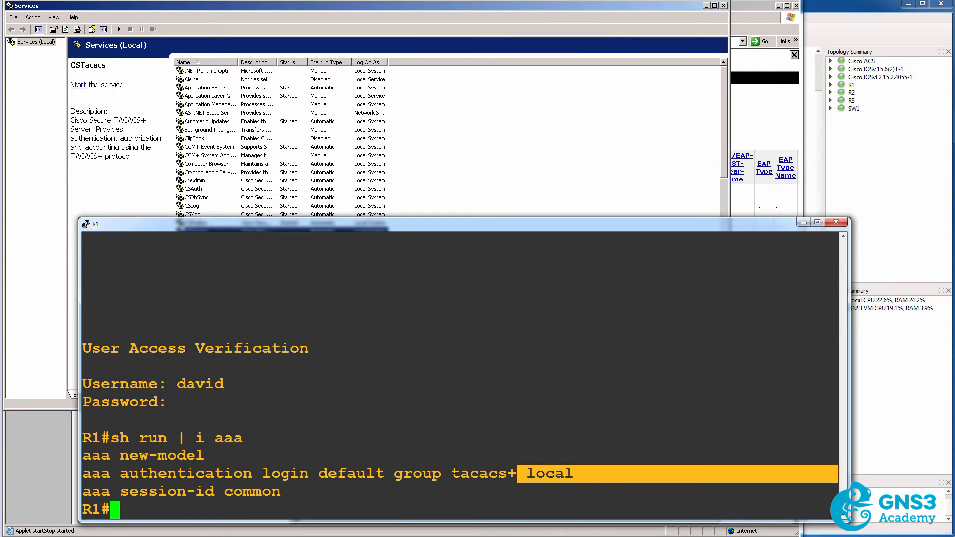
double_click(478, 473)
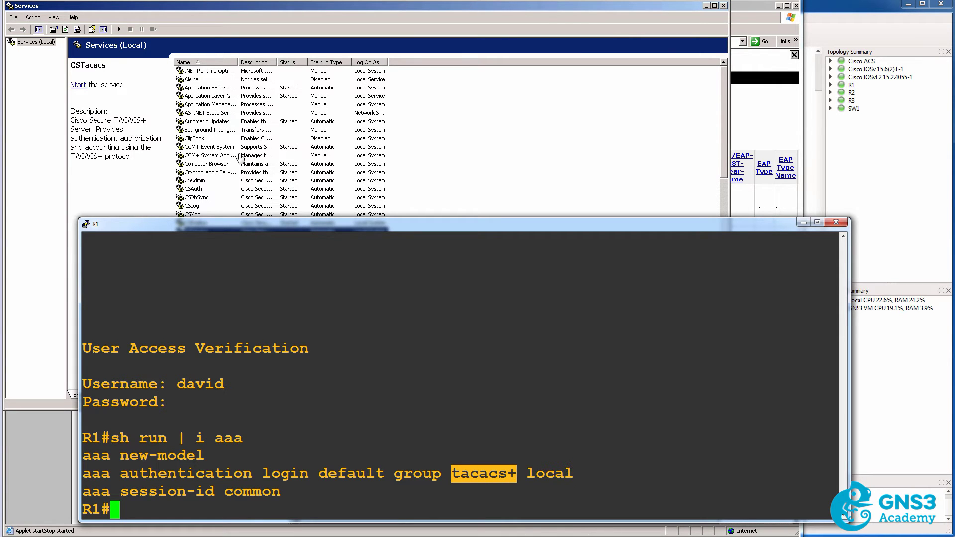
key(alt+Tab)
right_click(224, 229)
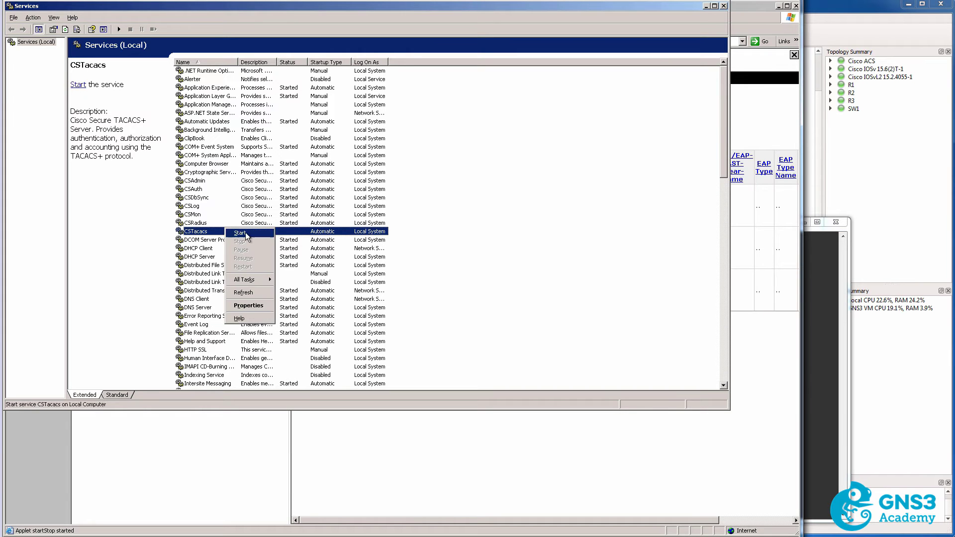
Start CSTacacs again, then retry the local-user R1 login and see '% Authentication failed'.
click(247, 234)
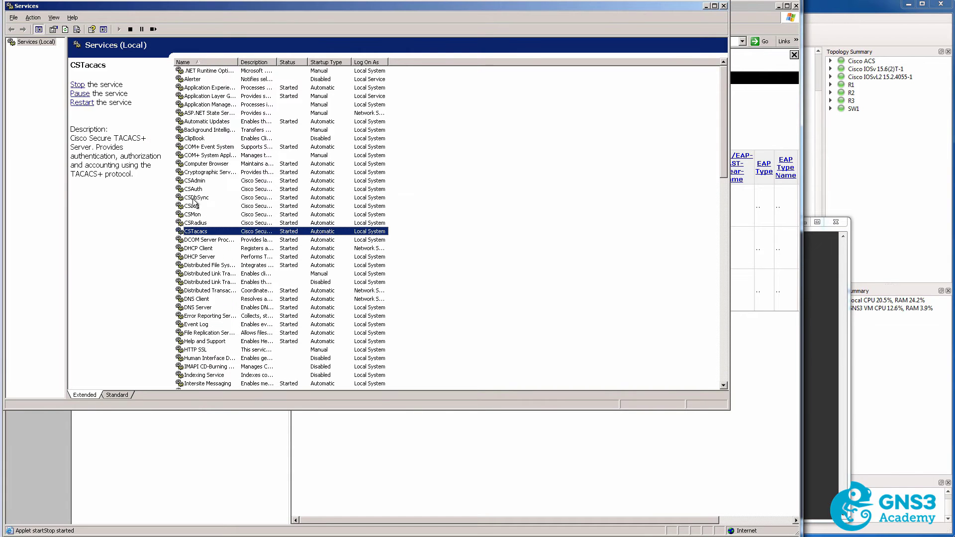
key(alt+Tab)
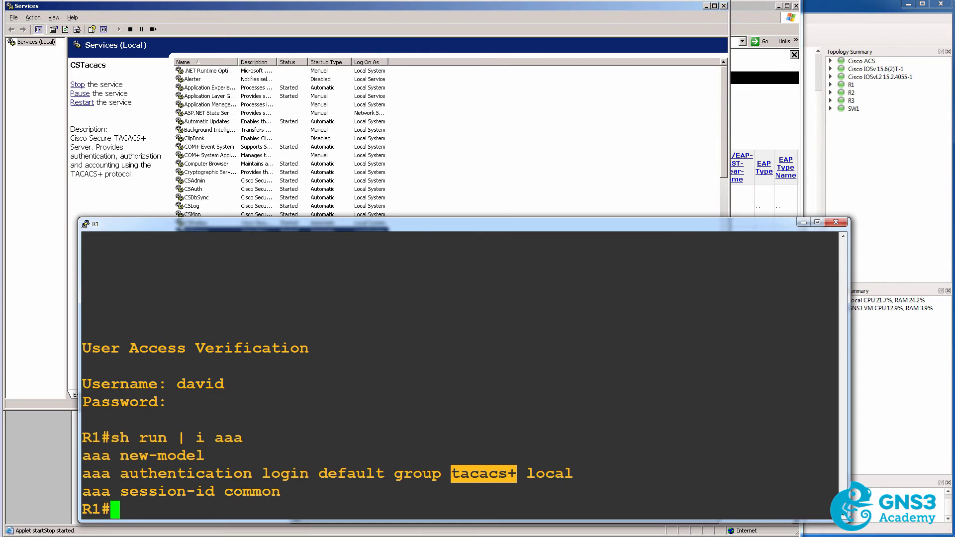
text(exit)
key(Return)
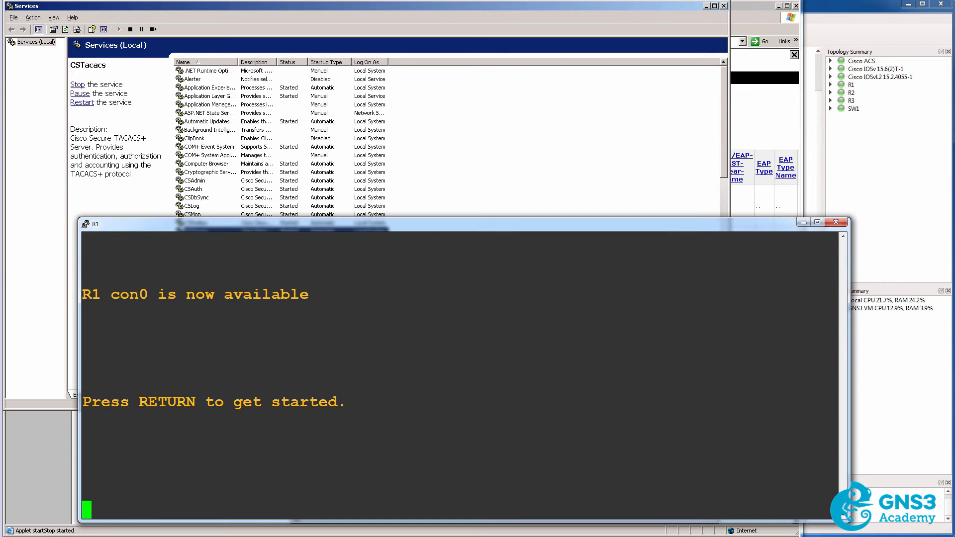
key(Return)
text(david)
key(Return)
key(Return)
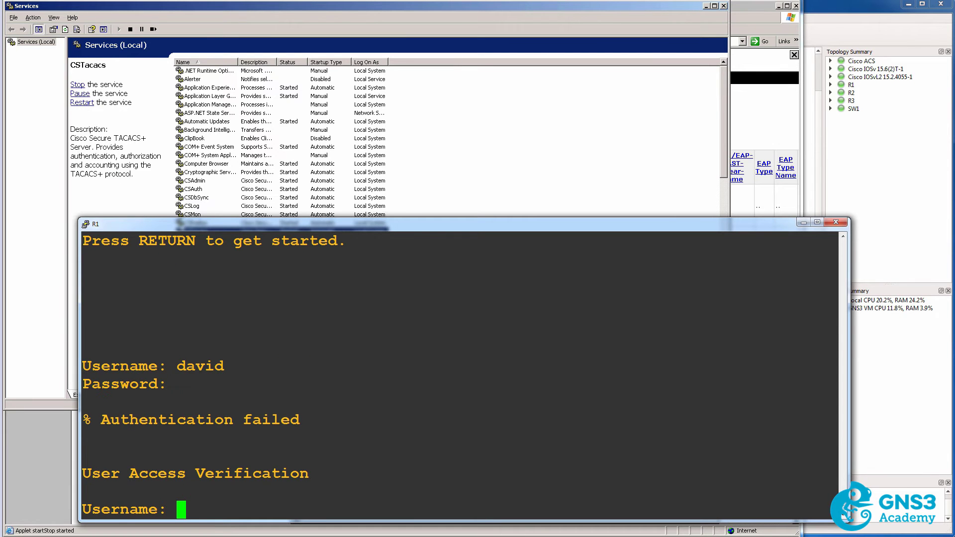
drag(84, 398, 341, 433)
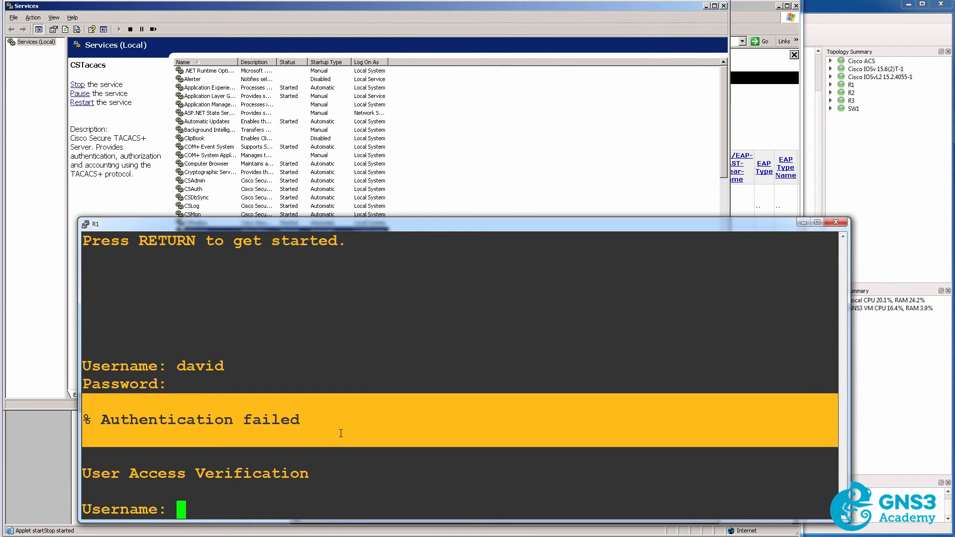
Refresh the Failed Attempts report and inspect the newest rejection's user name and reason.
click(775, 110)
click(755, 114)
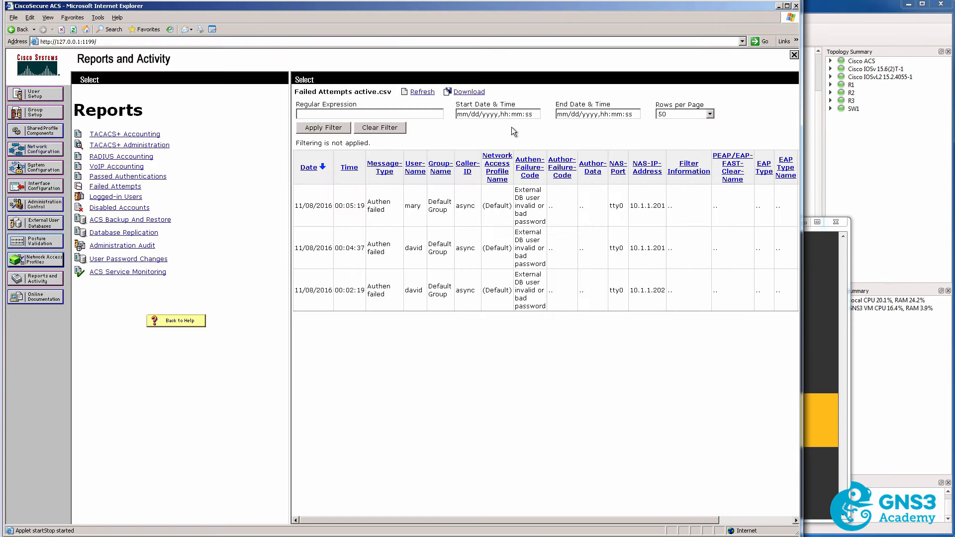
click(421, 92)
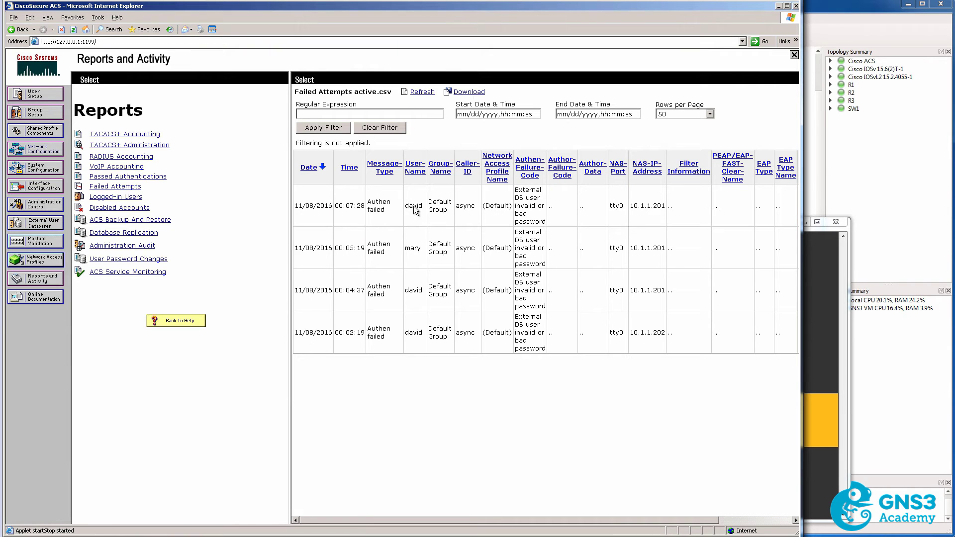
drag(409, 207, 425, 210)
drag(516, 190, 548, 229)
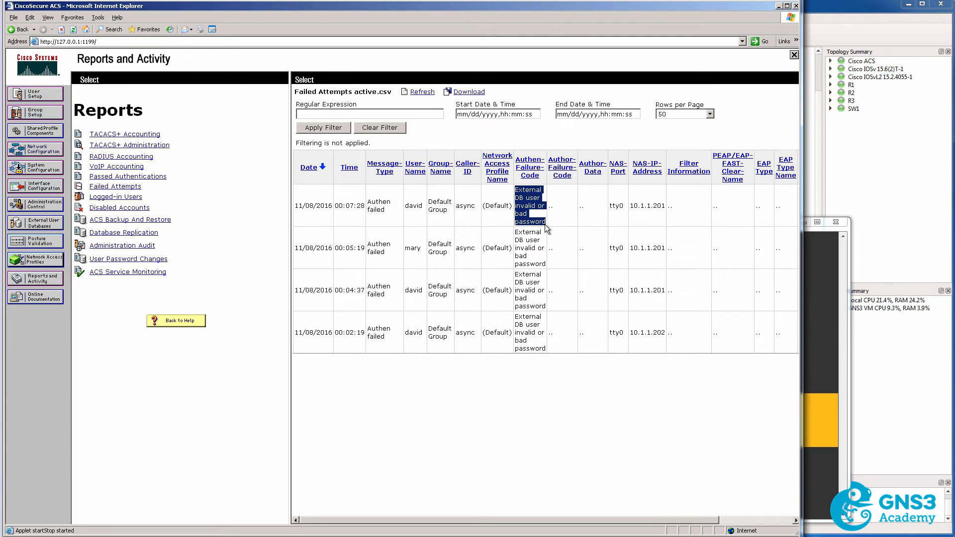
Log in to the R1 console as admin.
key(alt+Tab)
text(admin)
key(Return)
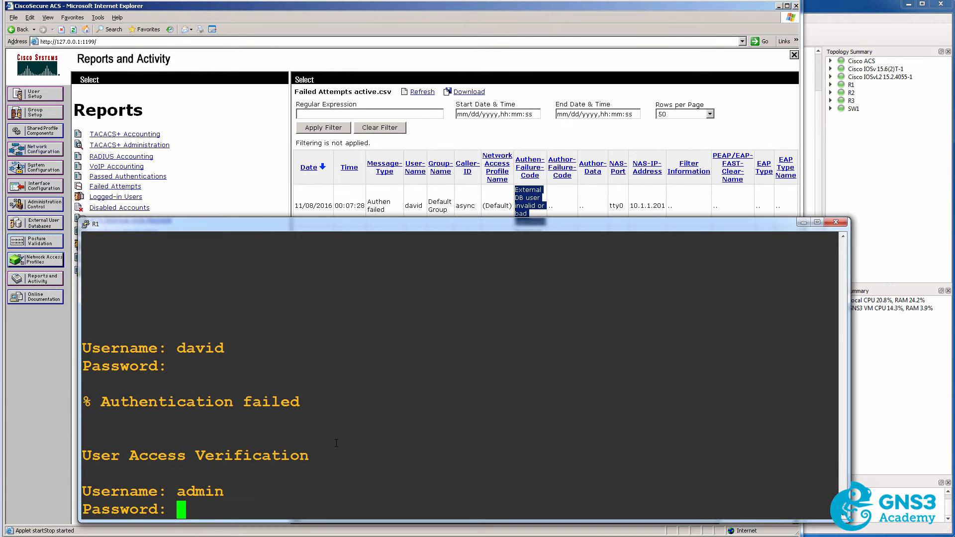
key(Return)
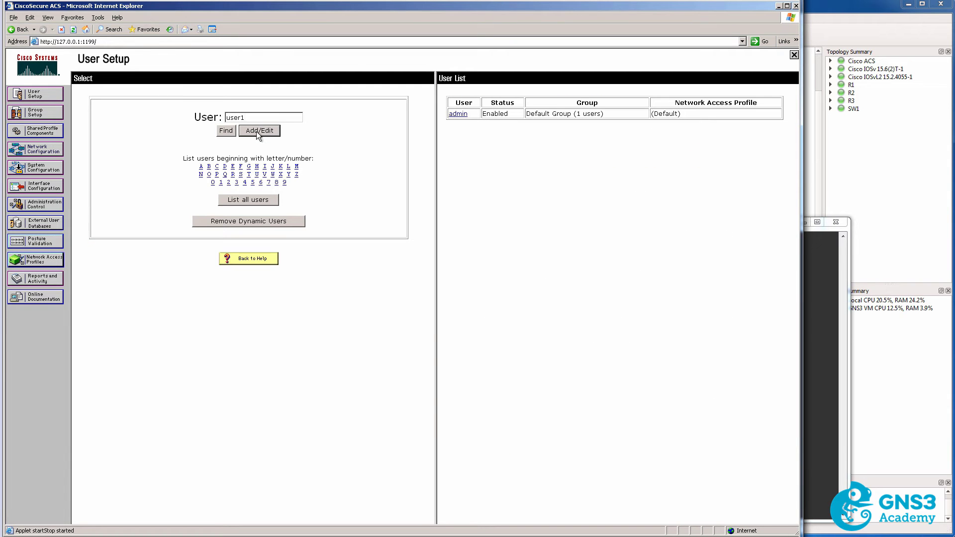
Create user1 with its password, confirmation and CHAP password fields, and submit.
click(256, 132)
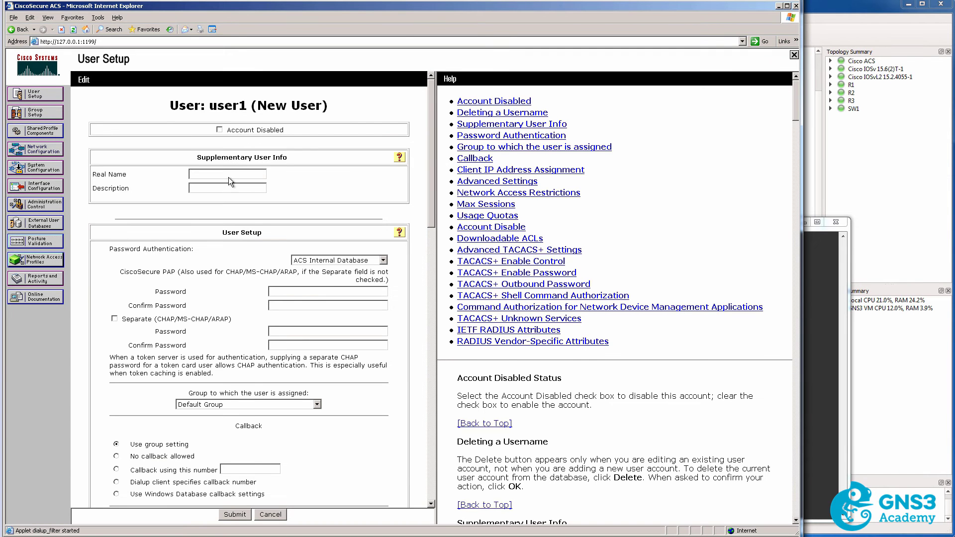
click(304, 291)
text(cisco)
key(Tab)
text(c)
key(Tab)
key(Tab)
text(cisco)
key(Tab)
text(cisco)
click(244, 516)
List the ACS users and open user1's details.
click(226, 131)
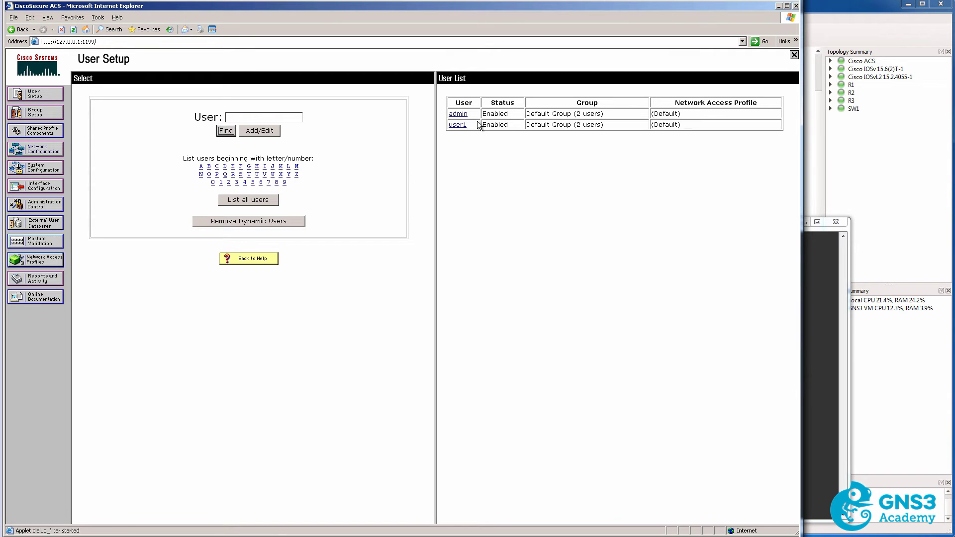
click(470, 121)
click(470, 124)
End the admin session on R1's console to get a fresh login prompt.
key(alt+Tab)
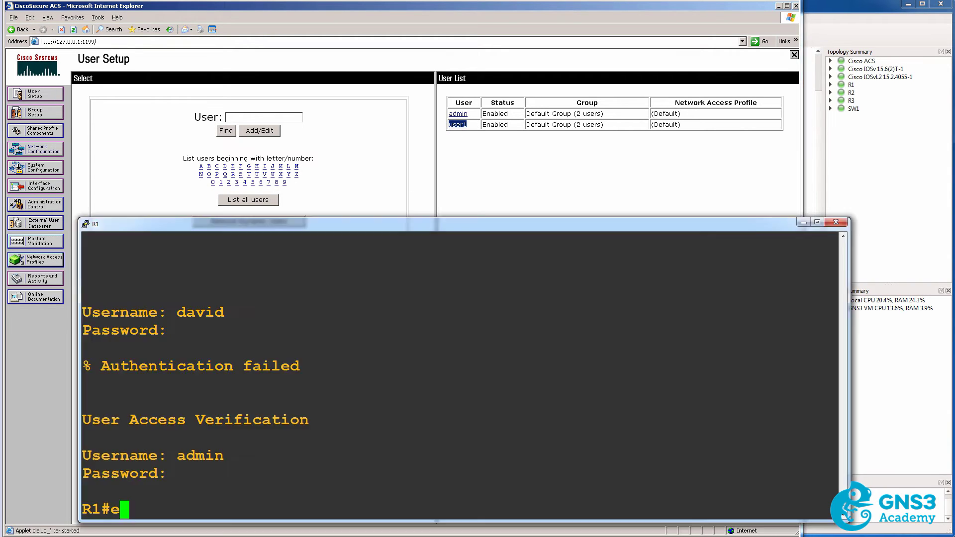
text(exit)
key(Return)
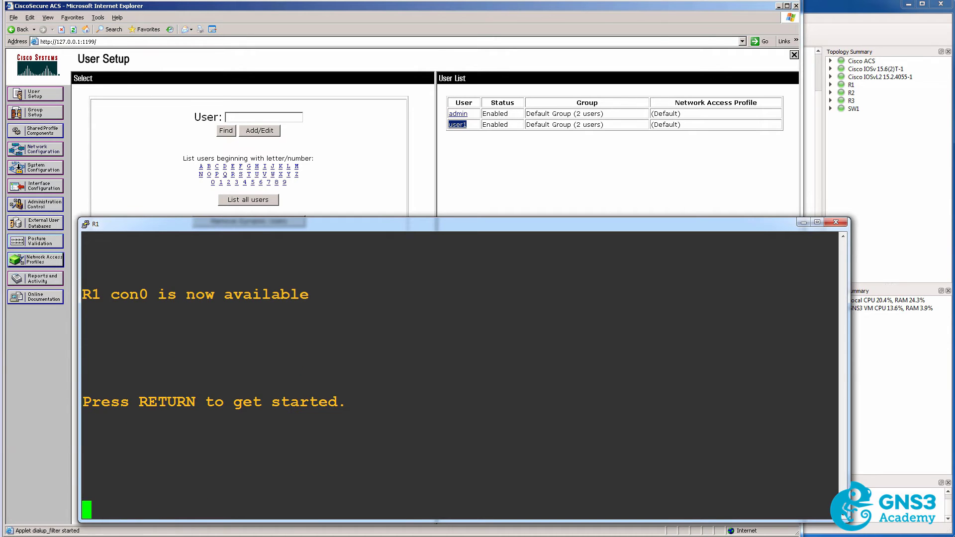
key(Return)
Log into R1 as user1 and run 'sh run | i user', showing only local users david and mary.
text(user1)
key(Return)
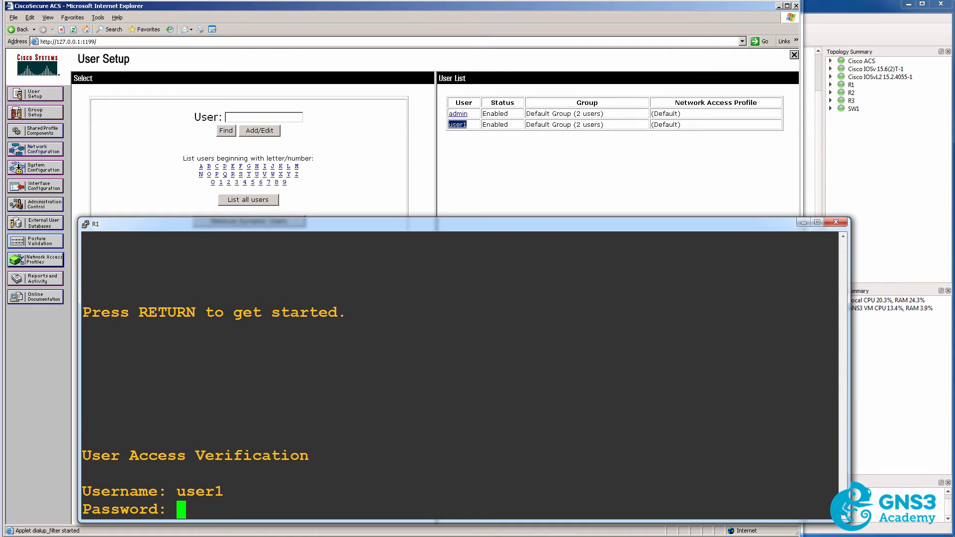
key(Return)
text(sh run )
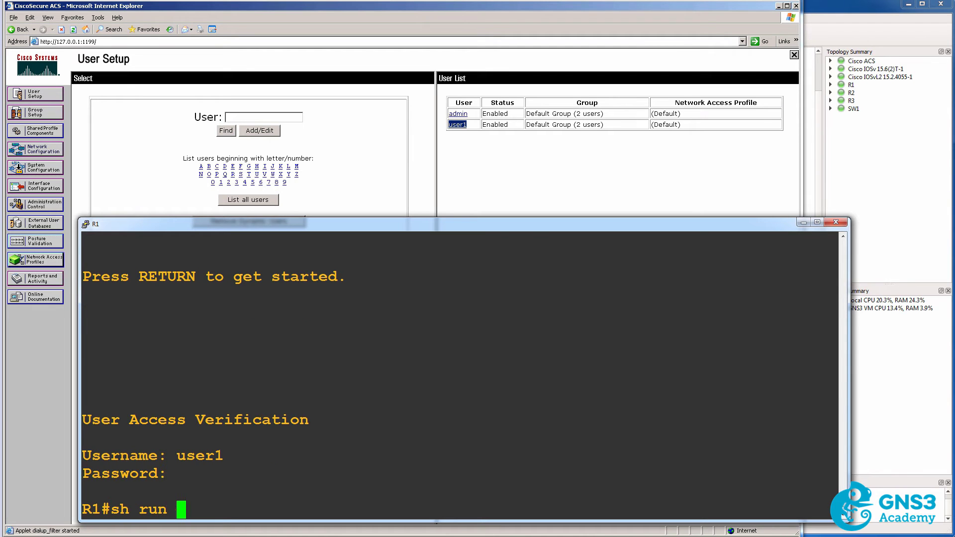
text(| i user)
key(Return)
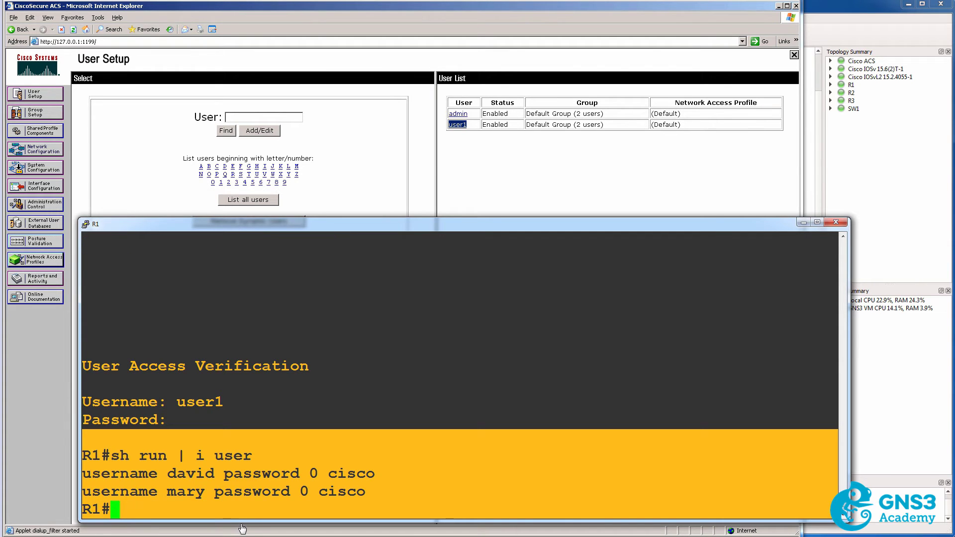
Mark user1 as Account Disabled in ACS and confirm the status in the user list.
click(460, 126)
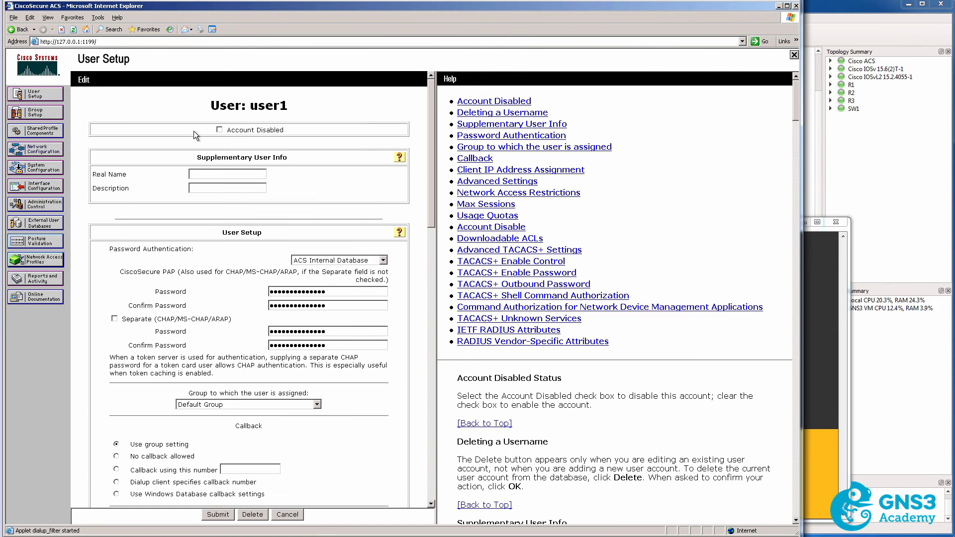
click(219, 129)
click(220, 515)
click(229, 133)
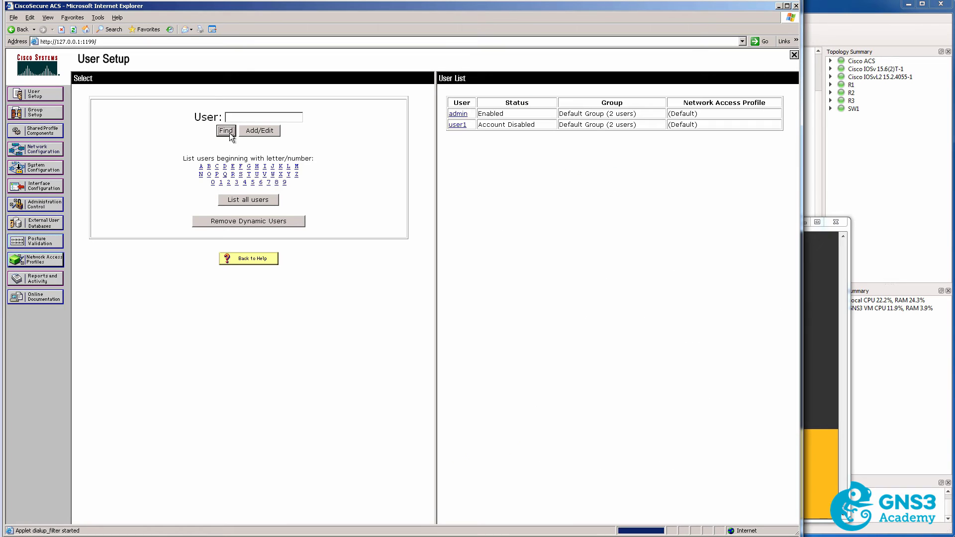
drag(536, 126, 477, 128)
Log out of R1 and retry logging in as user1.
key(alt+Tab)
text(exit)
key(Return)
key(Return)
text(user1)
key(Return)
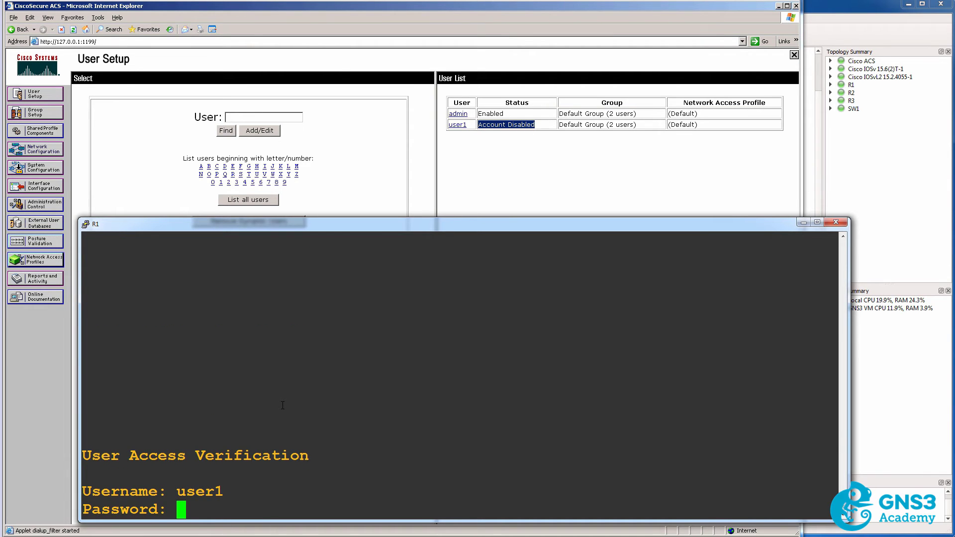
key(Return)
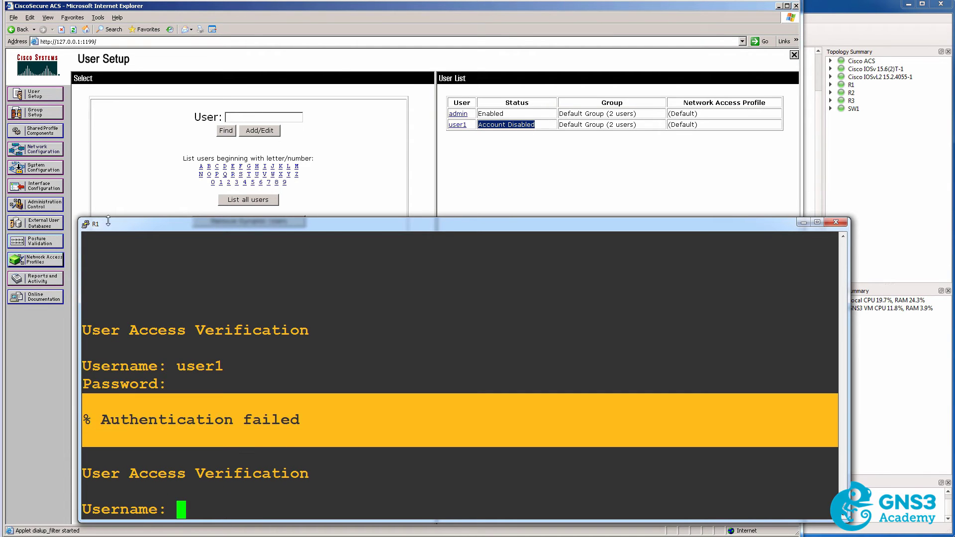
Open the Failed Attempts active.csv report under Reports and Activity.
click(42, 280)
click(41, 279)
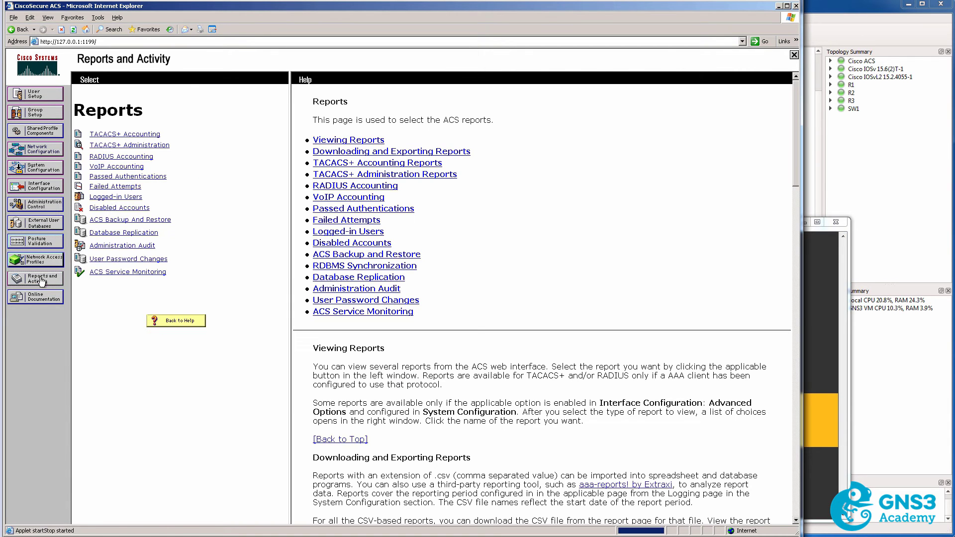
click(114, 187)
click(369, 131)
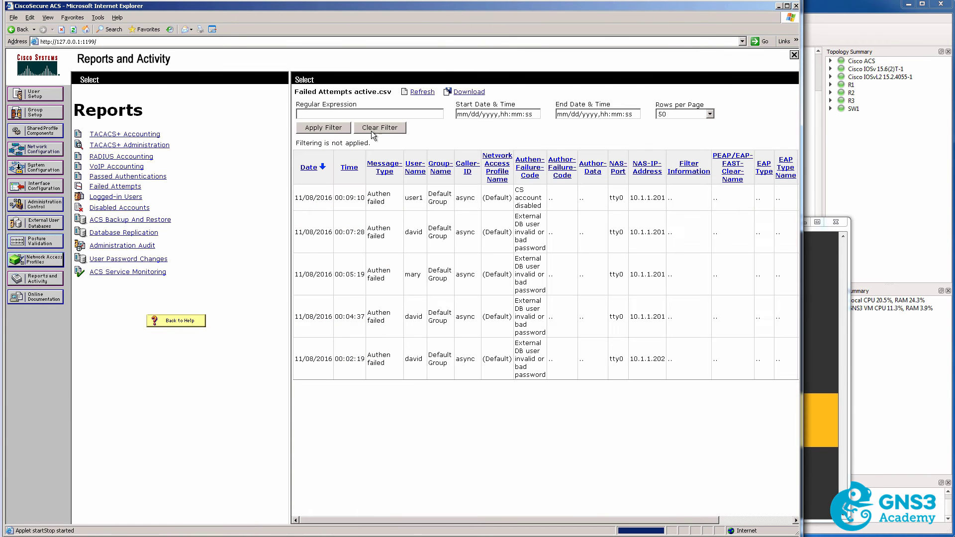
Point out user1's newest row: CS account disabled, port tty0, NAS 10.1.1.201.
mouse_move(405, 197)
mouse_down()
mouse_move(437, 204)
mouse_move(420, 200)
mouse_up()
drag(515, 190, 551, 206)
click(609, 194)
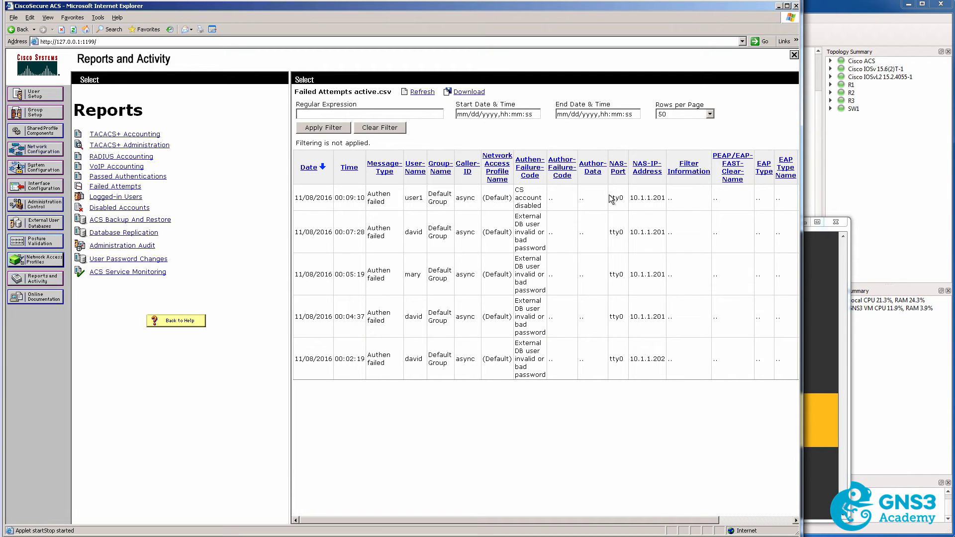
drag(609, 194, 630, 204)
drag(630, 197, 666, 199)
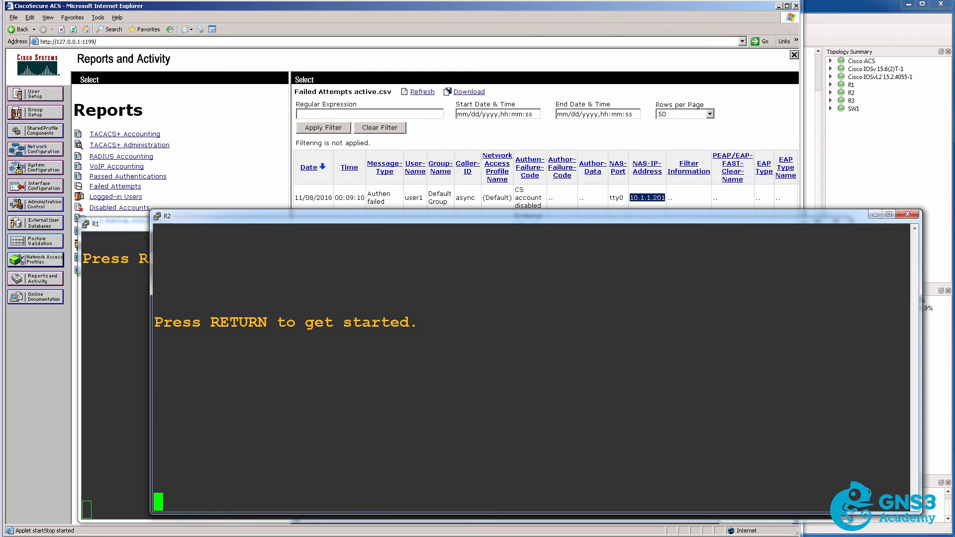
From R2, telnet to 10.1.1.201 as user1 and get an authentication failure.
key(Return)
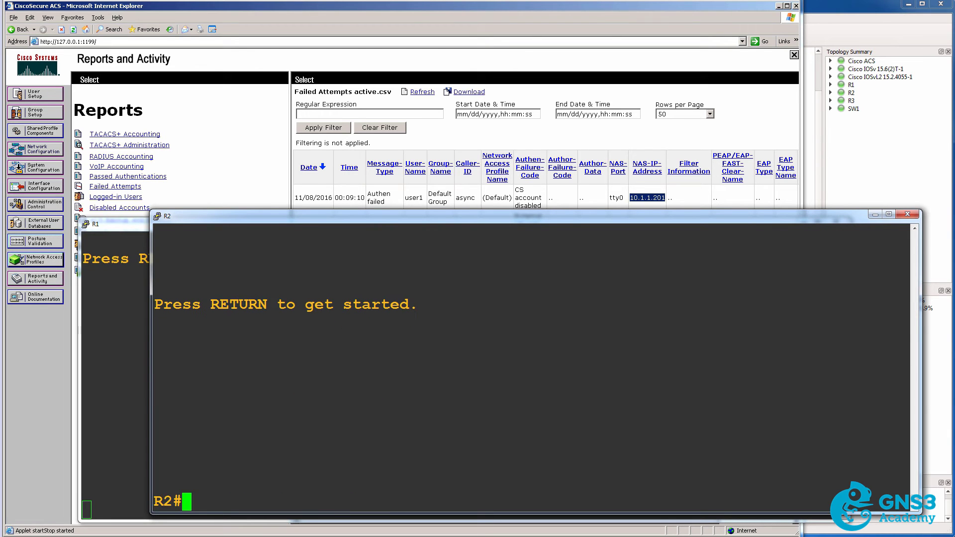
text(telnet 10.1.1)
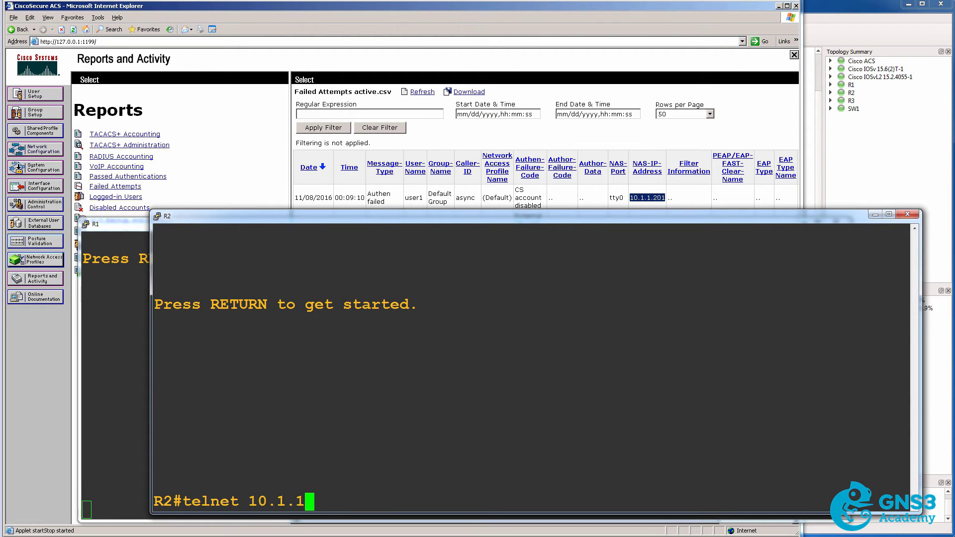
text(.201)
key(Return)
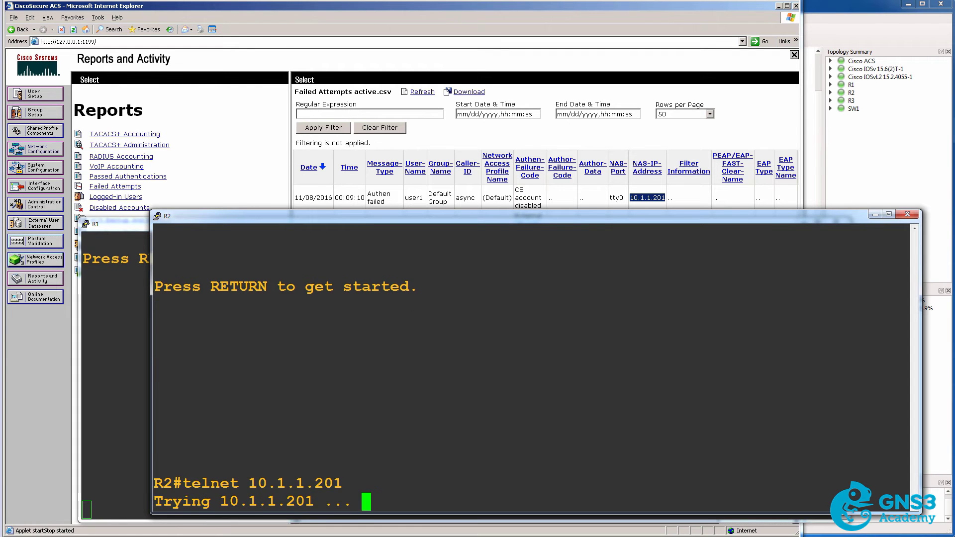
text(user1)
key(Return)
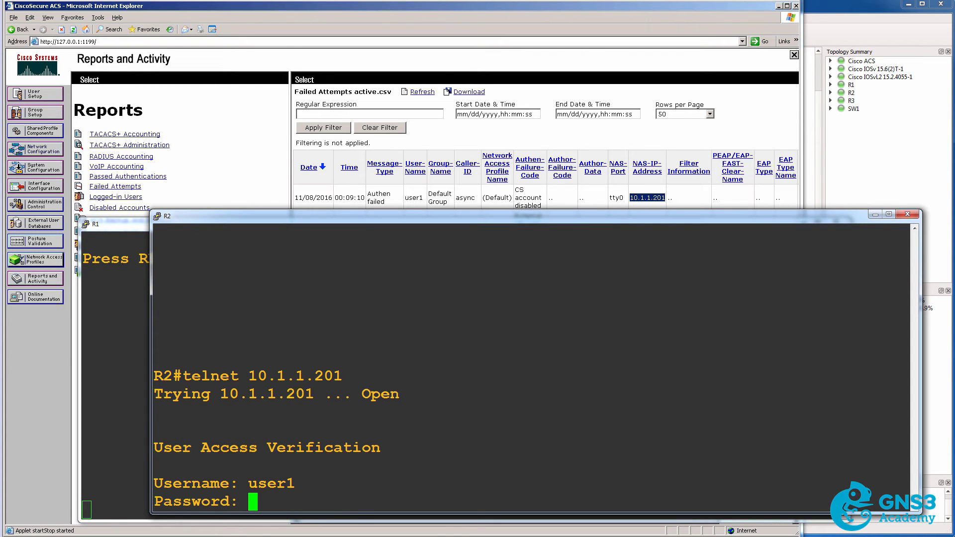
key(Return)
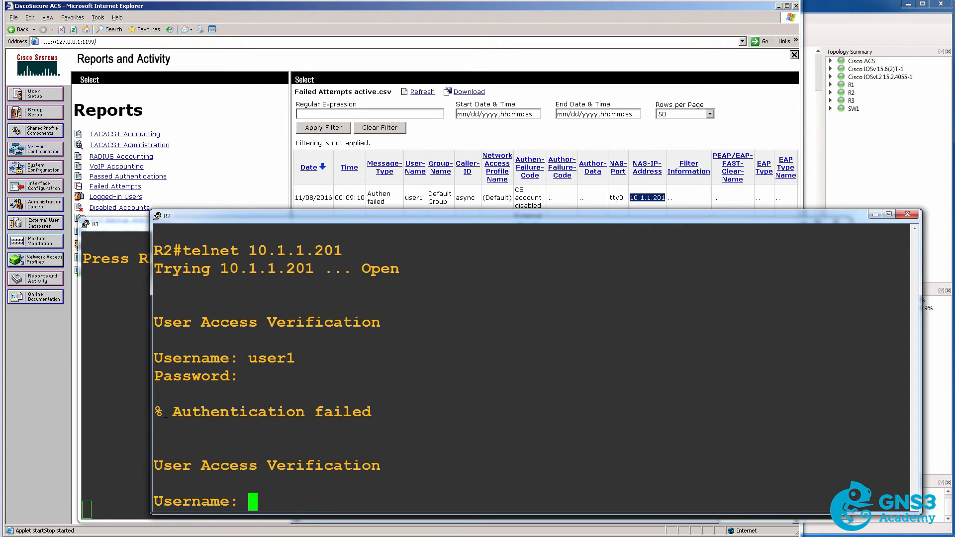
drag(169, 411, 270, 447)
Refresh the Failed Attempts report to show user1's 00:10:03 Authen failed entry on tty98, NAS 10.1.1.201.
click(618, 145)
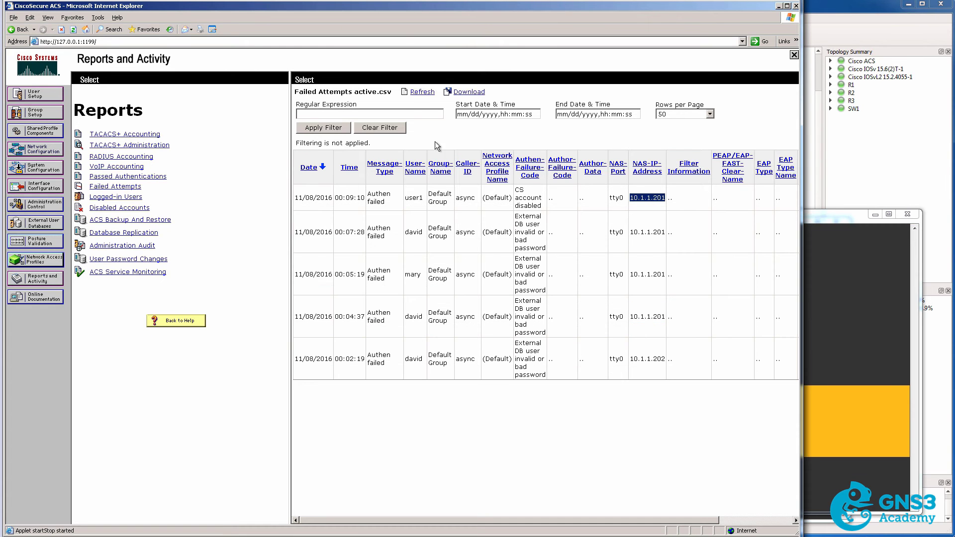
click(418, 93)
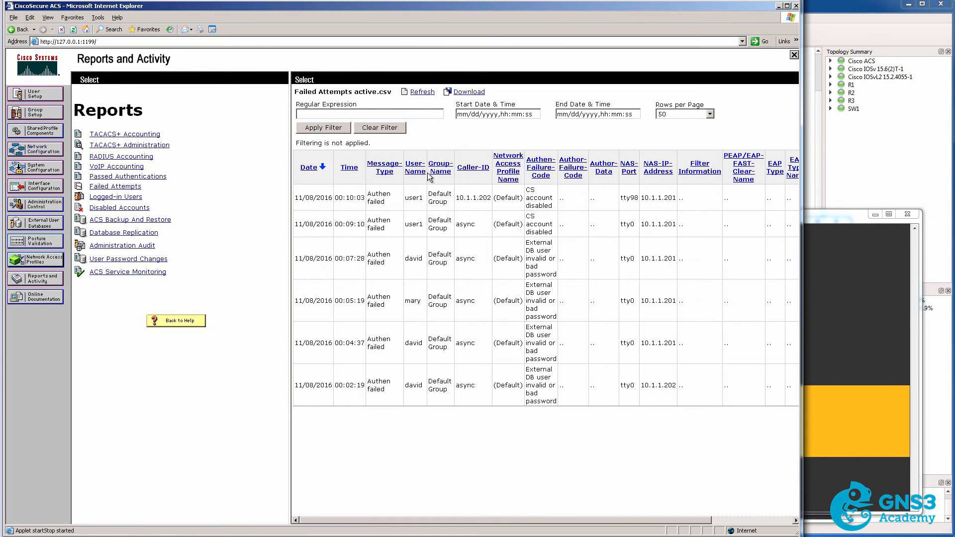
drag(410, 200, 427, 201)
drag(369, 193, 389, 209)
drag(529, 188, 552, 212)
drag(622, 194, 642, 198)
drag(641, 197, 670, 195)
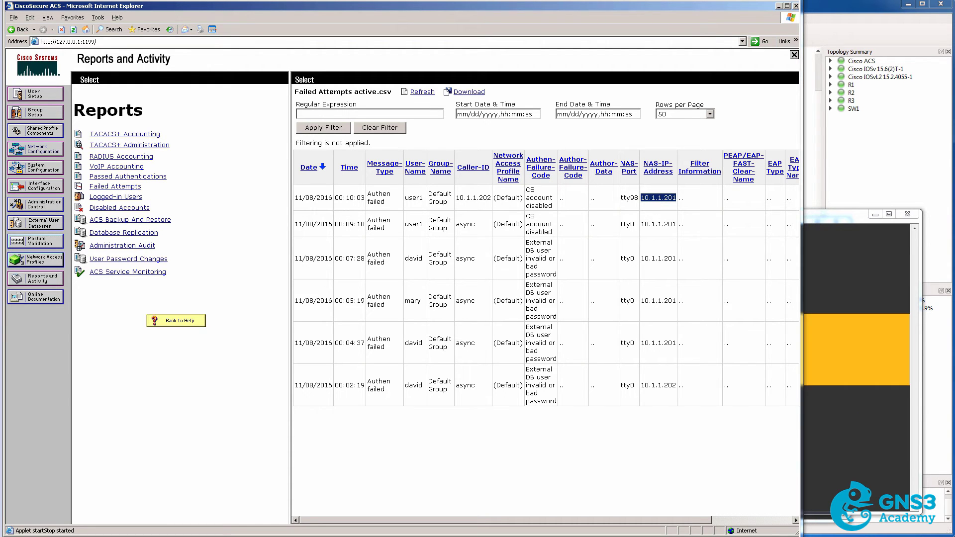
On R1, have user1's login rejected, then log in as admin to privileged mode.
key(Return)
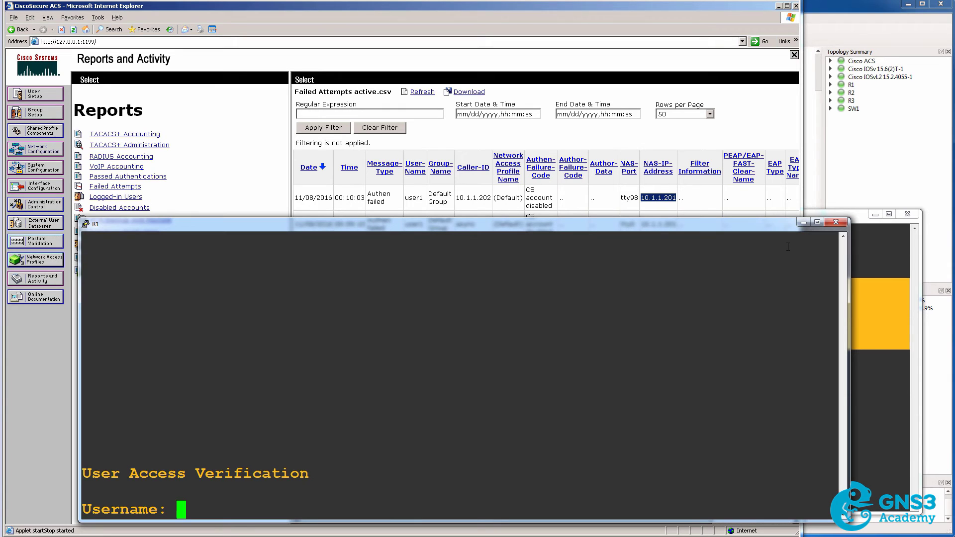
text(user1)
key(Return)
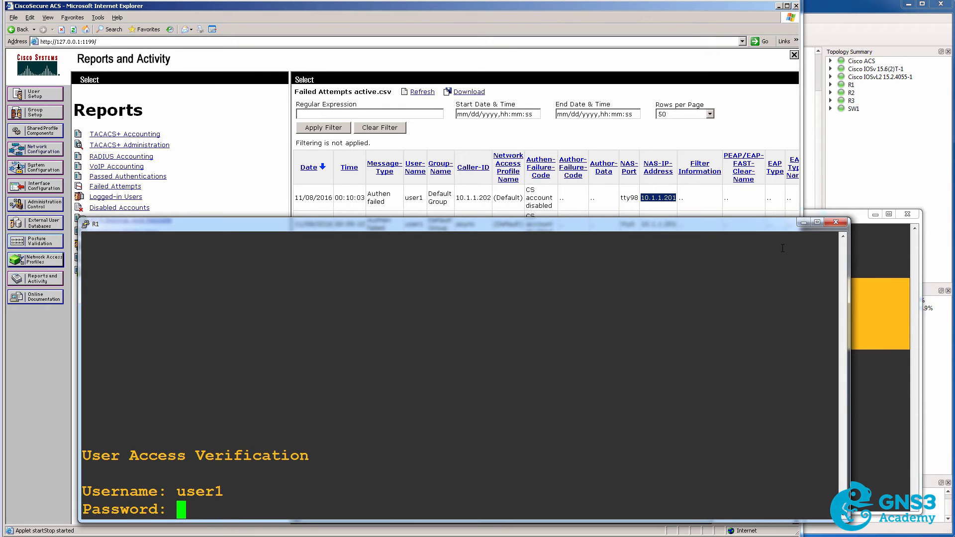
key(Return)
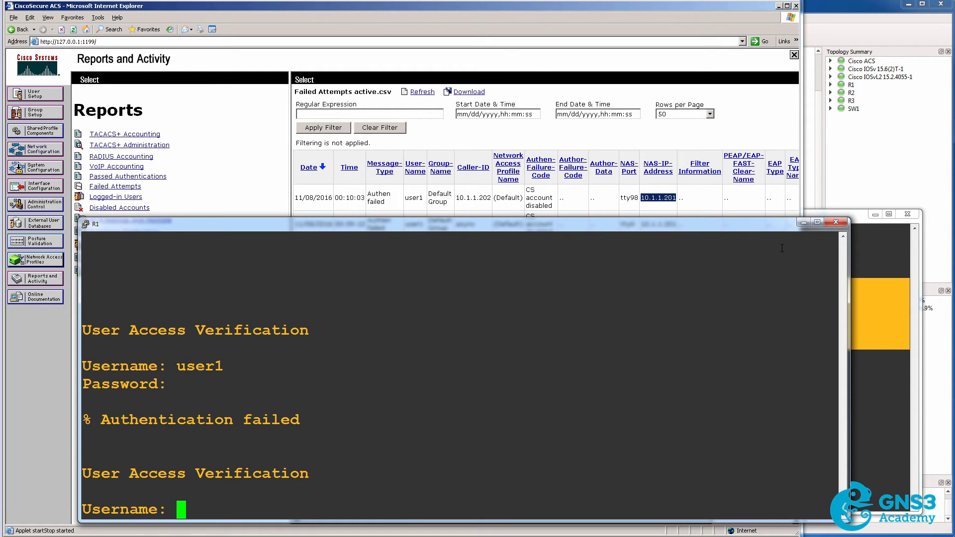
text(admin)
key(Return)
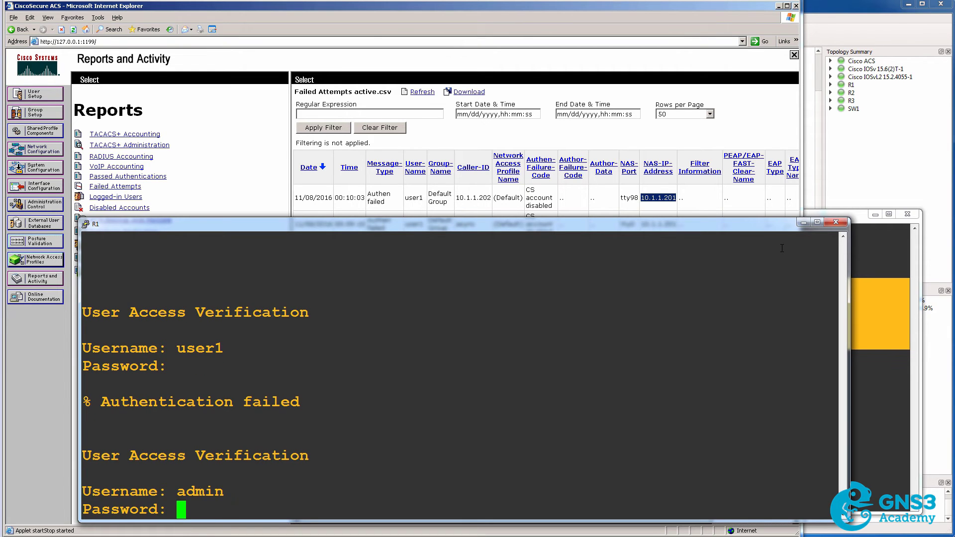
key(Return)
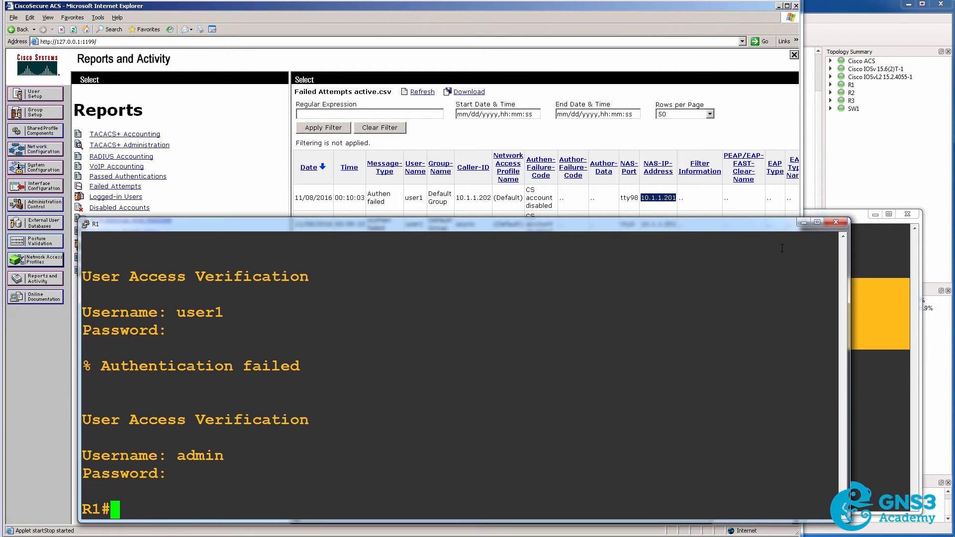
Turn on TACACS debugging on R1 with 'debug tacacs'.
text(debug )
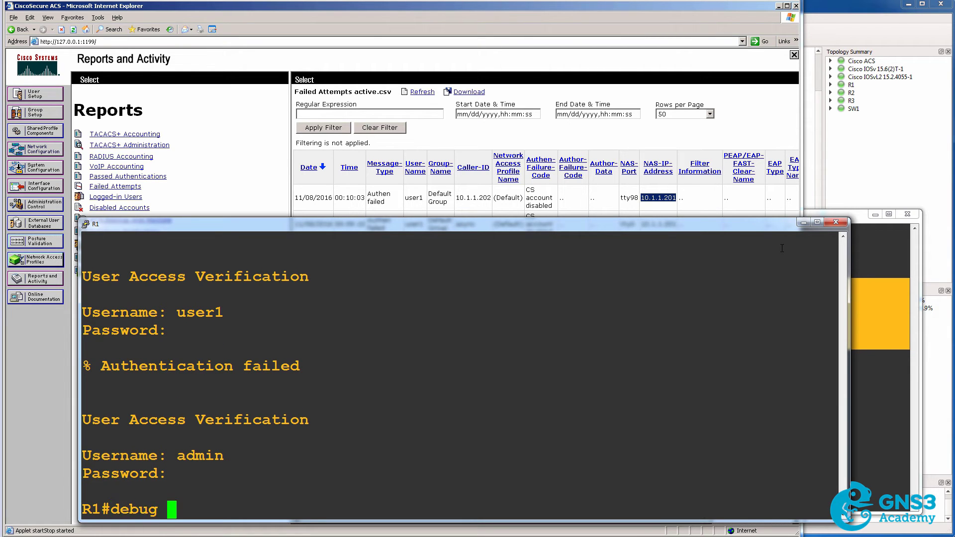
text(tac)
key(Tab)
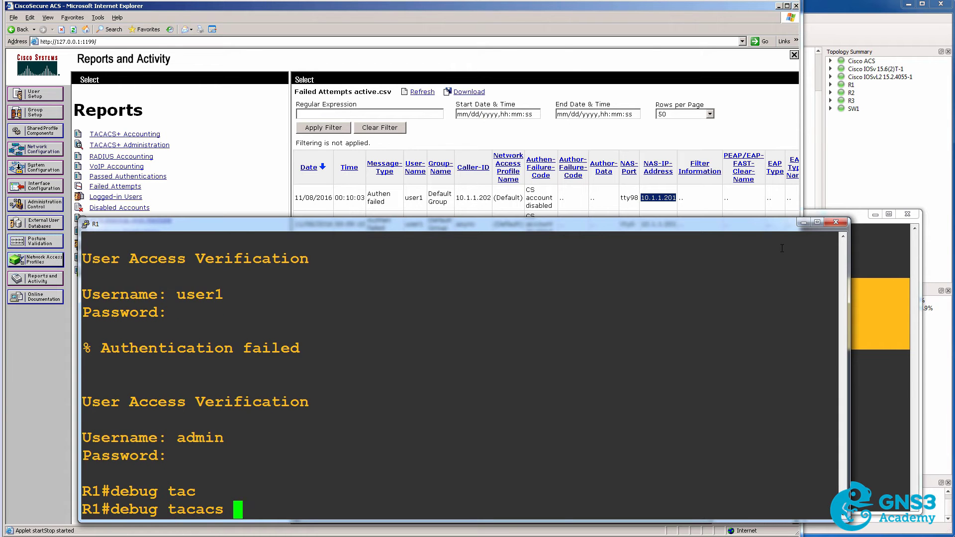
text(?)
key(Return)
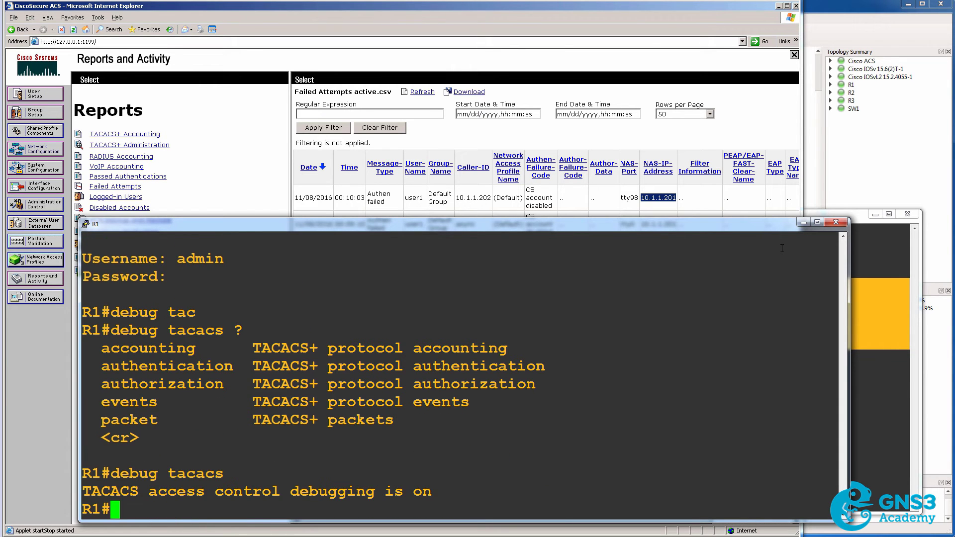
Turn on AAA authentication debugging with 'debug aaa authentication'.
text(debug aaa ?)
key(space)
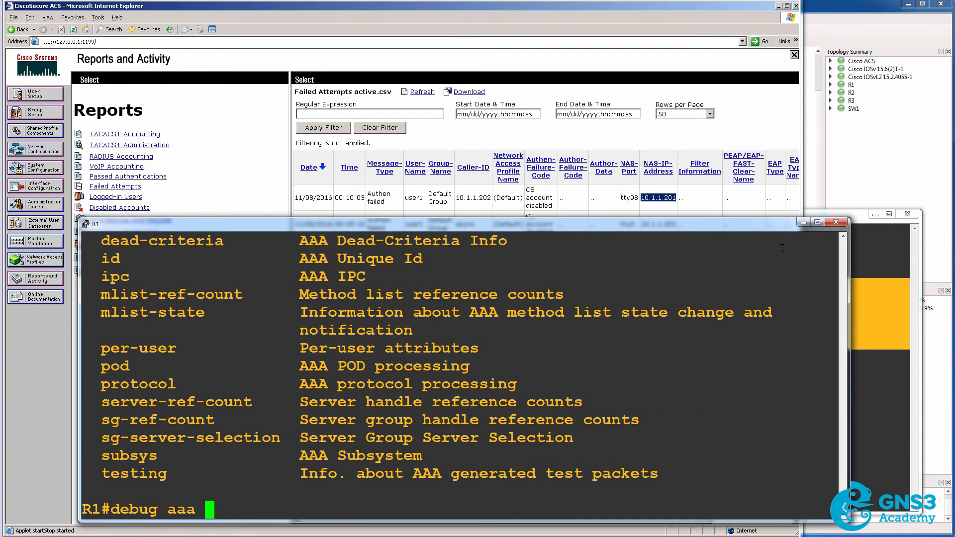
text(authen)
key(Tab)
text(?)
key(BackSpace)
key(BackSpace)
key(BackSpace)
key(BackSpace)
key(BackSpace)
key(BackSpace)
key(BackSpace)
key(BackSpace)
key(Tab)
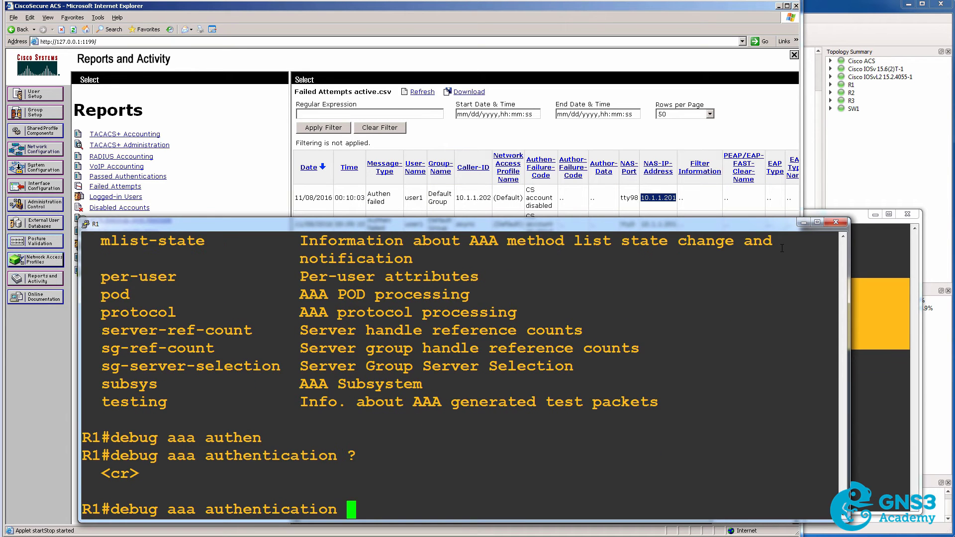
key(Return)
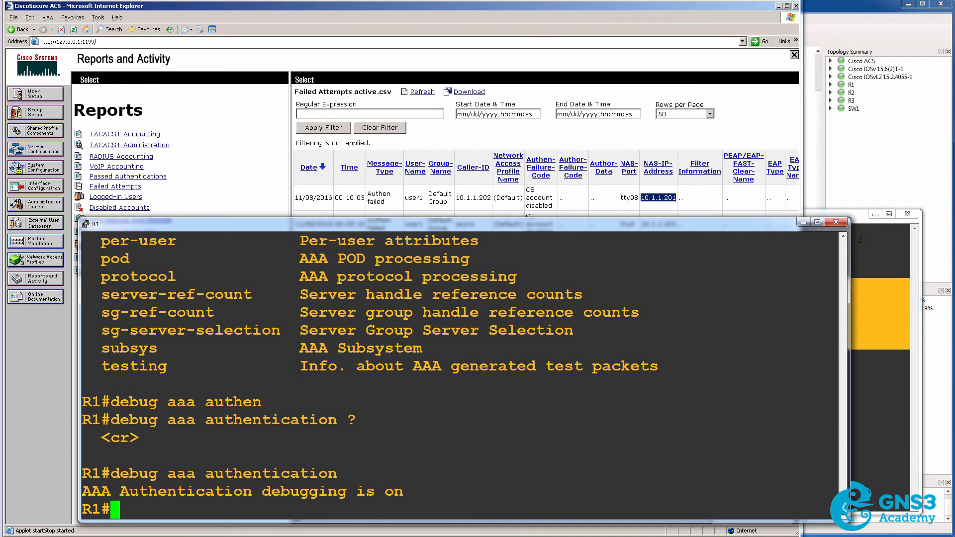
Rerun 'telnet 10.1.1.201' from R2's console.
click(873, 276)
text(e)
key(Up)
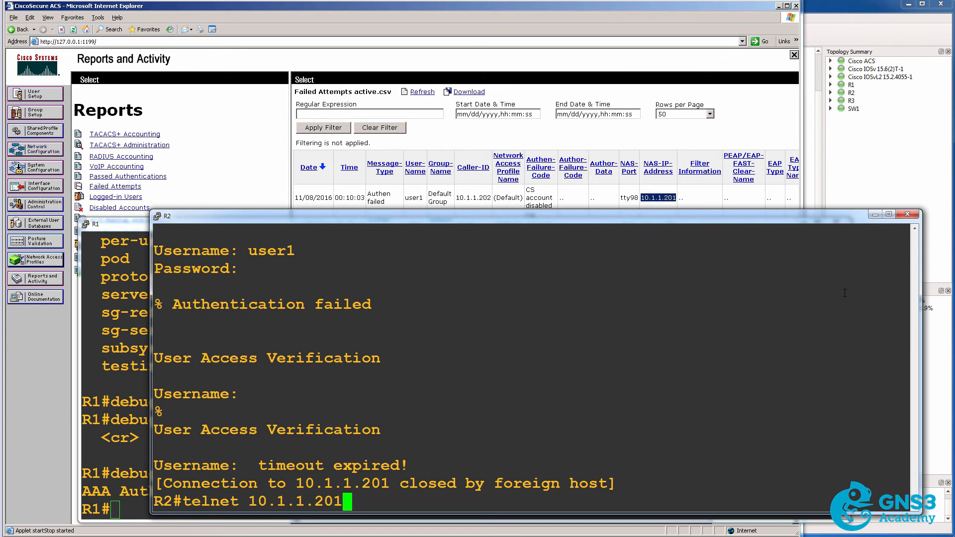
key(Return)
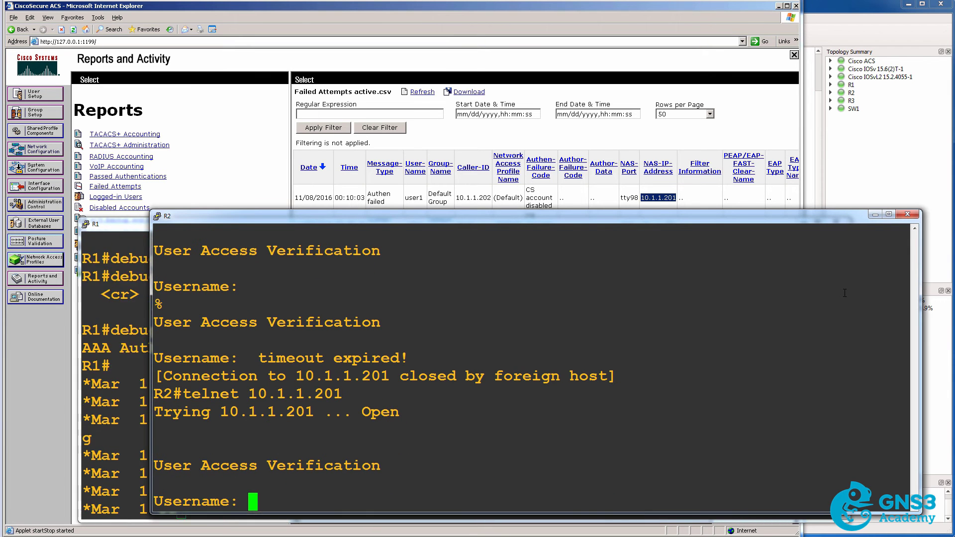
In R1's debug, highlight the AAA/AUTHEN/LOGIN entry picking method list 'default'.
click(120, 223)
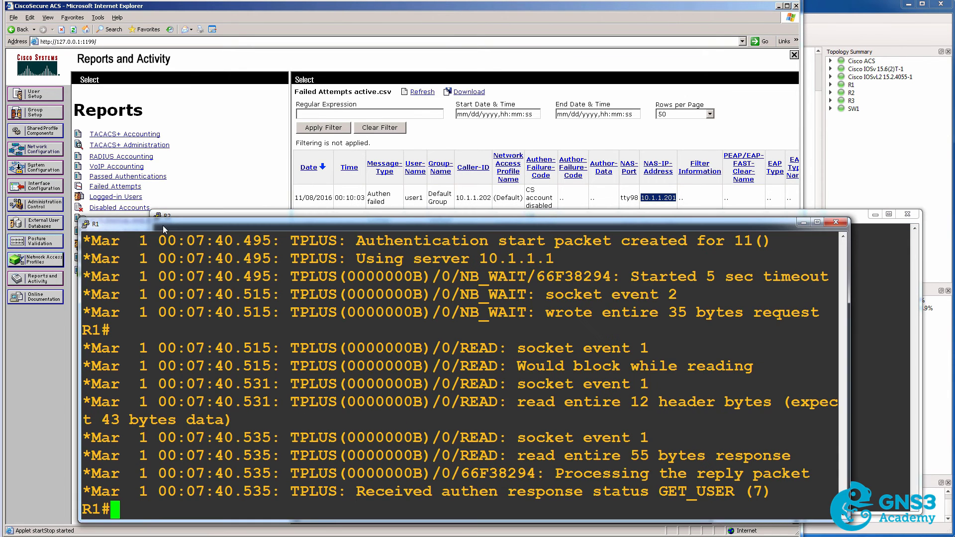
drag(164, 224, 132, 70)
drag(102, 30, 108, 21)
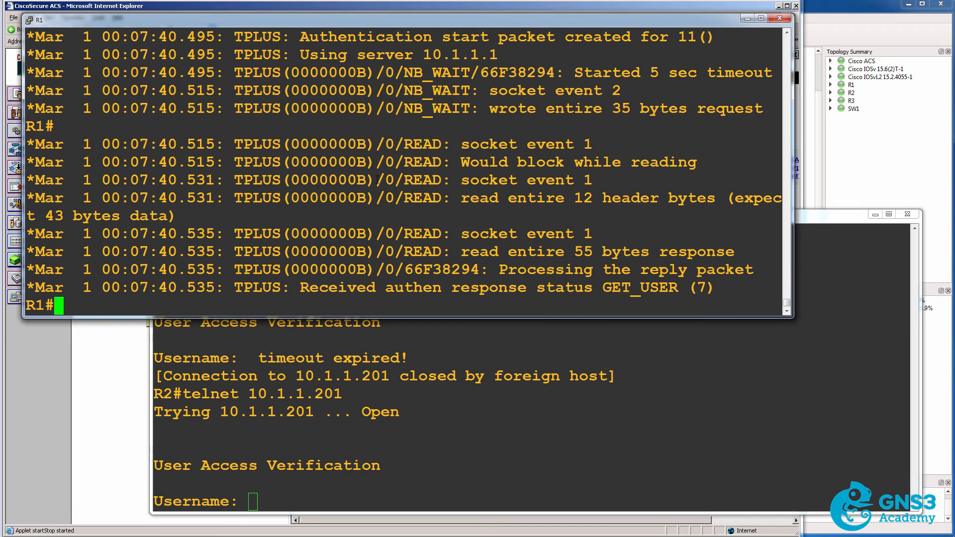
scroll(305, 242, up, 5)
drag(234, 252, 393, 255)
drag(510, 252, 760, 249)
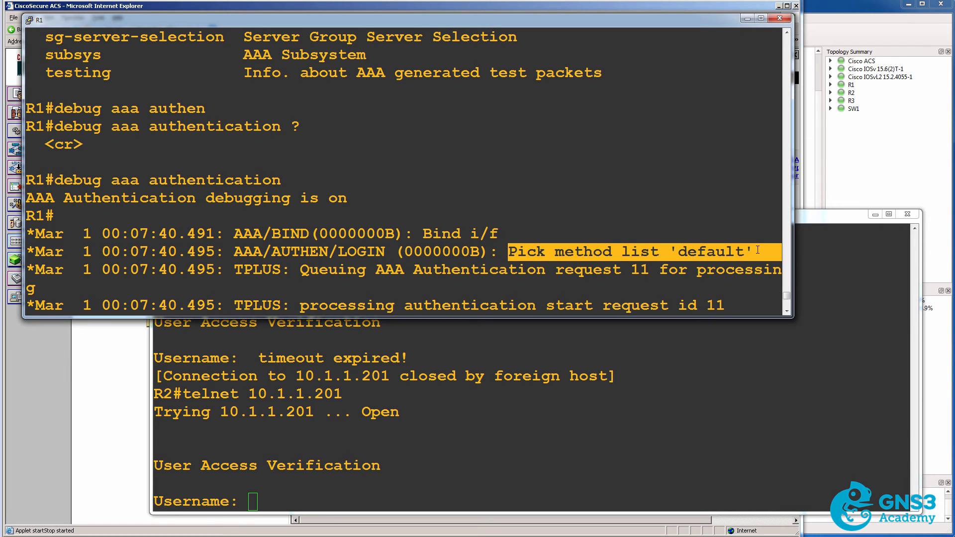
Run 'sh run | b vty' on R1, showing line vty 0 4 without login settings.
key(Return)
key(Return)
key(Return)
text(sh run )
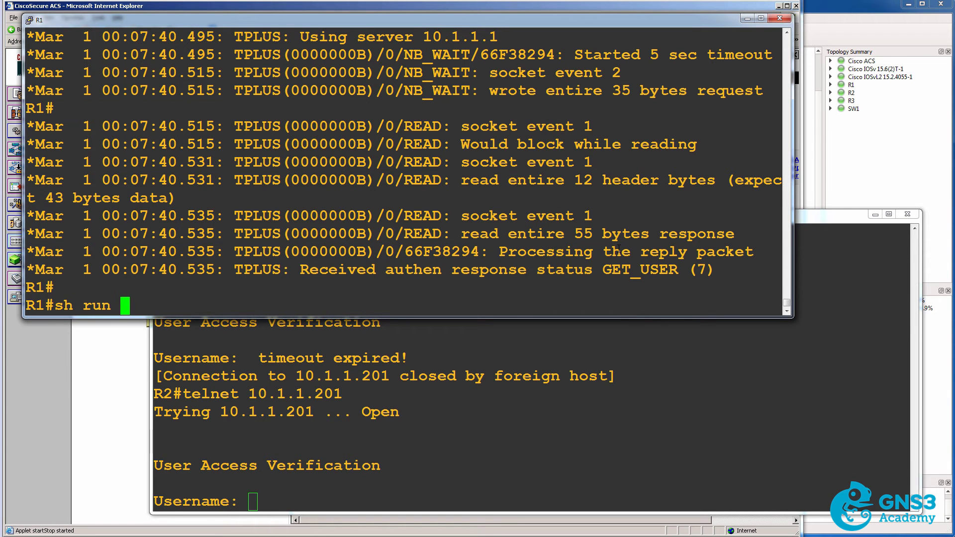
text(| b vty)
key(Return)
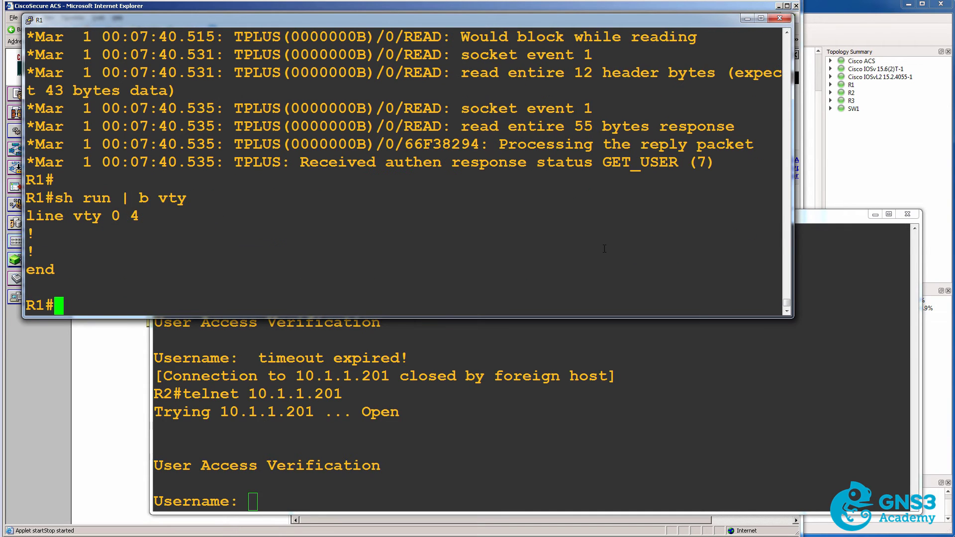
drag(27, 215, 105, 249)
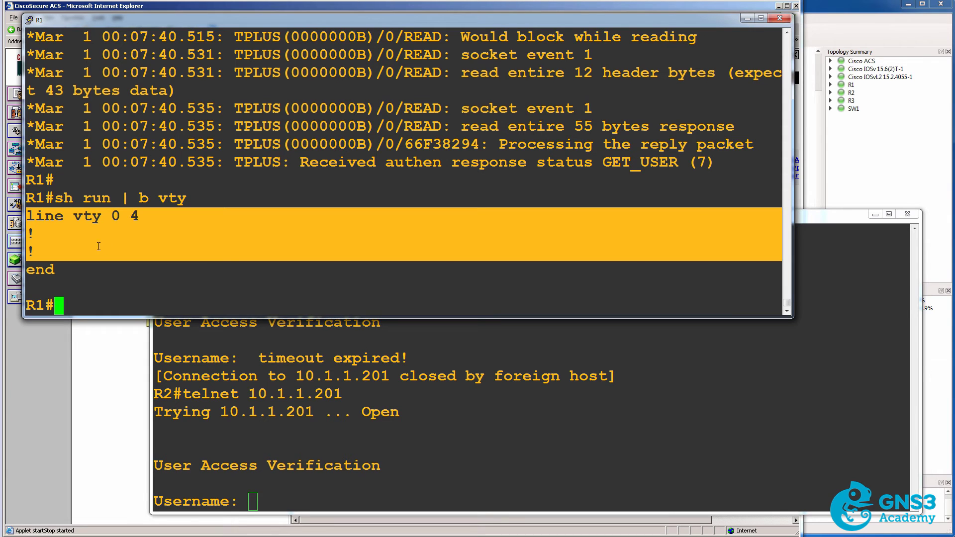
scroll(439, 246, up, 5)
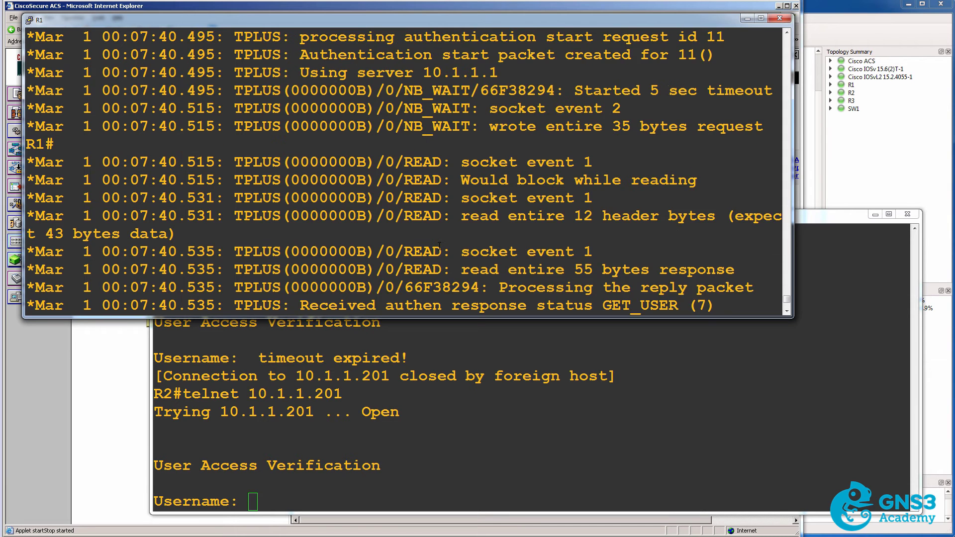
drag(660, 126, 783, 135)
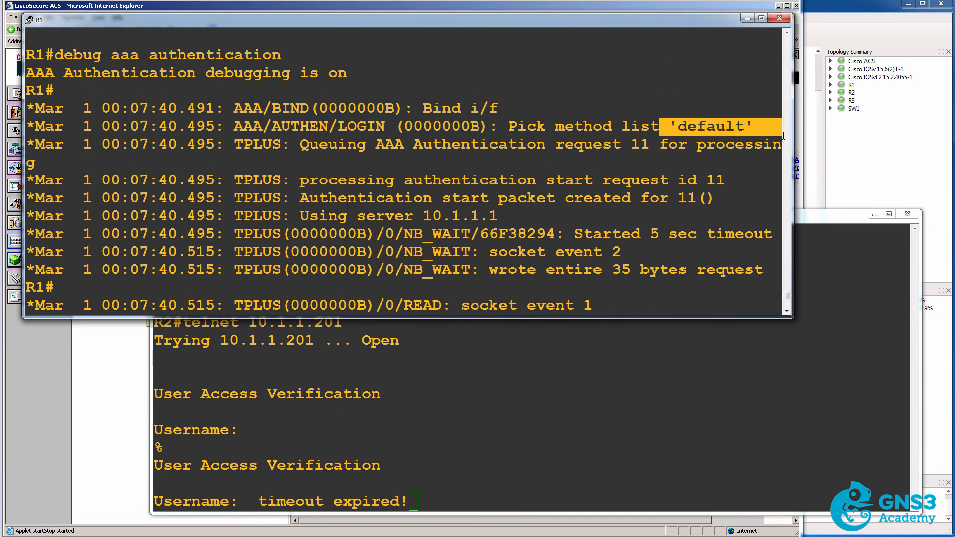
drag(291, 197, 715, 198)
scroll(715, 198, down, 5)
drag(300, 162, 725, 160)
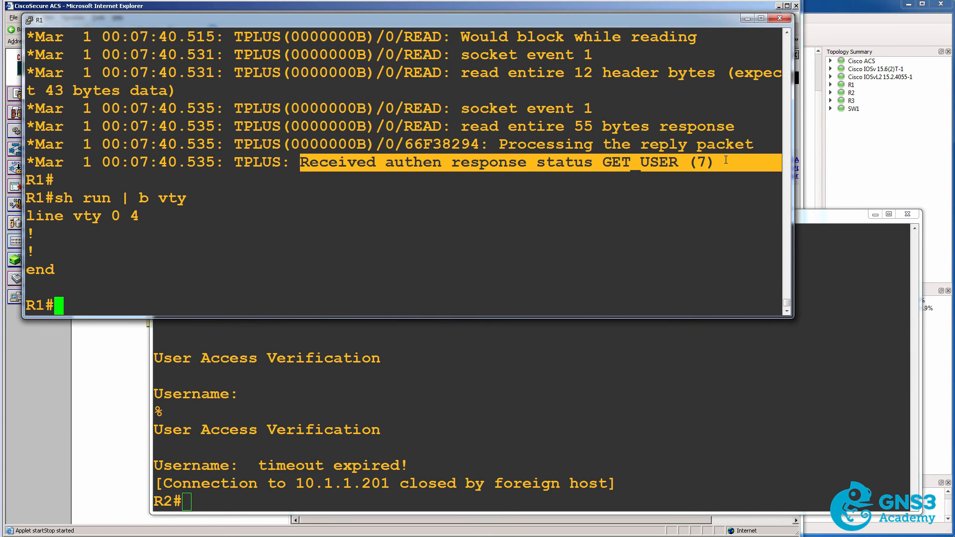
Telnet from R2 to R1 as user1 and note the GET_PASSWORD (8) status in R1's debug.
click(464, 456)
key(Up)
key(Return)
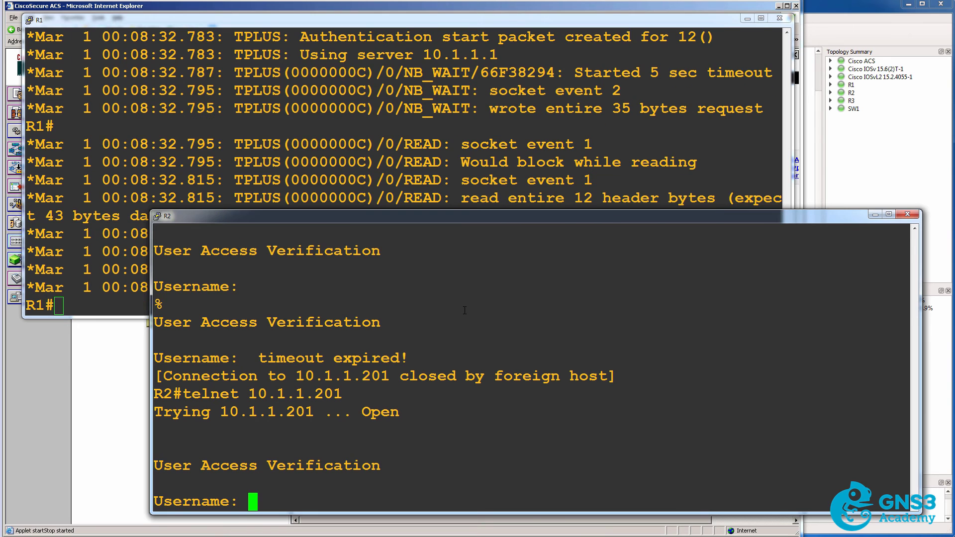
text(user1)
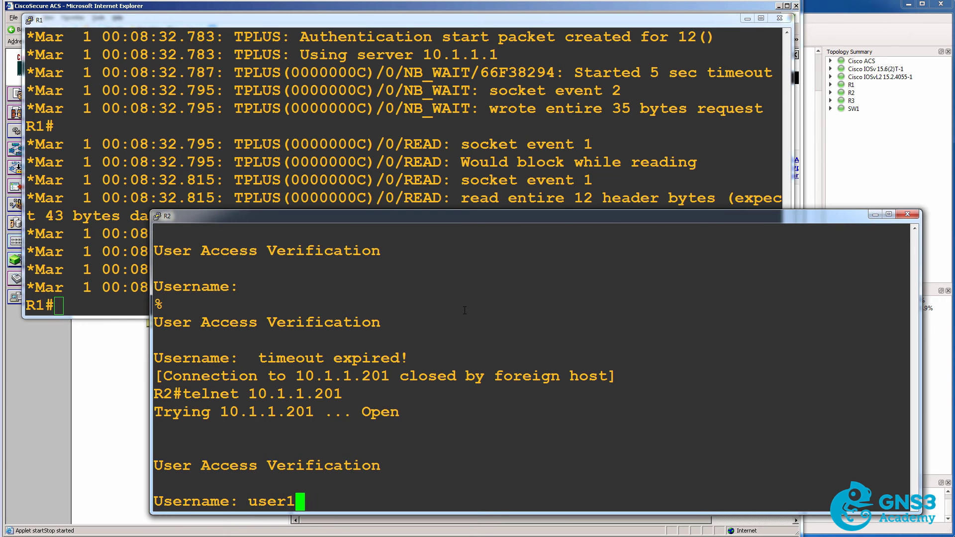
key(Return)
click(526, 124)
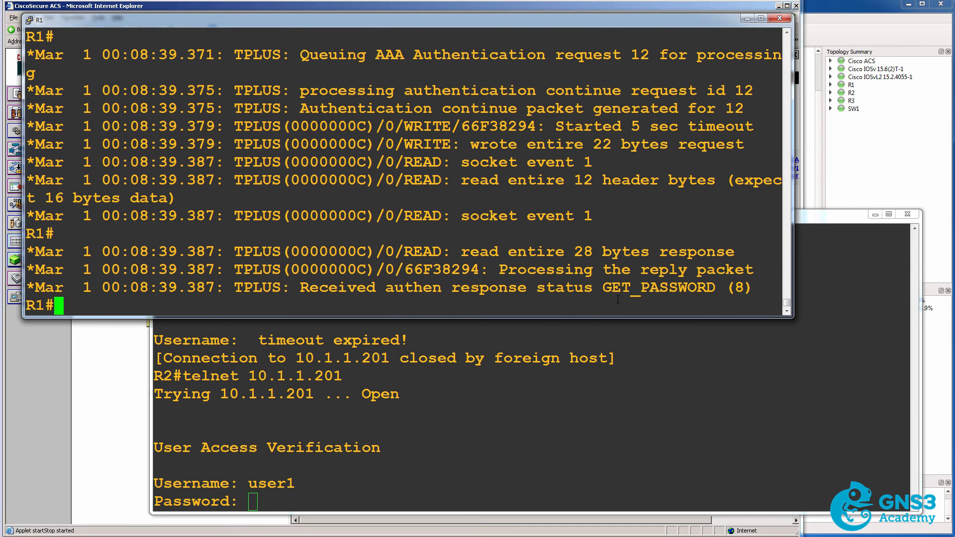
drag(601, 288, 768, 287)
Submit user1's password and show R1's debug returning FAIL (3) from server 10.1.1.1.
click(542, 379)
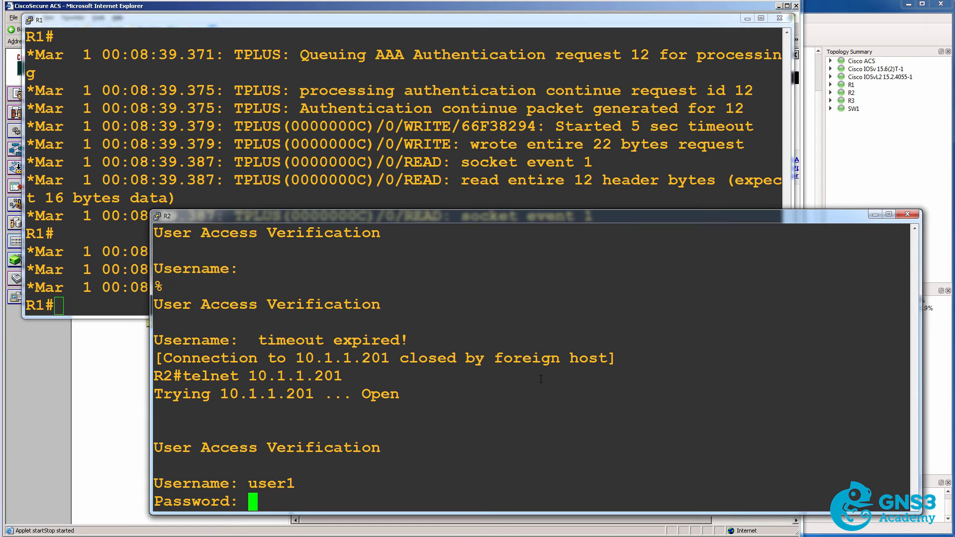
key(Return)
click(614, 144)
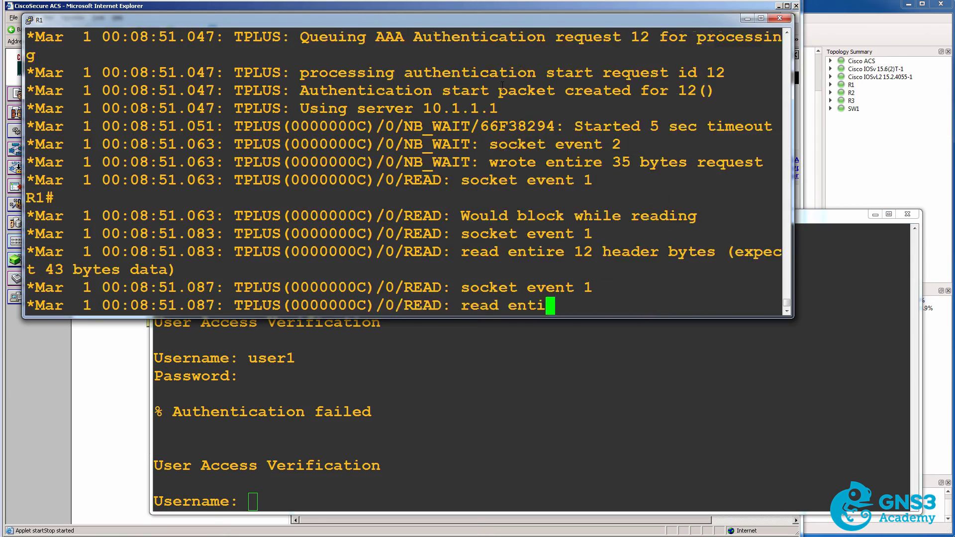
scroll(518, 119, up, 3)
drag(328, 74, 677, 77)
drag(293, 198, 520, 205)
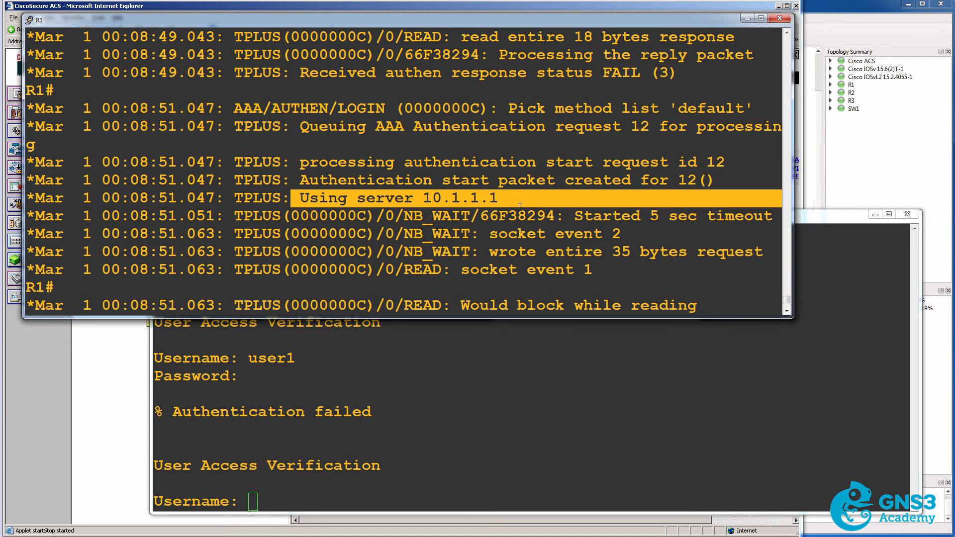
Log in from R2 as admin and highlight the PASS (2) status in R1's debug.
click(526, 445)
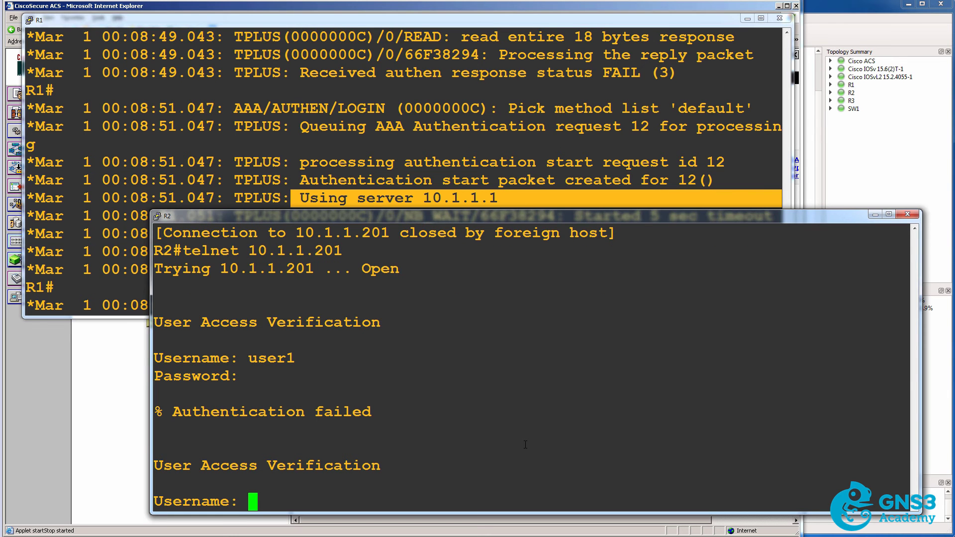
click(403, 68)
key(Return)
key(Return)
key(Return)
key(Return)
key(Return)
key(Return)
key(Return)
key(Return)
key(Return)
key(Return)
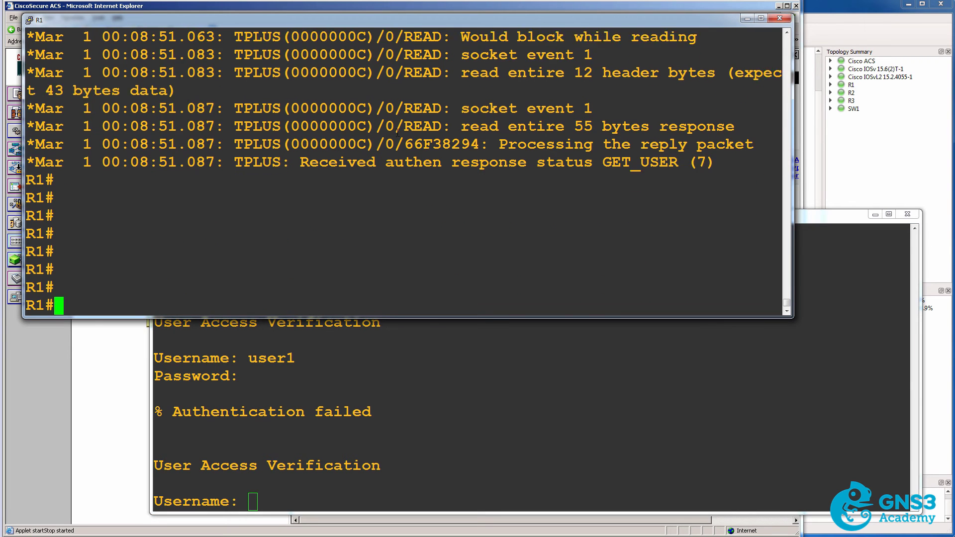
click(440, 414)
text(admin)
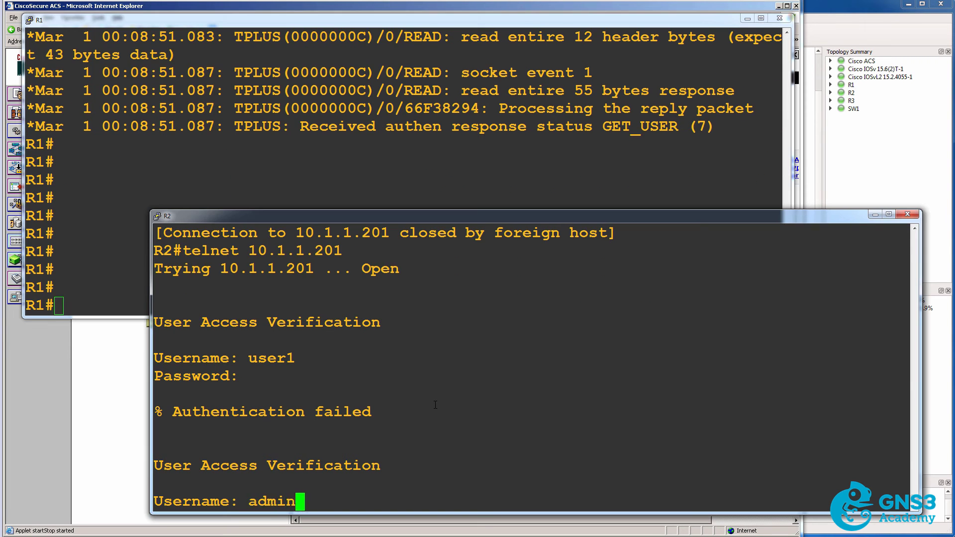
key(Return)
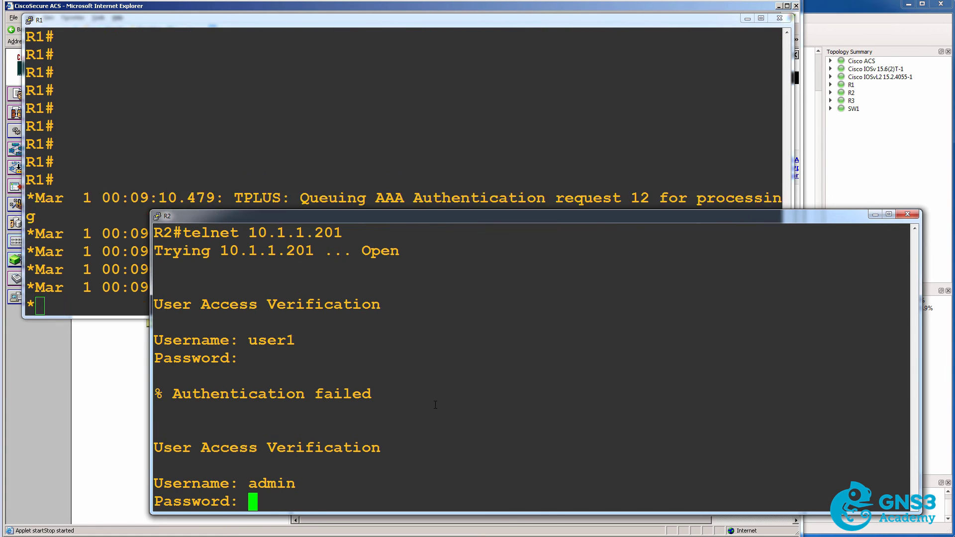
key(Return)
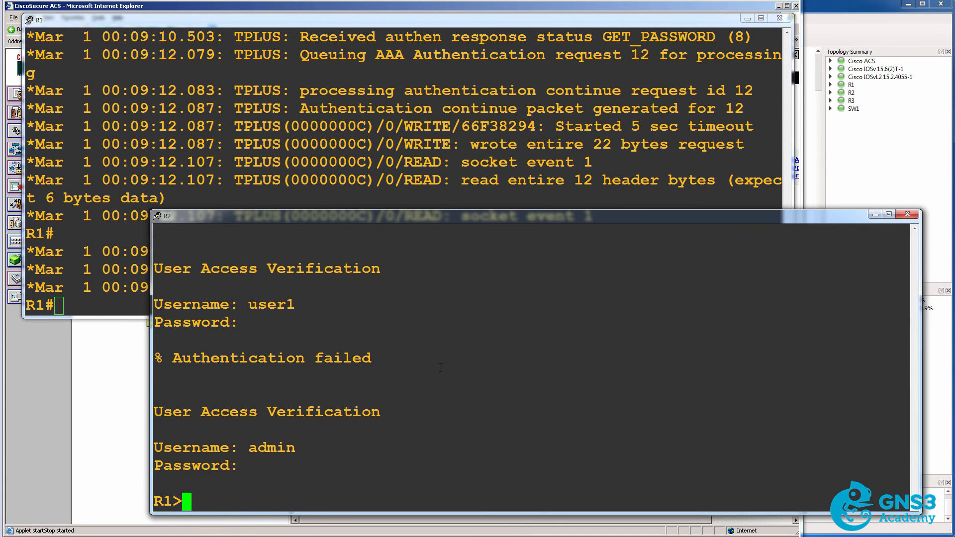
click(559, 153)
drag(289, 289, 757, 293)
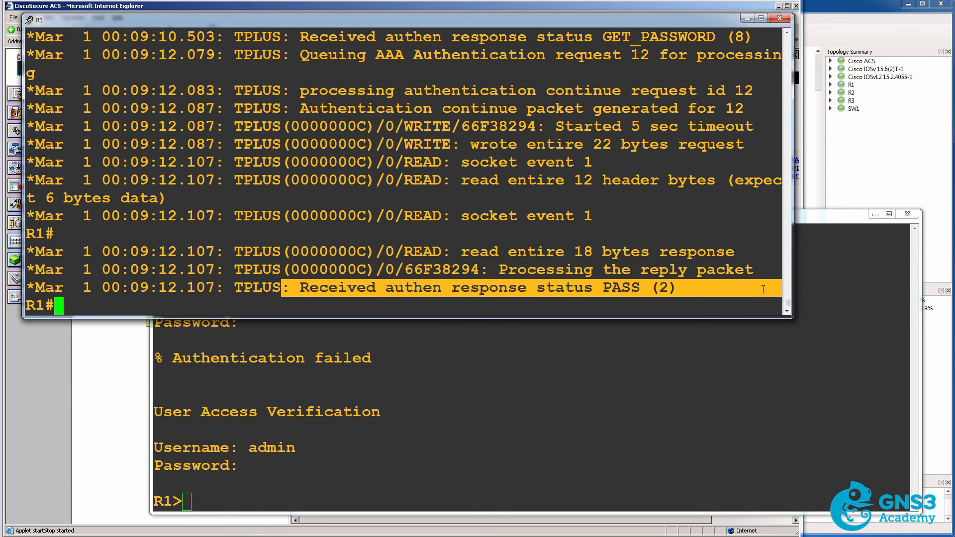
click(518, 279)
Exit R2's telnet session and start a new telnet to 10.1.1.201.
key(Return)
key(Return)
key(Return)
key(Return)
key(Return)
key(Return)
key(Return)
key(Return)
key(Return)
key(Return)
key(Return)
key(Return)
key(Return)
key(Return)
click(484, 394)
text(exit)
key(Return)
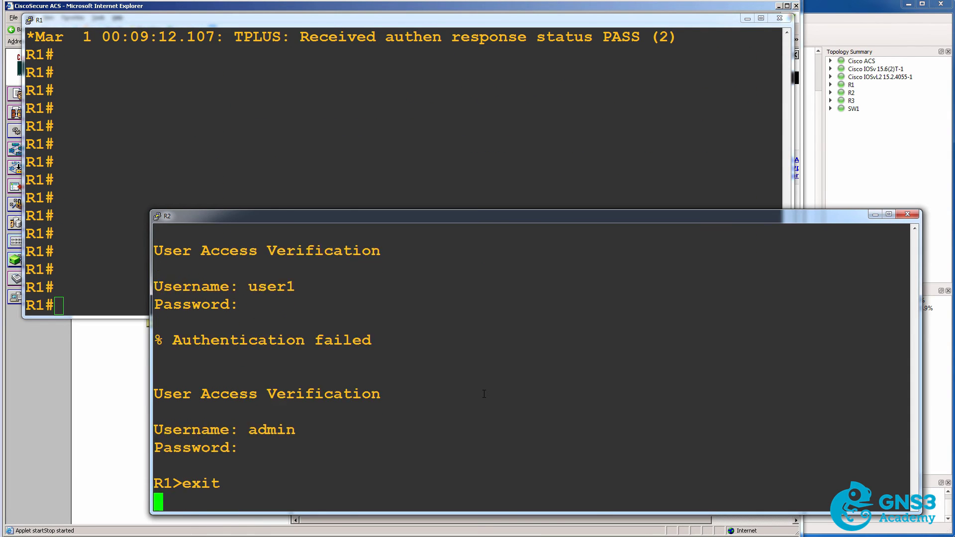
key(Up)
key(Return)
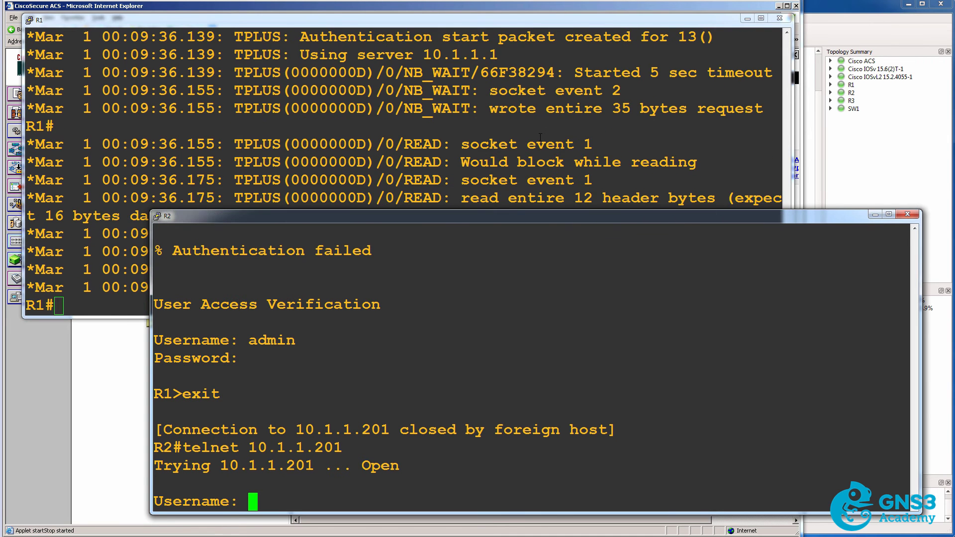
In R1's debug, highlight the 'default' method list and the GET_USER (7) status.
click(540, 138)
scroll(540, 138, up, 3)
scroll(541, 137, down, 3)
scroll(540, 138, up, 3)
drag(678, 105, 752, 108)
drag(584, 280, 743, 293)
Log in from R2 as admin with its password, noting GET_PASSWORD (8) in R1's debug.
click(539, 415)
text(admin)
key(Return)
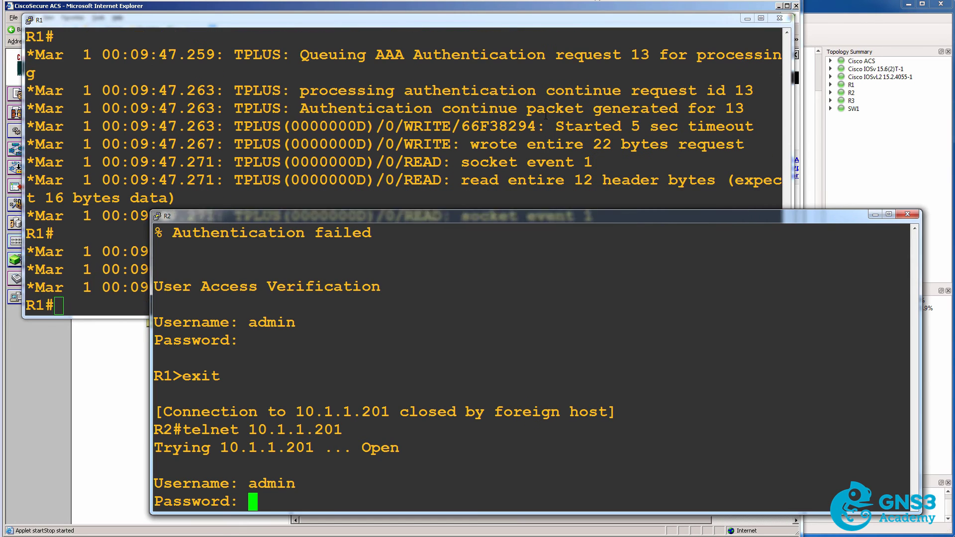
click(597, 199)
drag(603, 287, 790, 287)
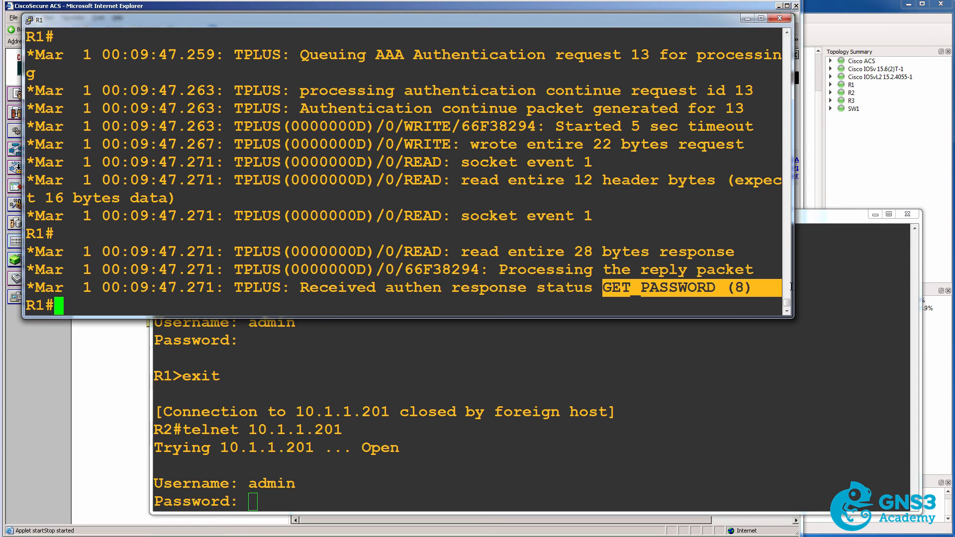
click(618, 375)
text(cisco)
key(Return)
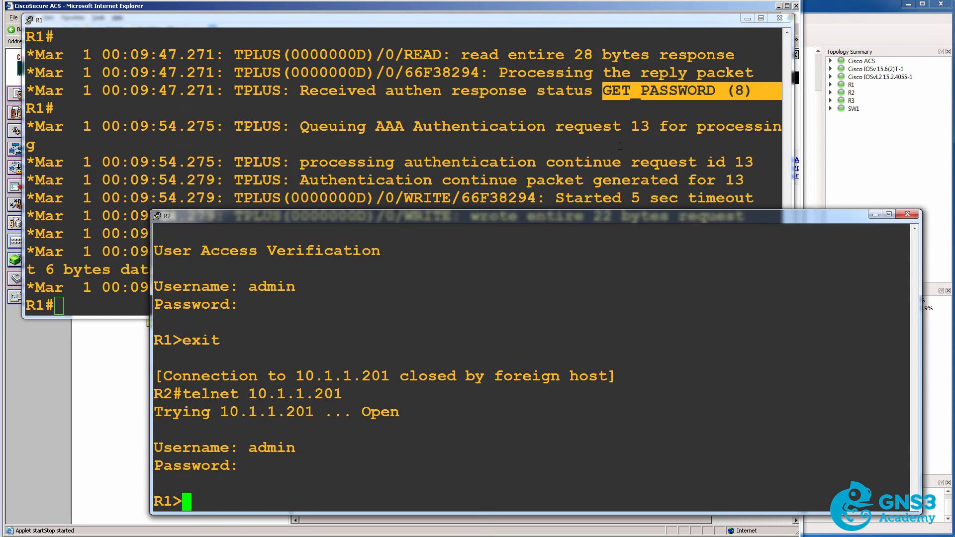
key(alt+Tab)
Walk R1's debug from authentication start to the PASS line, then return to the GNS3 topology.
drag(271, 288, 666, 293)
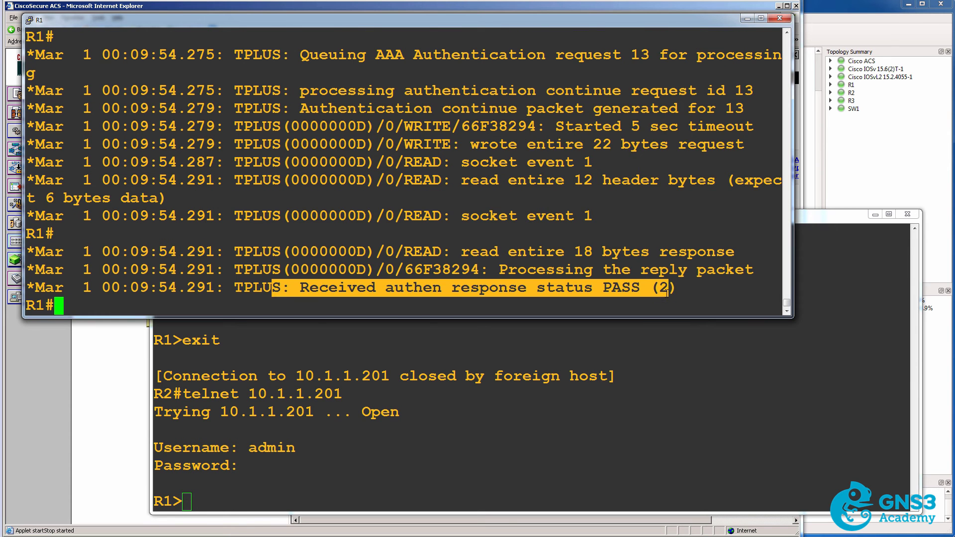
scroll(666, 294, up, 10)
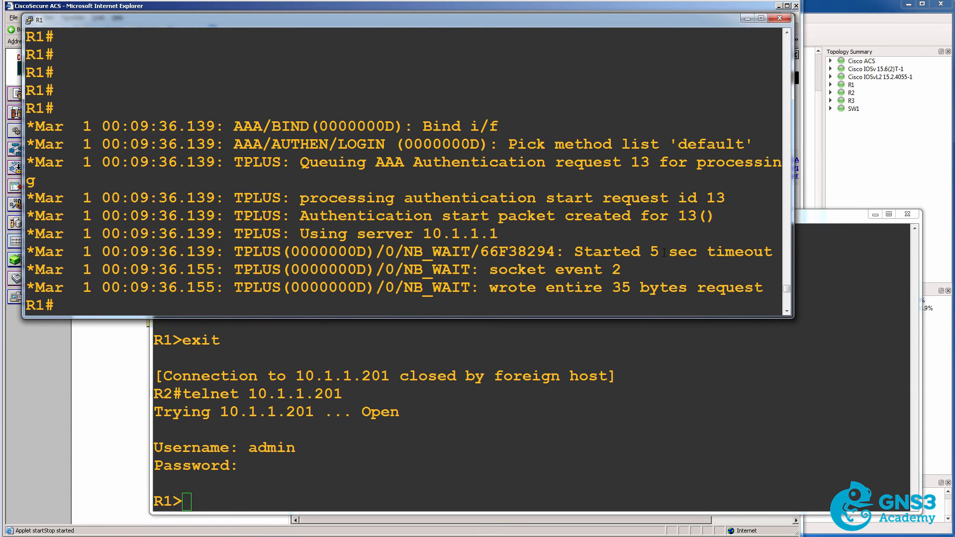
drag(500, 125, 705, 171)
double_click(352, 144)
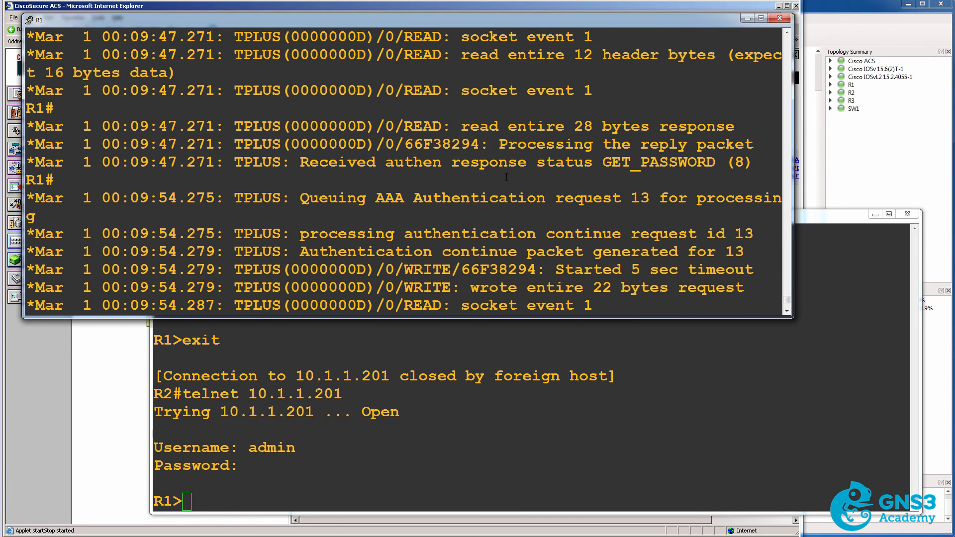
scroll(548, 166, up, 8)
scroll(548, 166, down, 3)
drag(281, 180, 677, 190)
scroll(632, 189, up, 3)
drag(281, 162, 755, 167)
scroll(721, 175, down, 3)
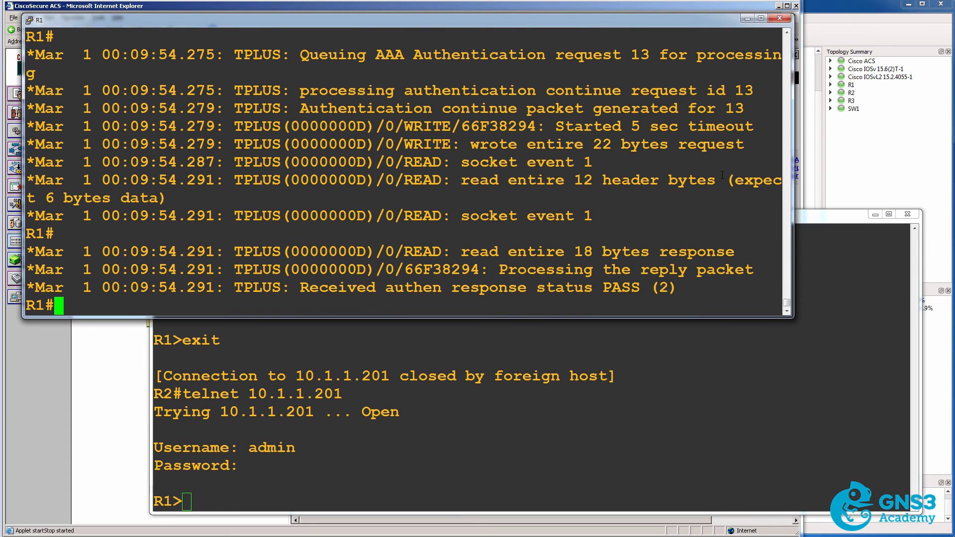
drag(299, 290, 686, 294)
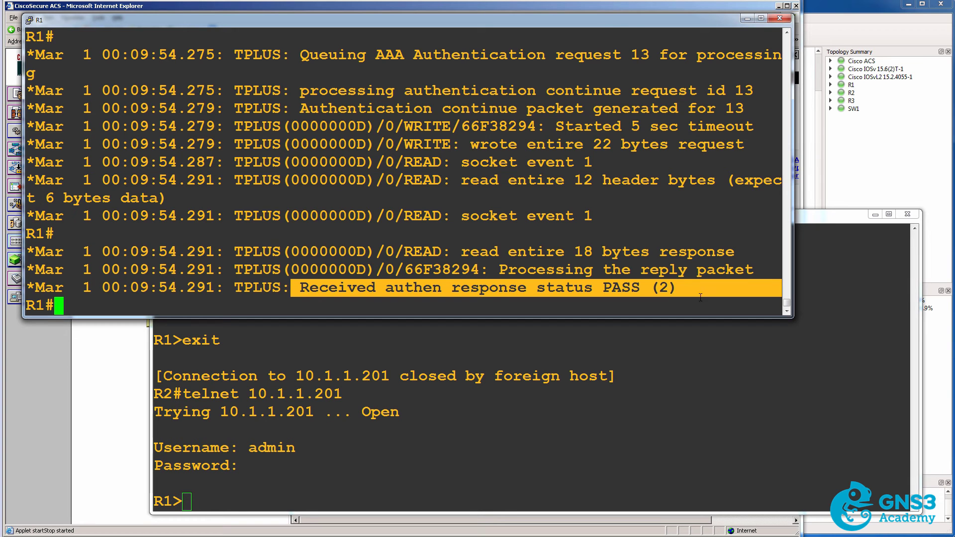
click(841, 16)
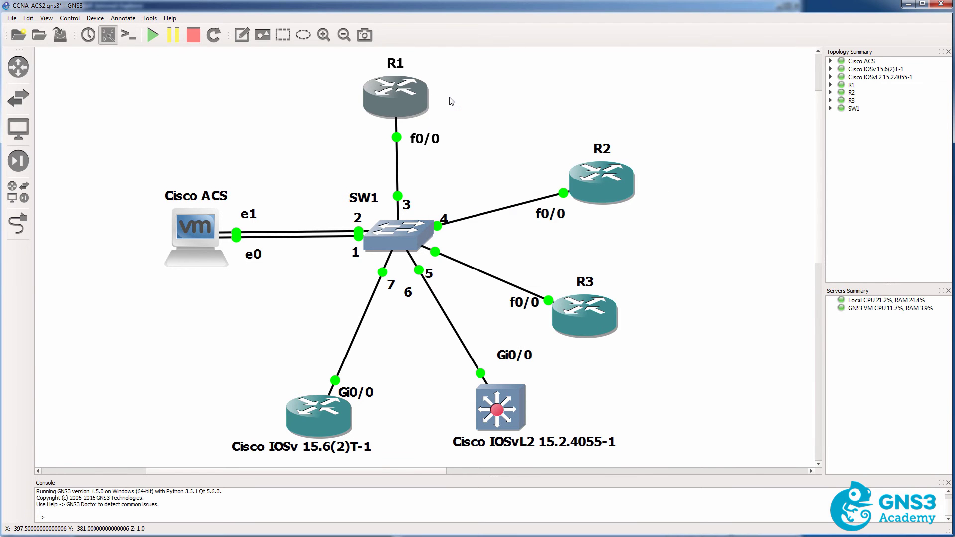
Select the first five legacy AAA/TACACS+ lines in Notepad's Cisco ACS.txt for copying.
key(alt+Tab)
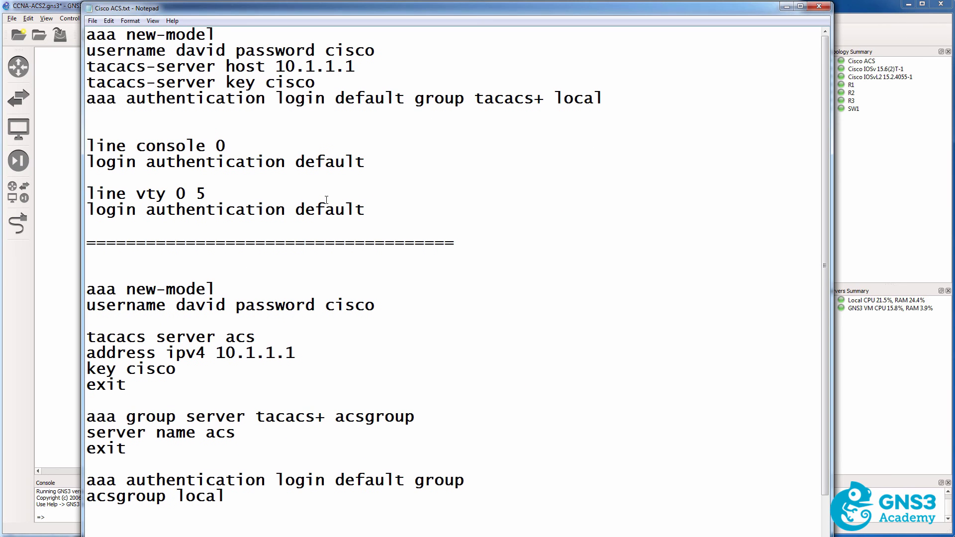
drag(618, 99, 86, 33)
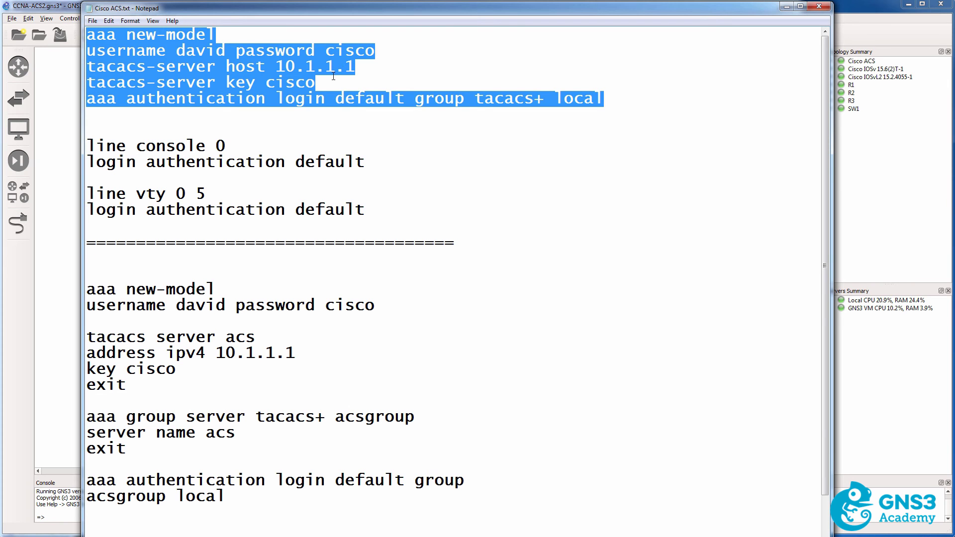
drag(335, 416, 414, 418)
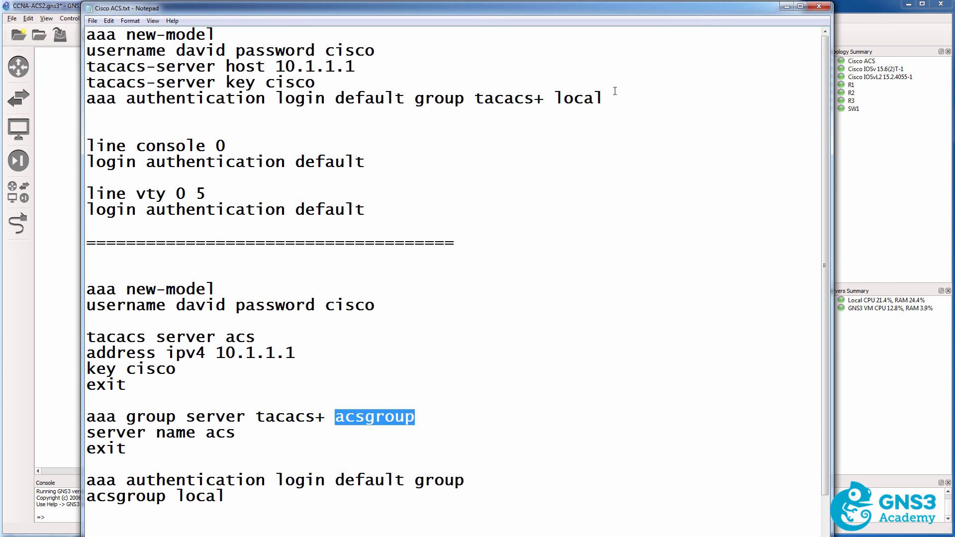
drag(615, 95, 86, 34)
right_click(171, 73)
Paste the AAA new-model and TACACS+ server 10.1.1.1 login lines into R2's global configuration.
click(195, 103)
key(alt+Tab)
text(conf t)
key(Return)
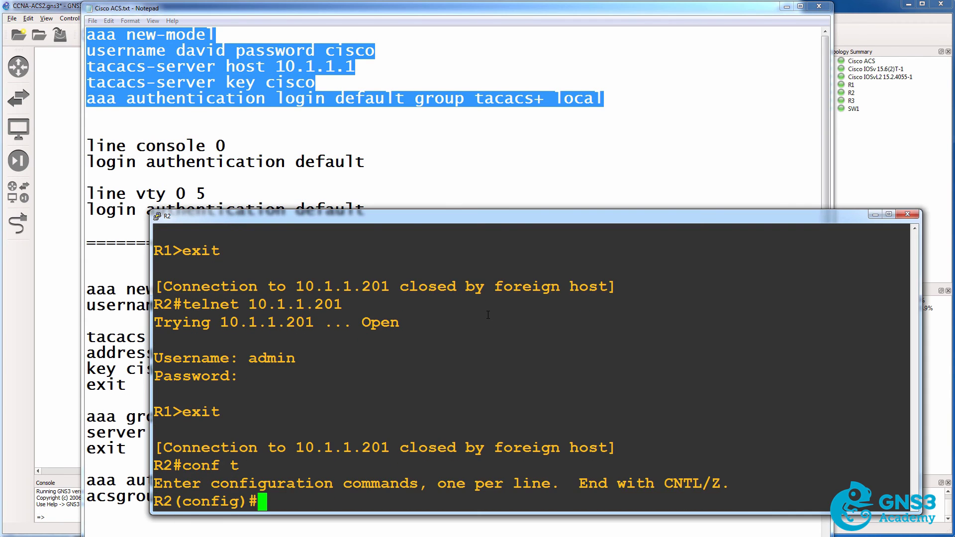
right_click(488, 314)
key(Return)
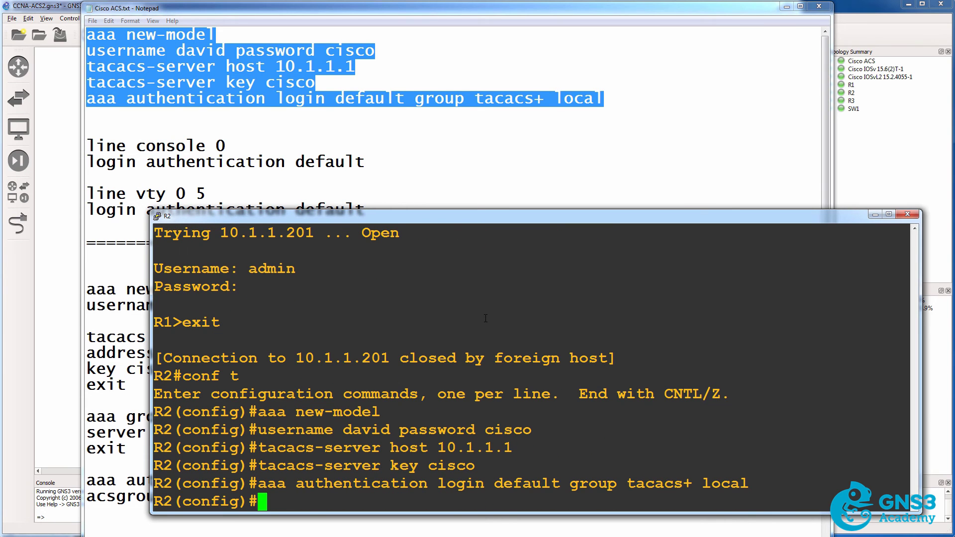
Leave configuration mode, log out of R2, and log back in as the local user.
text(end)
key(Return)
text(exit)
key(Return)
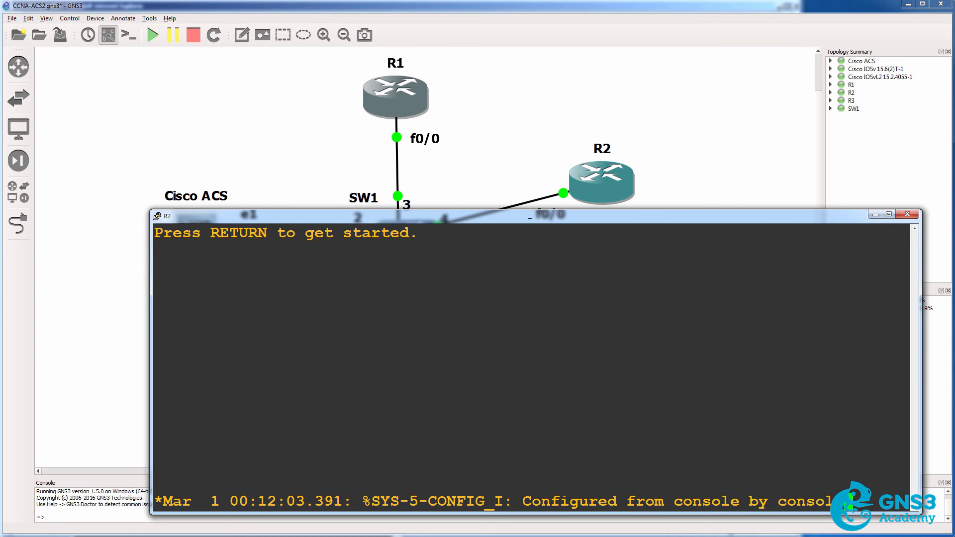
drag(530, 222, 525, 228)
key(Return)
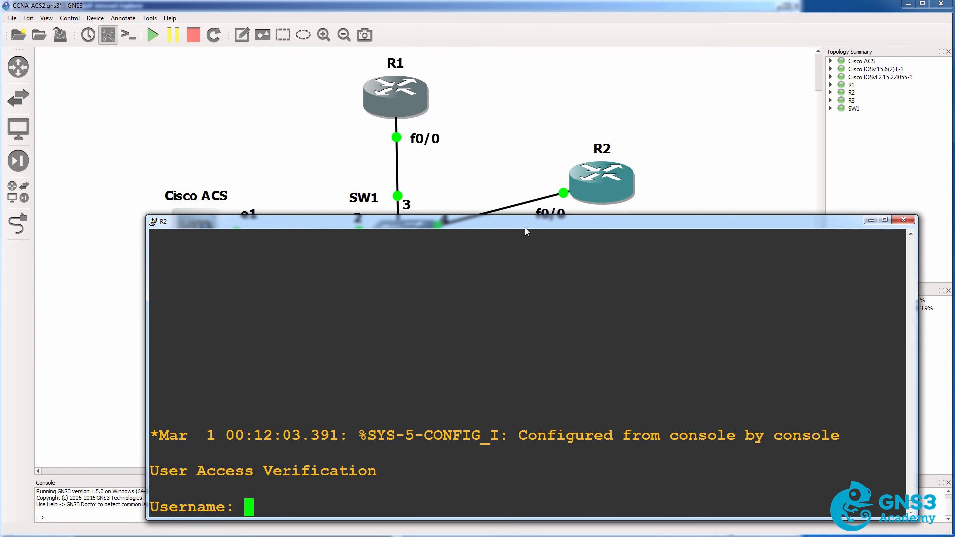
text(david)
key(Return)
key(Return)
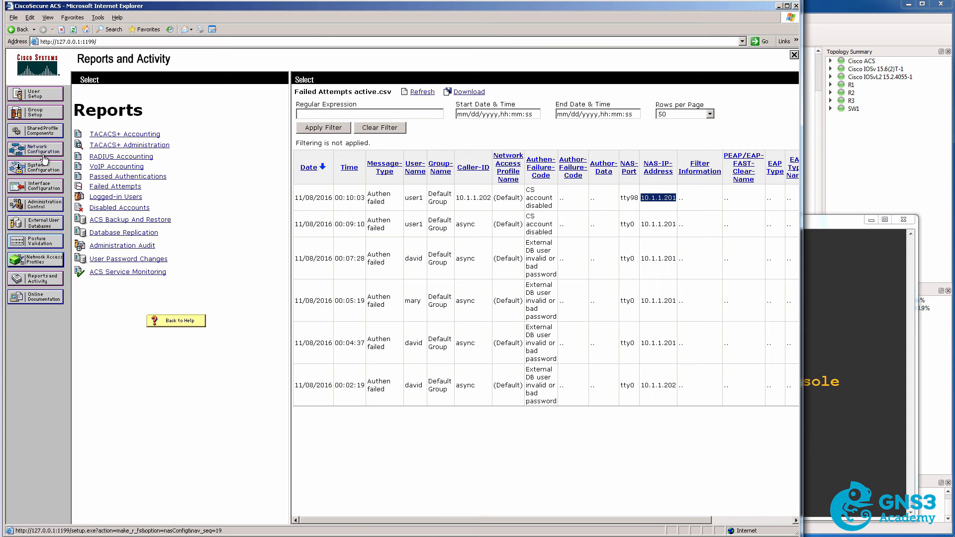
Start a new ACS AAA client entry with hostname R2.
click(34, 149)
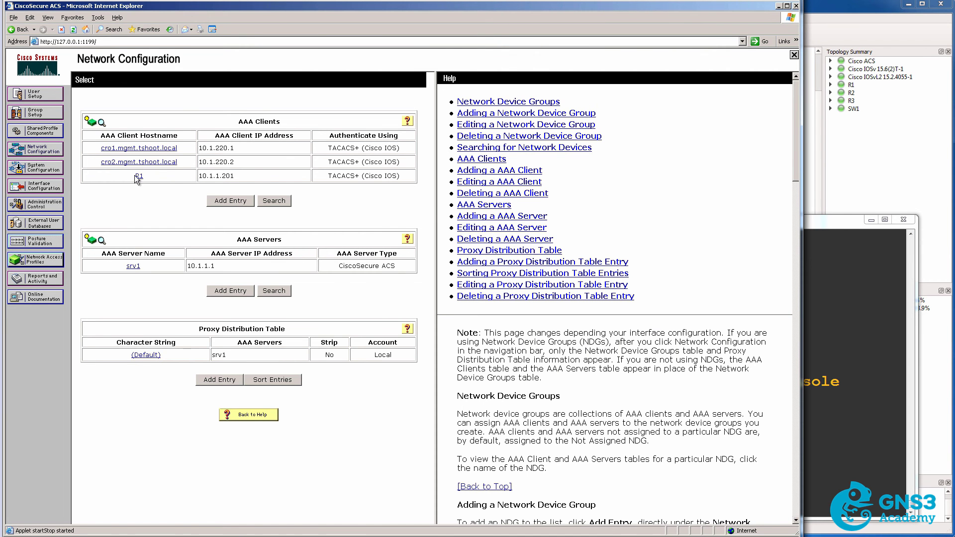
click(217, 201)
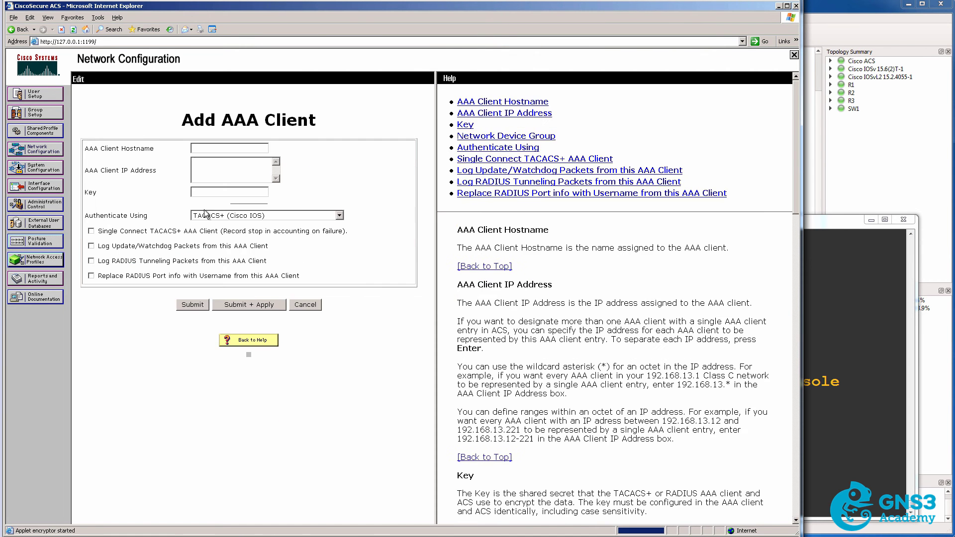
click(212, 149)
text(R2)
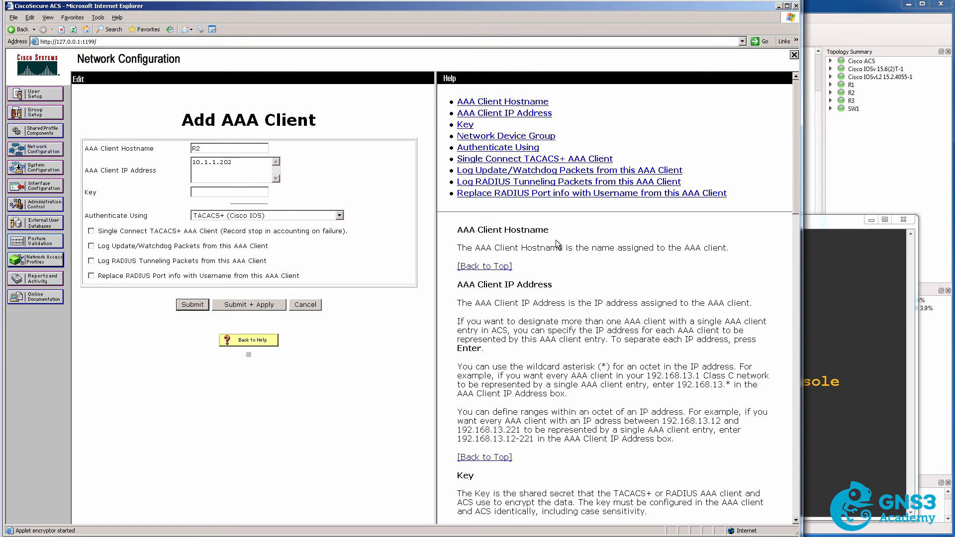
Look up R2's interface address 10.1.1.202 with sh ip int brief.
click(837, 296)
text(sh ip int brief)
key(Return)
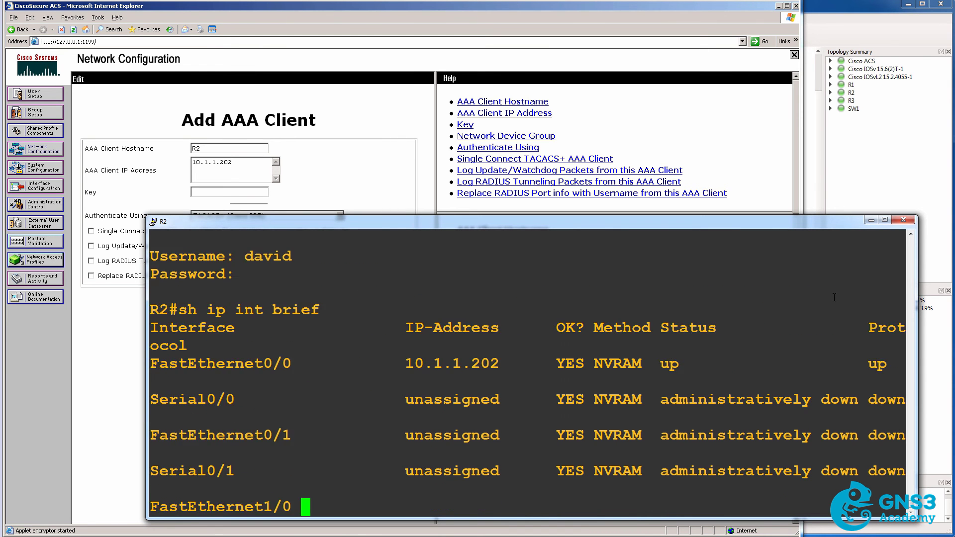
scroll(627, 333, up, 3)
drag(398, 327, 551, 327)
Enter the shared key and submit R2 at 10.1.1.202 as a TACACS+ client.
click(231, 193)
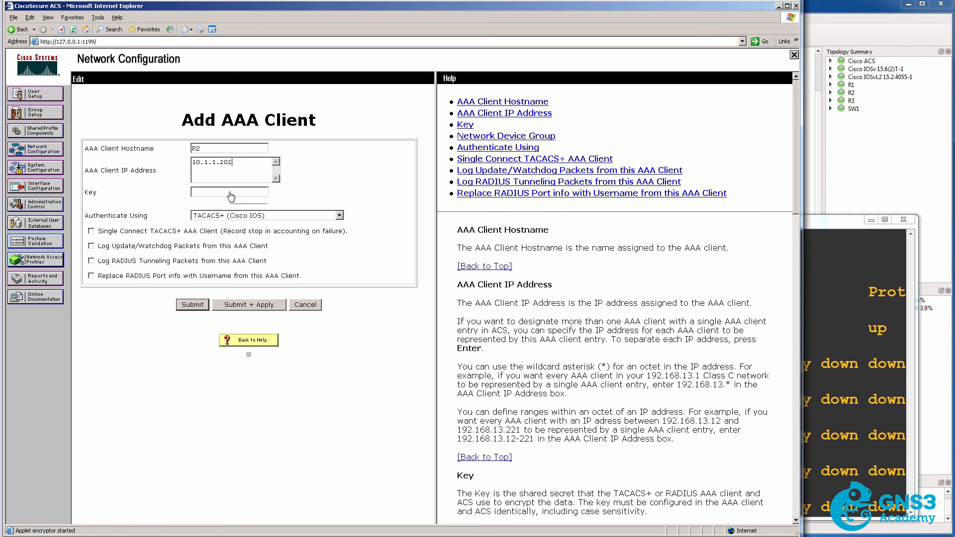
text(cisco)
click(243, 307)
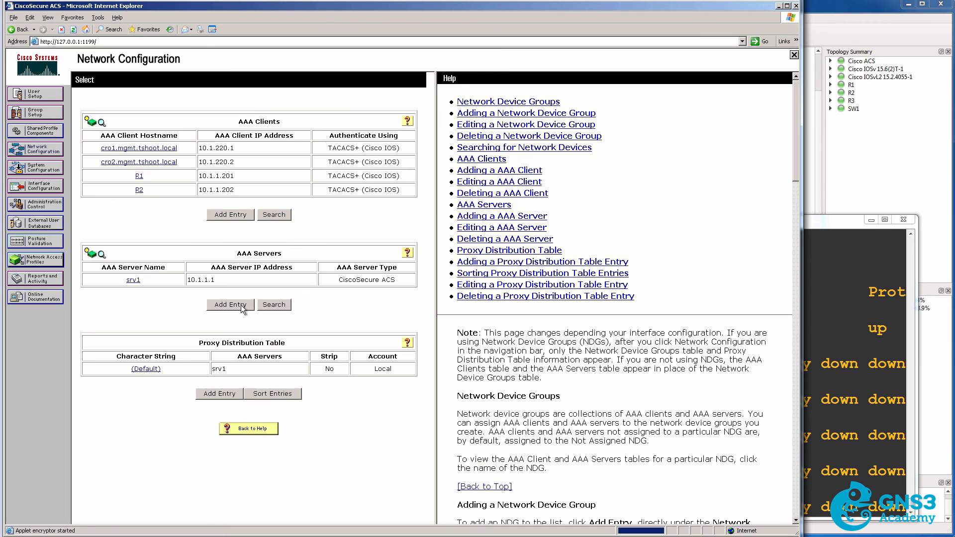
Log R2 out and try logging back in as the local user, which now fails.
drag(207, 192, 251, 194)
click(908, 361)
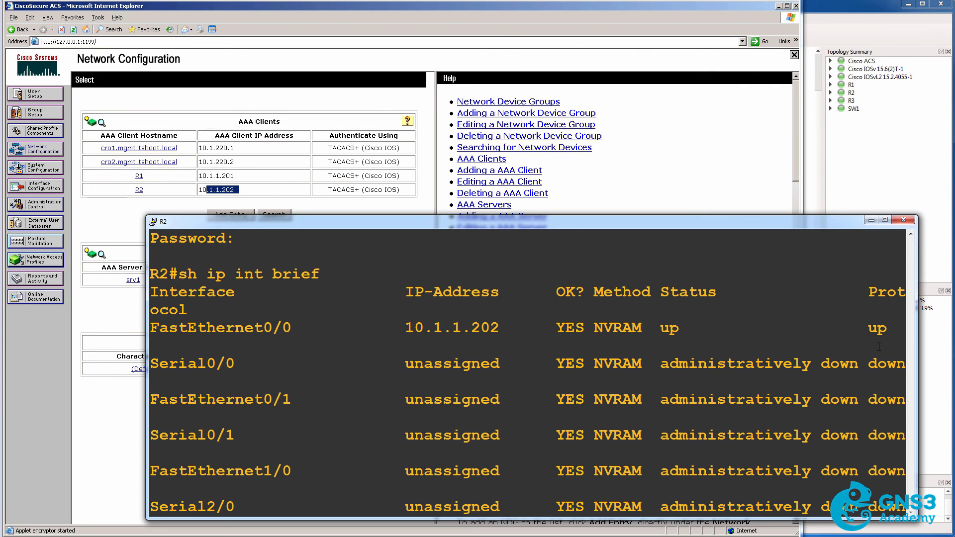
key(Return)
text(exit)
key(Return)
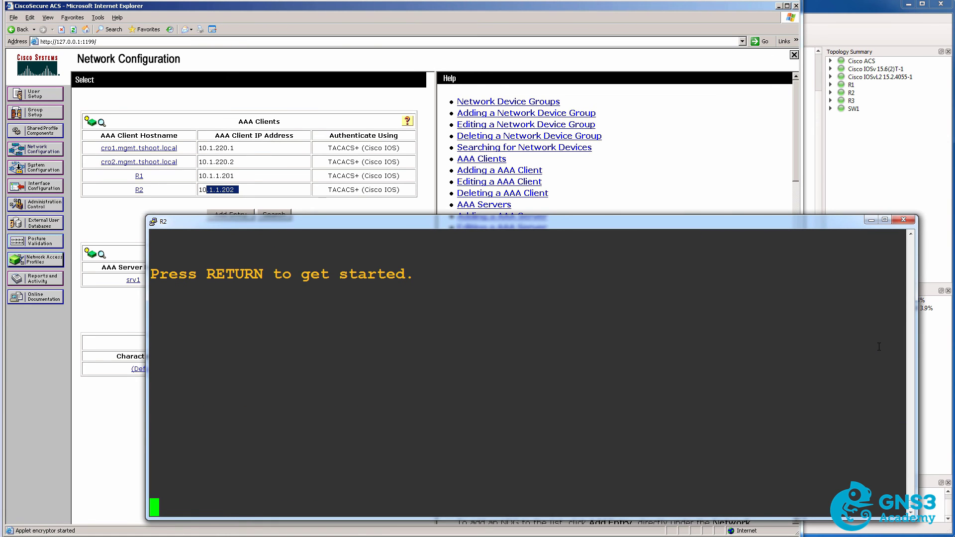
key(Return)
text(david)
key(Return)
key(Return)
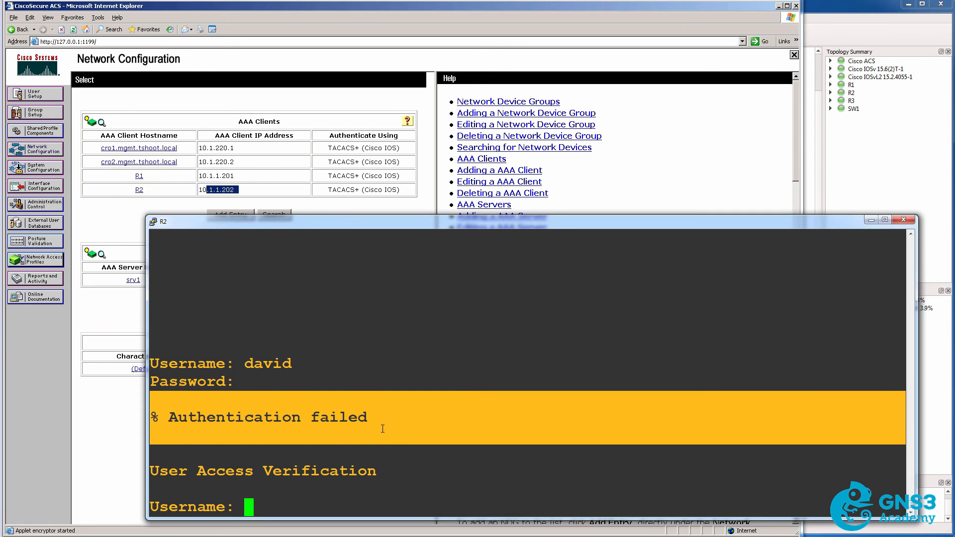
Log in to R2 with the ACS admin account, reaching the R2# prompt.
text(admin)
key(Return)
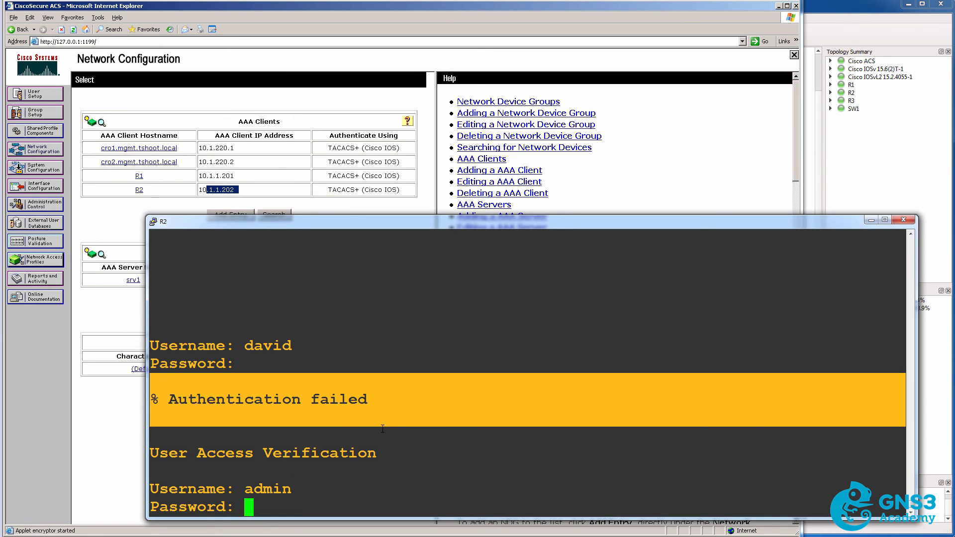
key(Return)
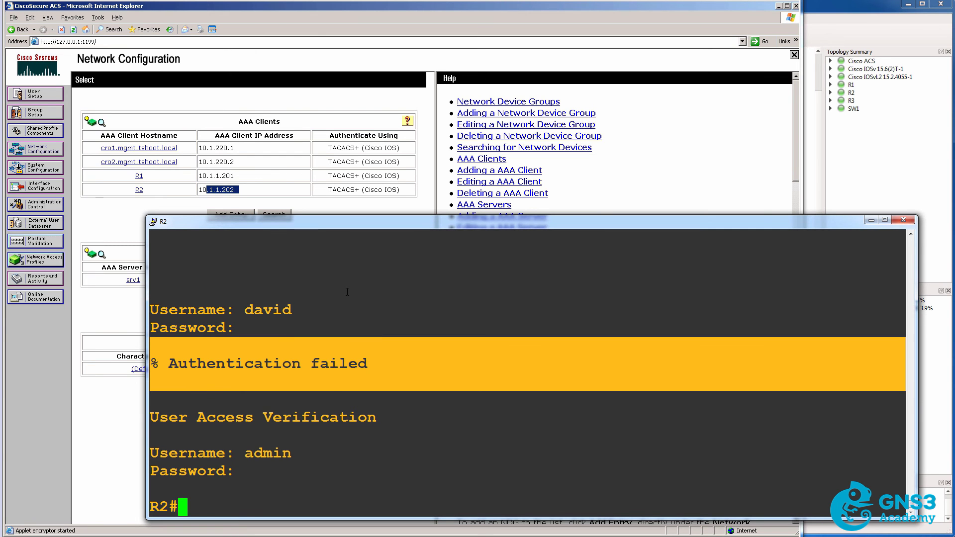
Open Failed Attempts active.csv and highlight the local user's failure from 10.1.1.202.
click(33, 279)
click(32, 279)
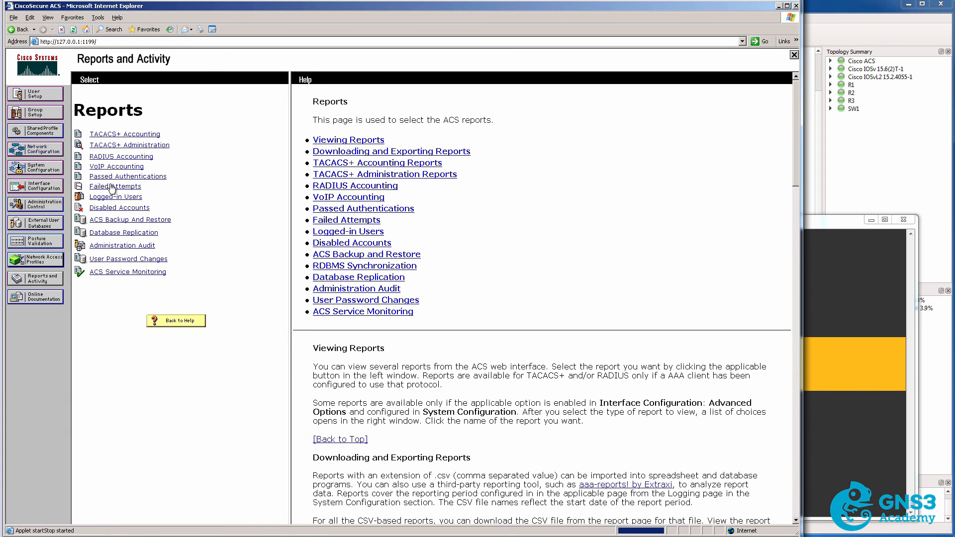
click(115, 187)
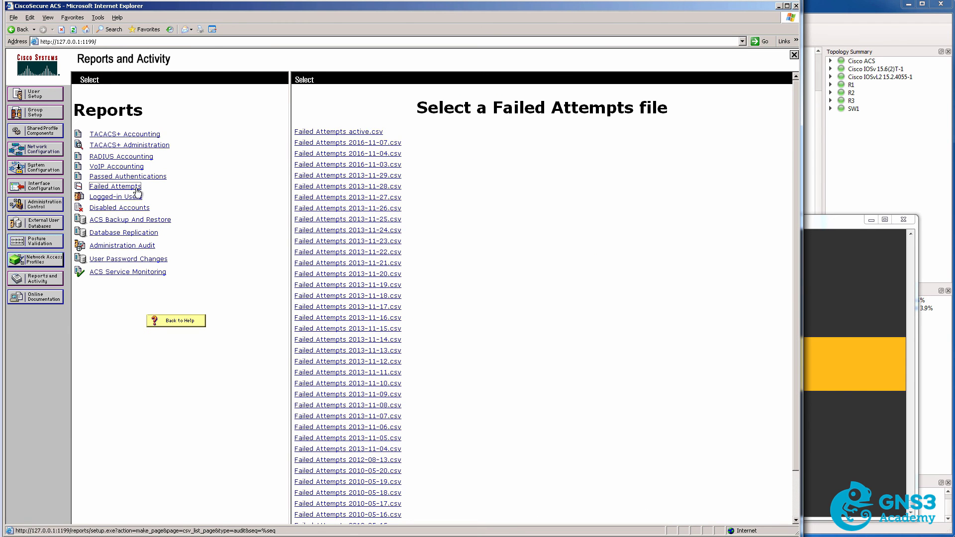
click(353, 132)
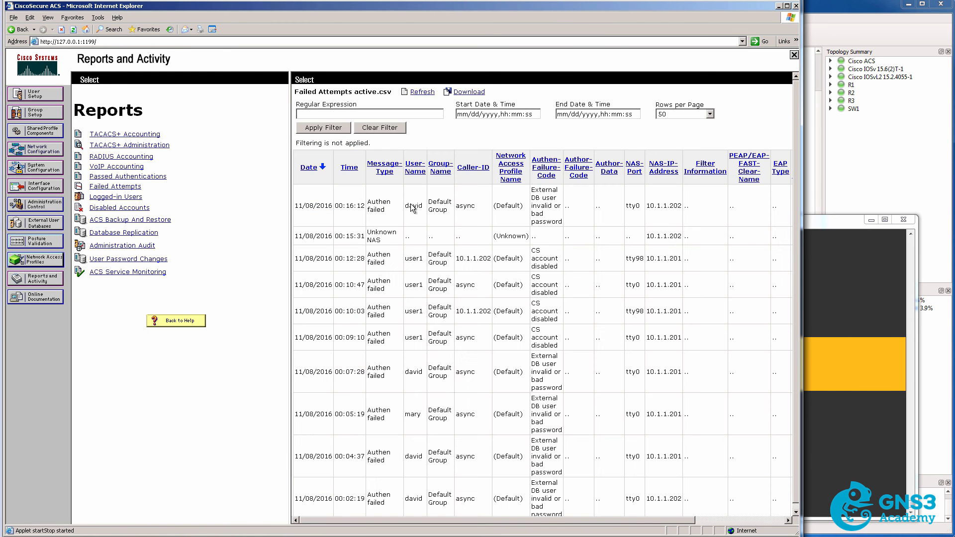
drag(409, 205, 374, 205)
drag(647, 206, 681, 207)
drag(647, 237, 682, 260)
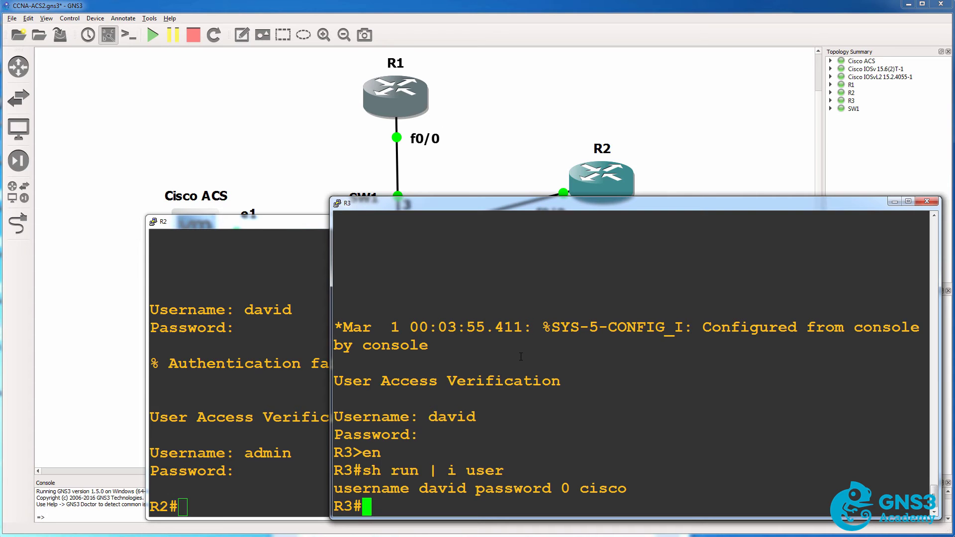
Paste the copied AAA and TACACS+ commands into R3's global configuration and end.
key(Return)
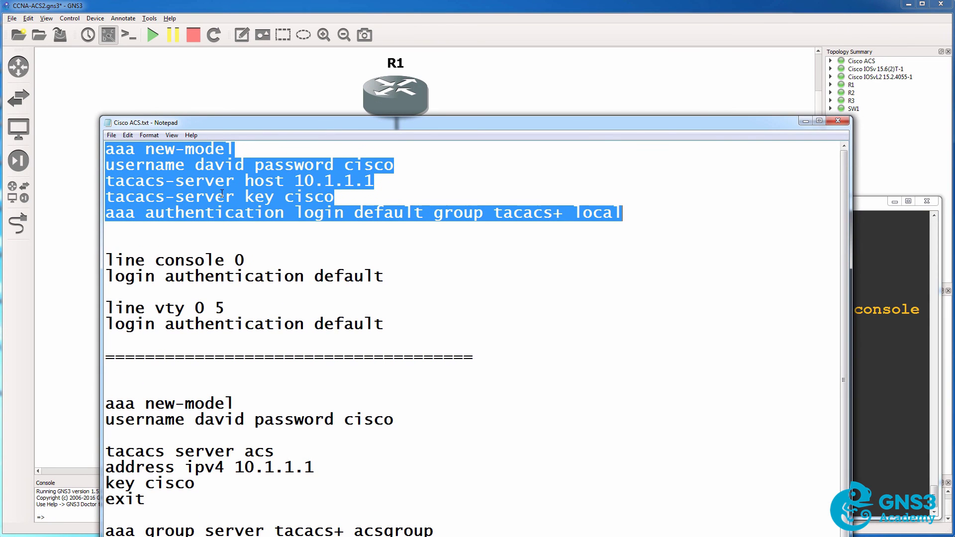
right_click(222, 194)
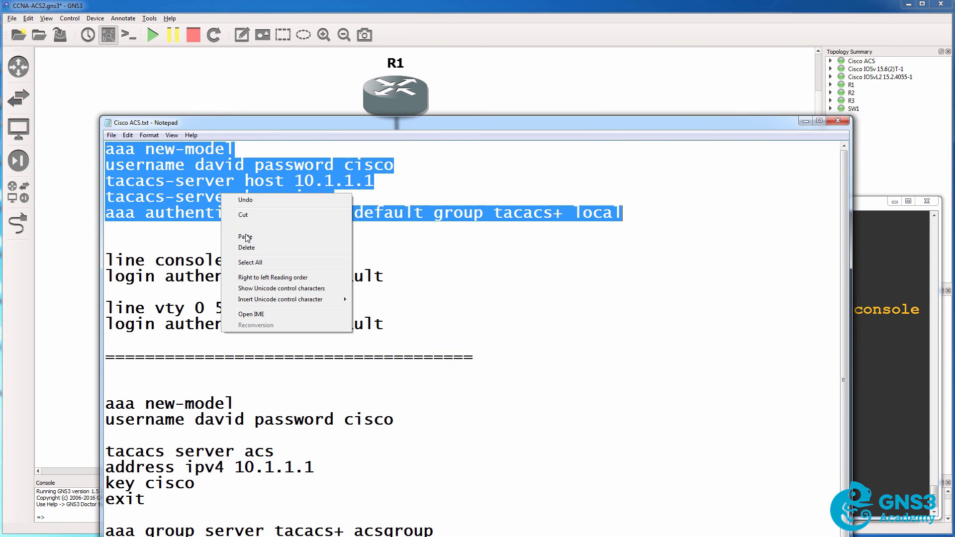
click(246, 225)
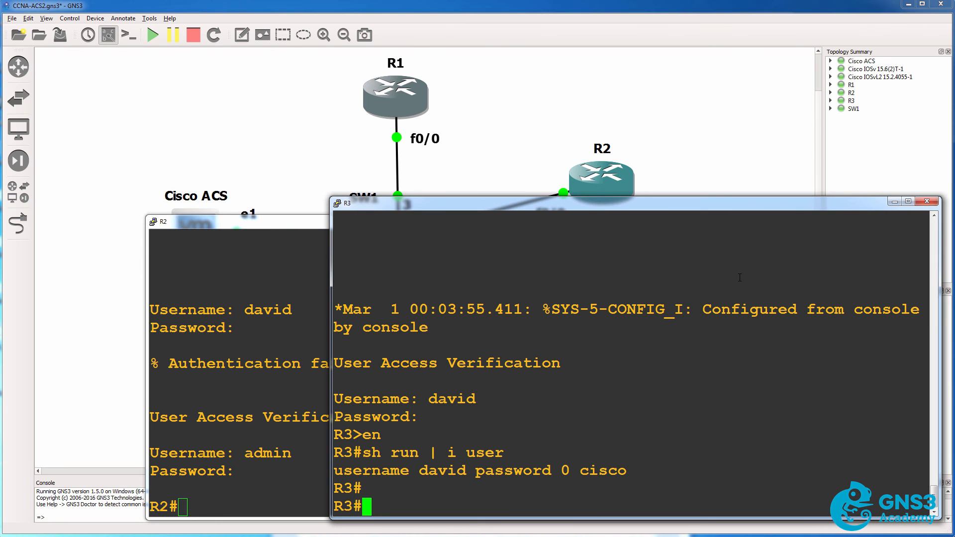
text(conf t)
key(Return)
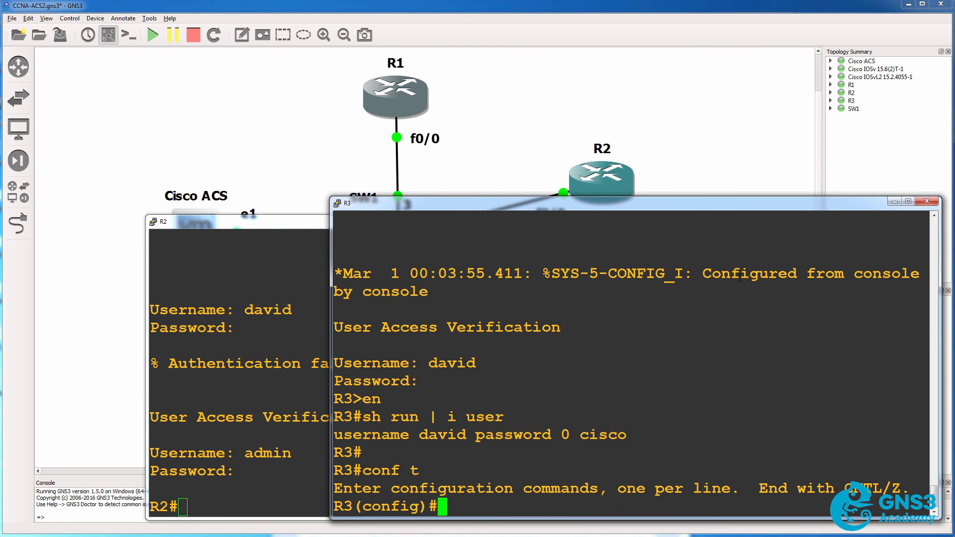
right_click(736, 279)
text(end)
key(Return)
Log out of R3 and log back in with the local user's credentials.
text(exit)
key(Return)
key(Return)
key(Return)
text(david)
key(Return)
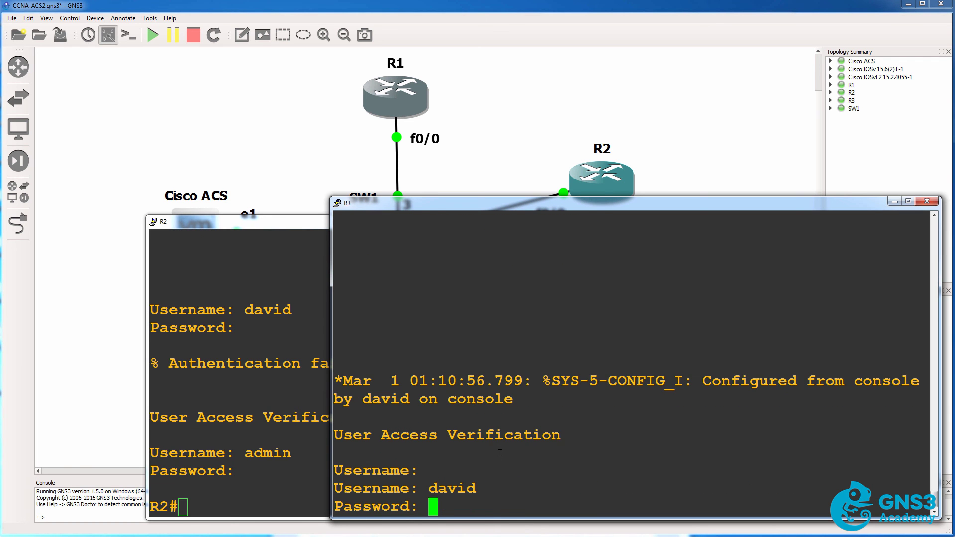
text(cisco)
key(Return)
text(exit)
Log out of R3 again and attempt a login as admin.
key(Return)
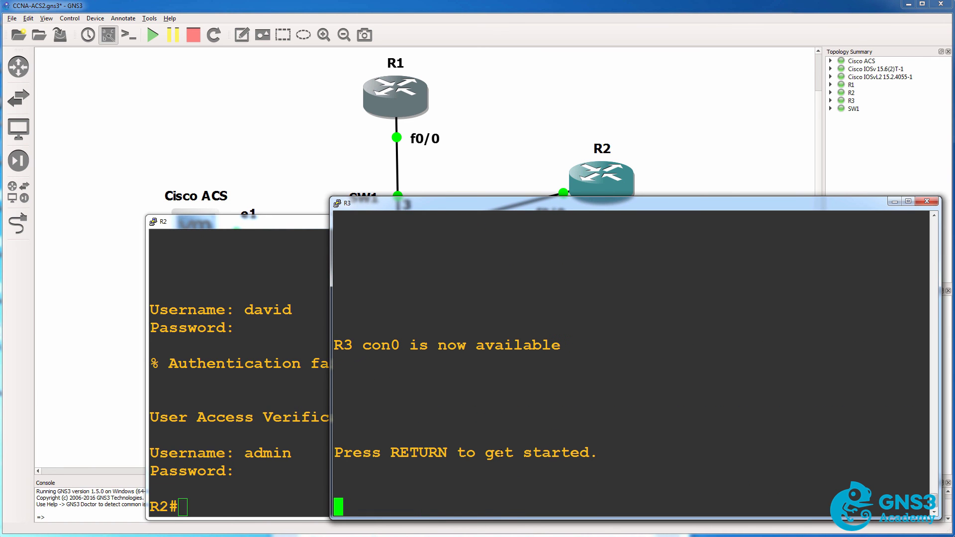
key(Return)
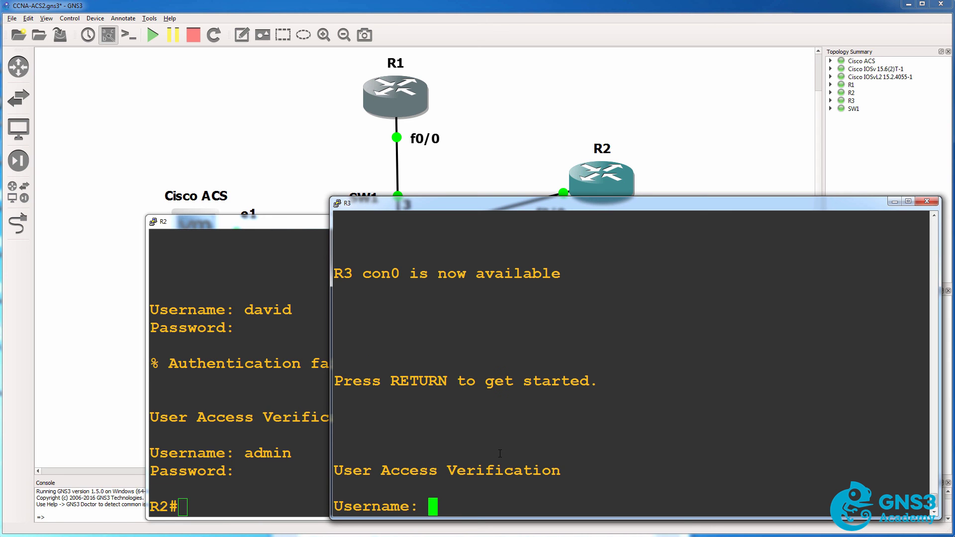
text(admin)
key(Return)
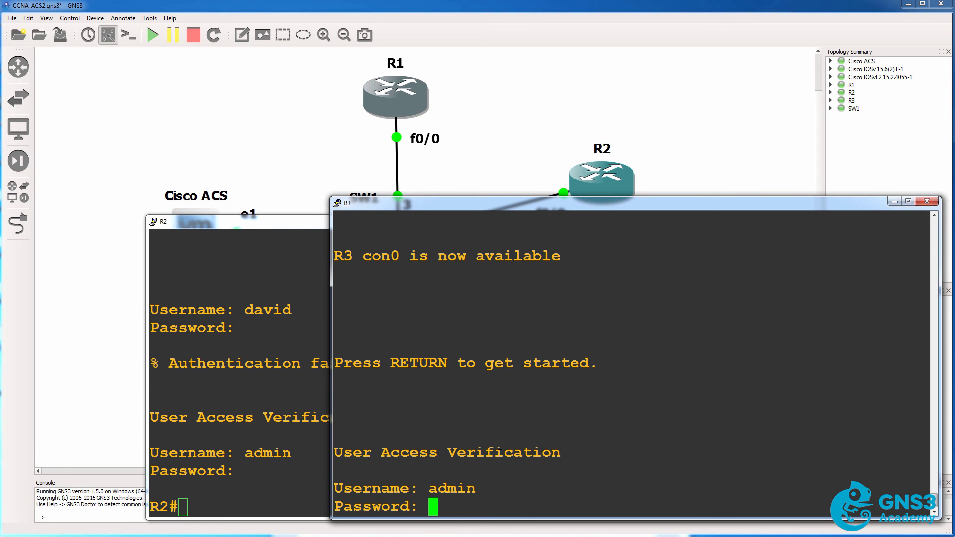
key(Return)
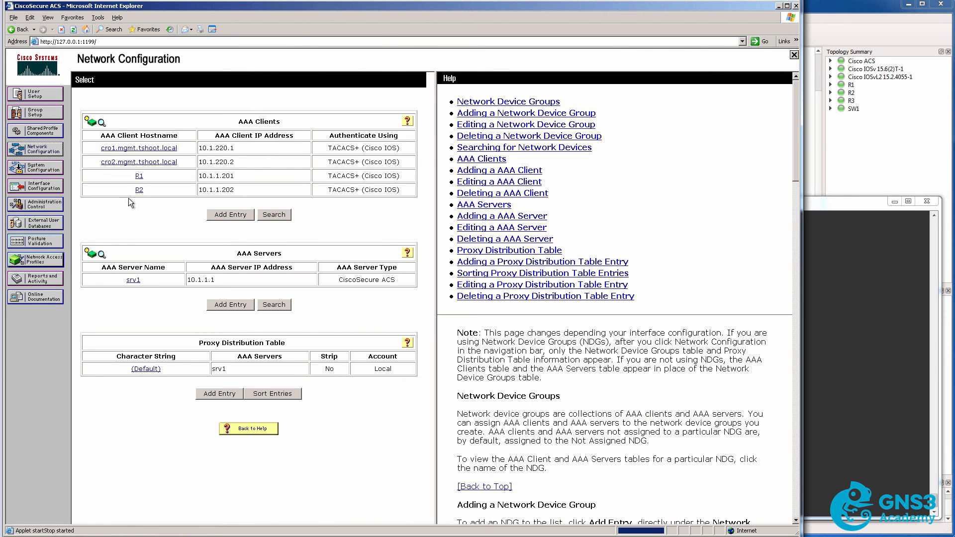
Create the R3 (10.1.1.203) client entry, enter its shared key, and submit it.
click(231, 215)
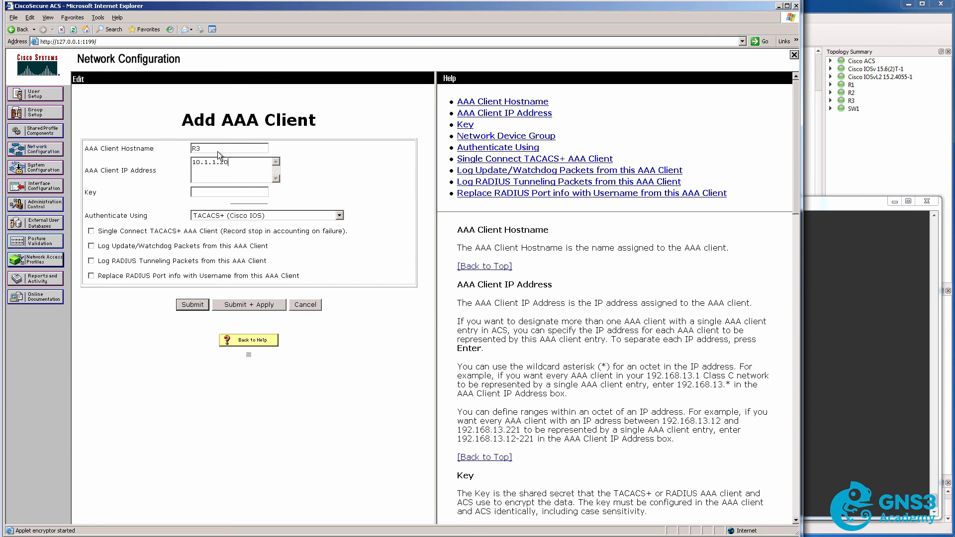
text(cisco)
click(252, 307)
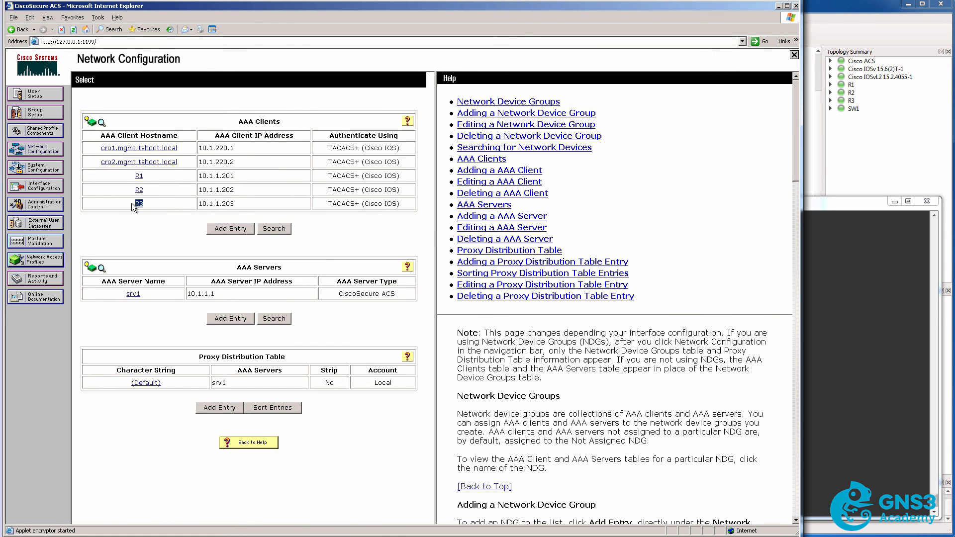
Open R3's ACS client entry and attempt an admin login on R3's console.
click(139, 203)
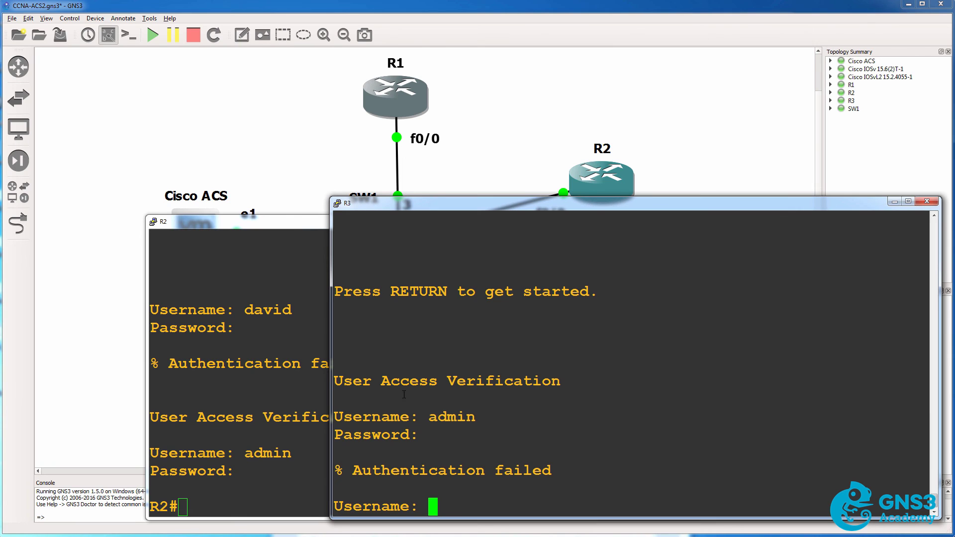
drag(404, 394, 465, 440)
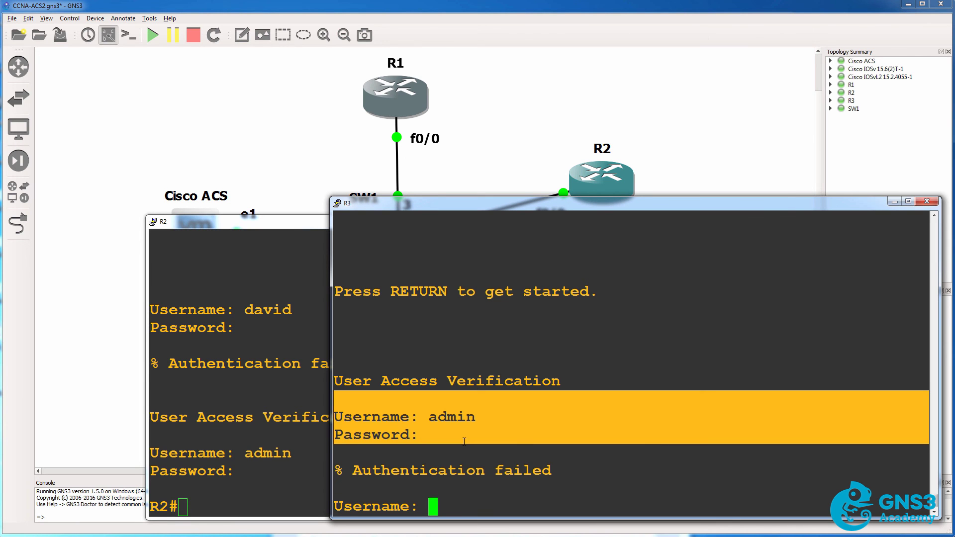
text(admin)
key(Return)
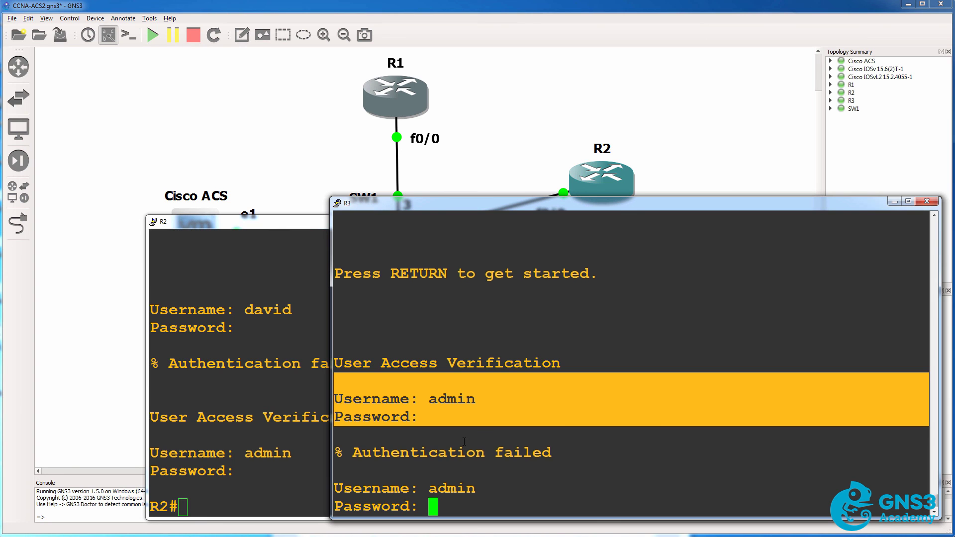
key(Return)
Retry the R3 login as admin and reach the R3# prompt.
text(david)
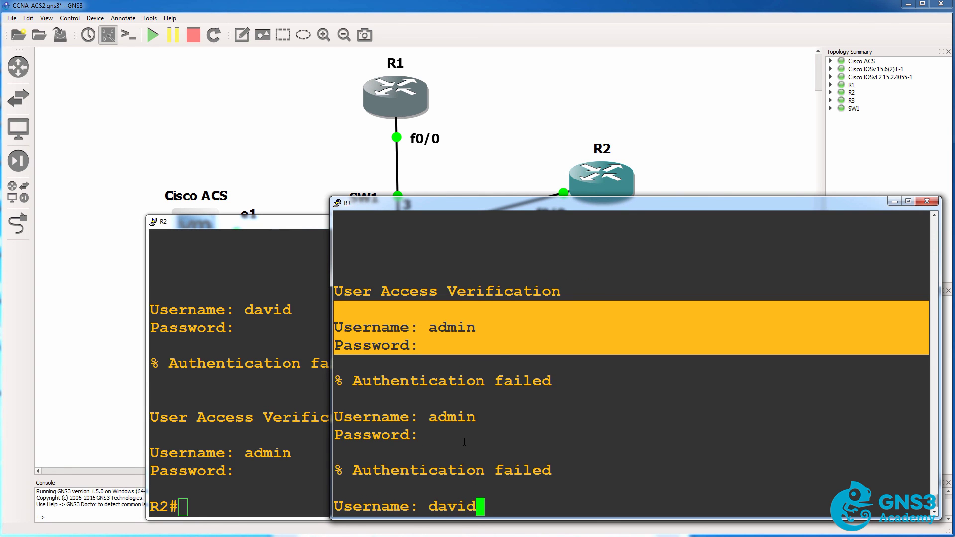
key(Return)
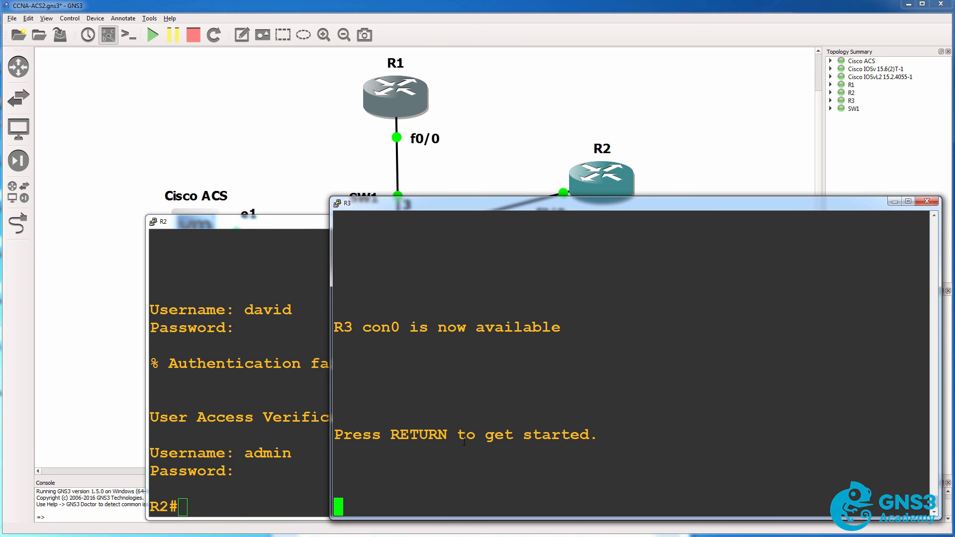
key(Return)
text(user)
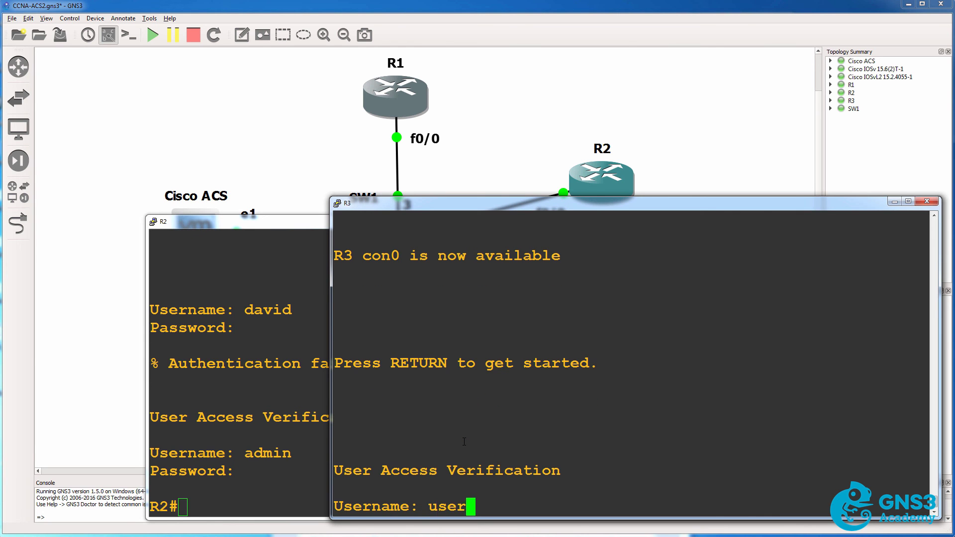
key(BackSpace)
key(BackSpace)
key(BackSpace)
key(BackSpace)
text(admin)
key(Return)
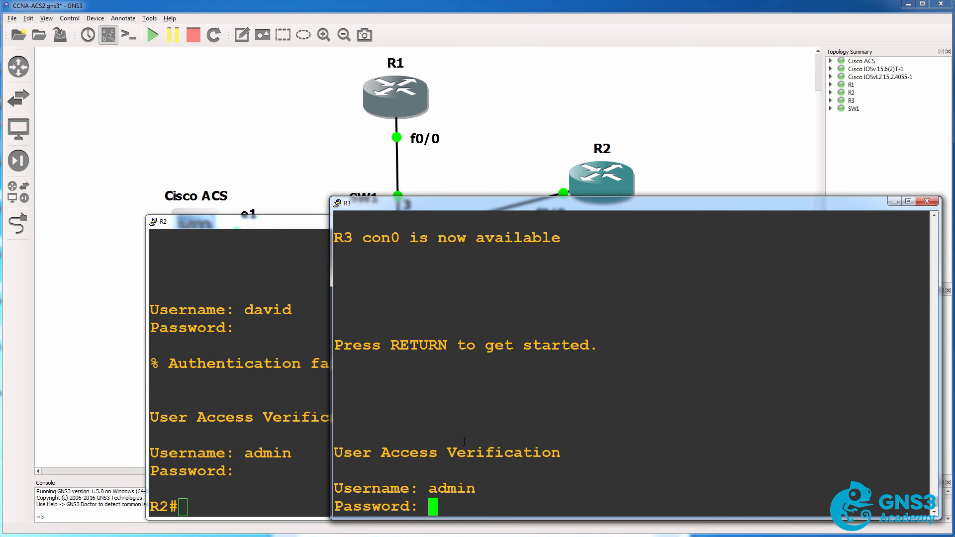
key(Return)
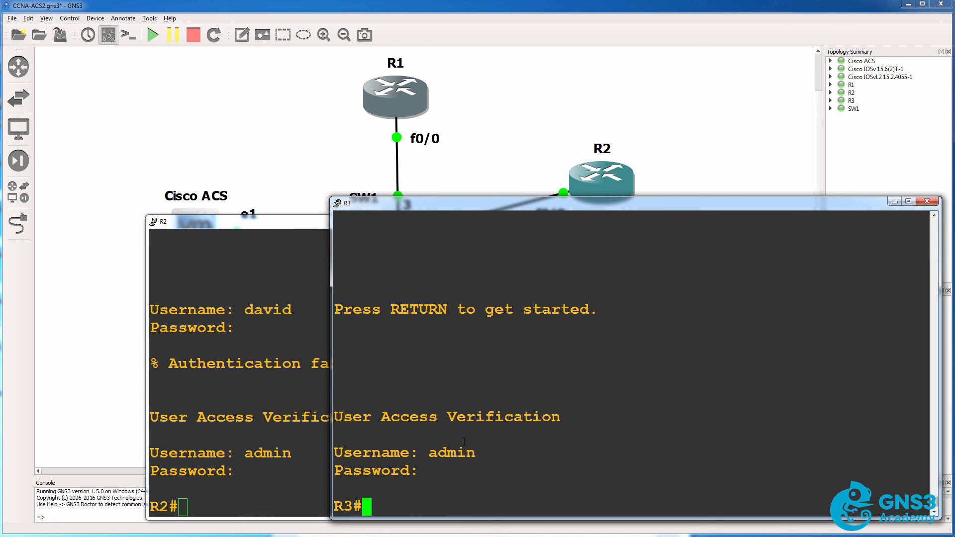
Log out, show the local user is rejected, and close the R2 and R3 consoles.
text(exit)
key(Return)
key(Return)
text(david)
key(Return)
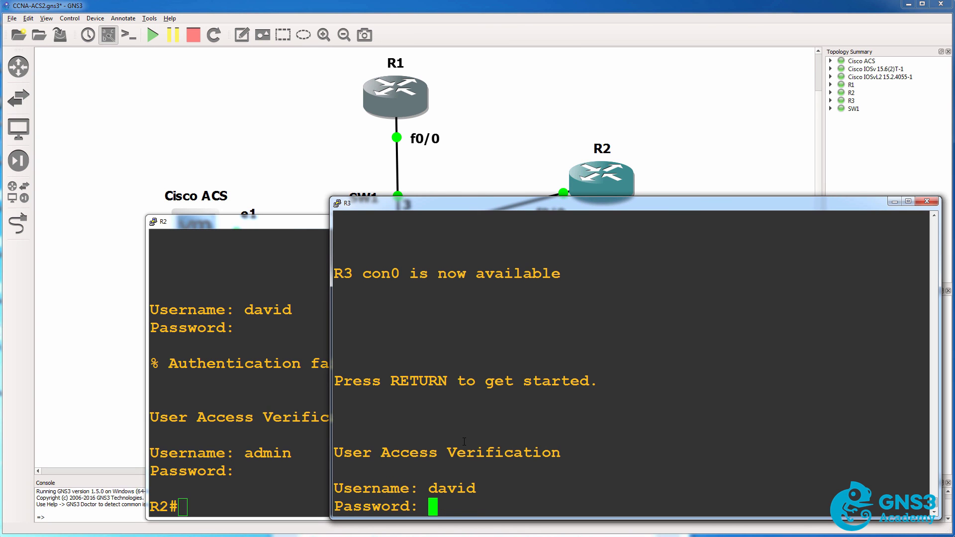
key(Return)
drag(421, 386, 497, 452)
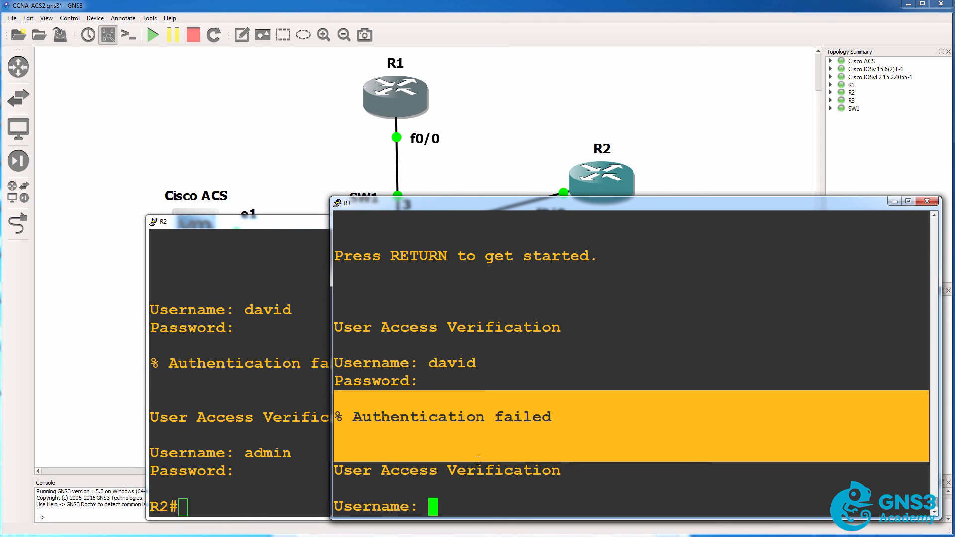
text(admin)
key(Return)
key(Return)
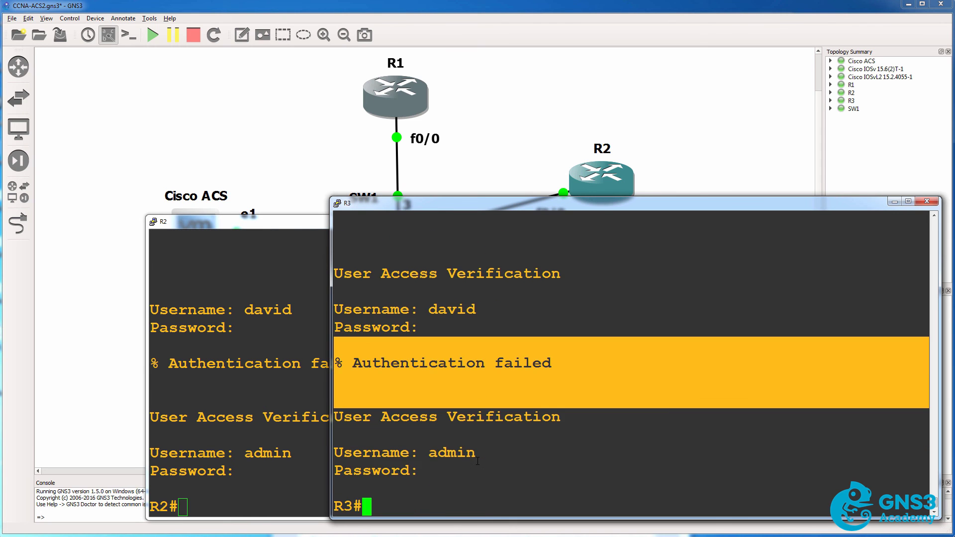
click(451, 31)
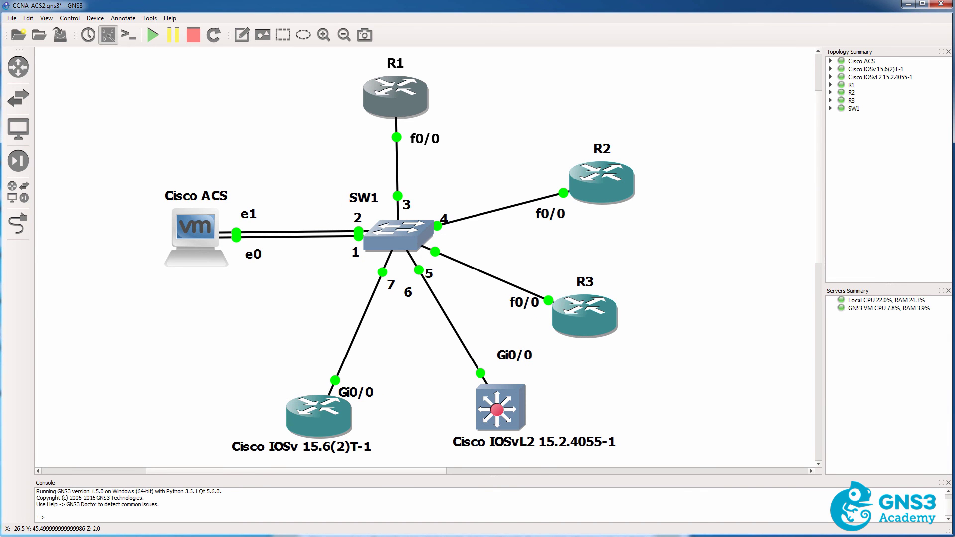
Run sh ver on R1 and mark the ROM line of the 3725's 12.4(15)T14 output.
key(alt+Tab)
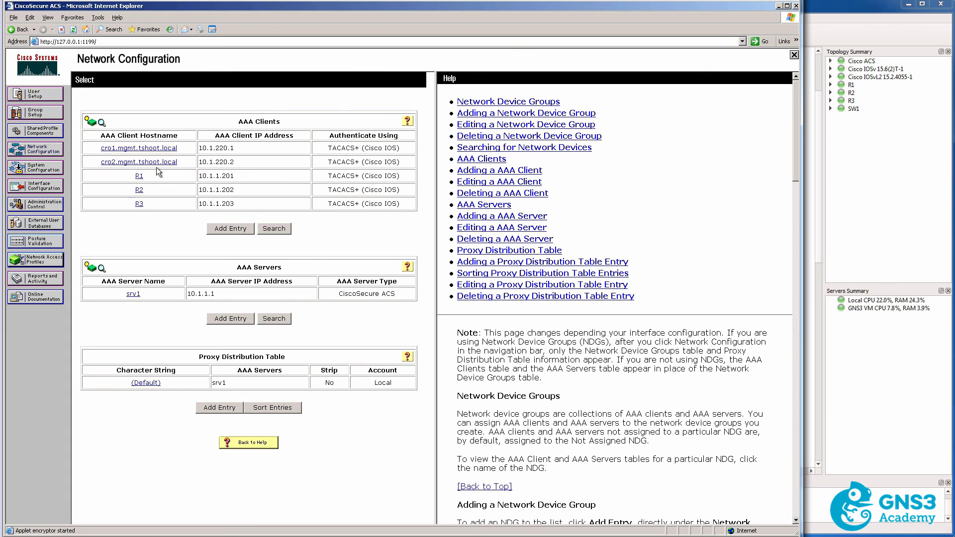
key(alt+Tab)
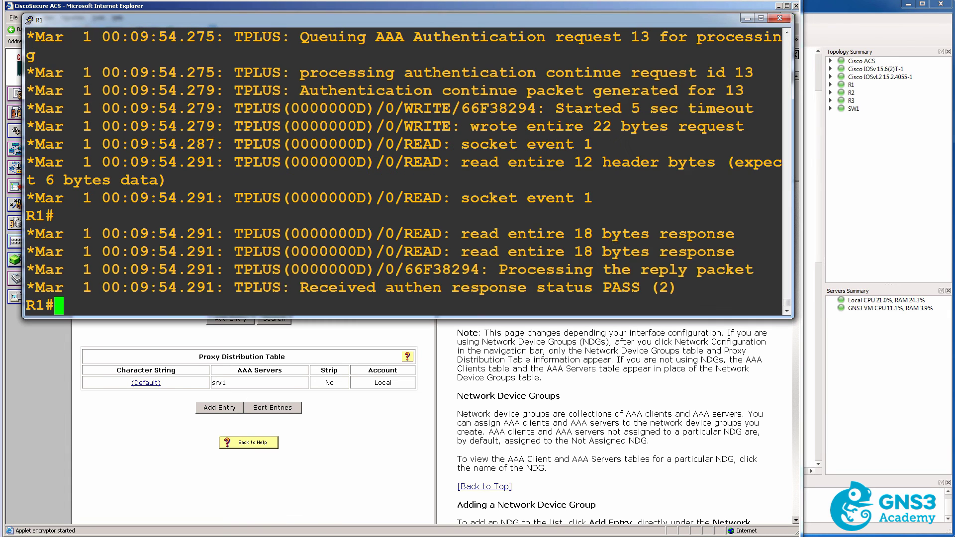
text(sh ver)
key(Return)
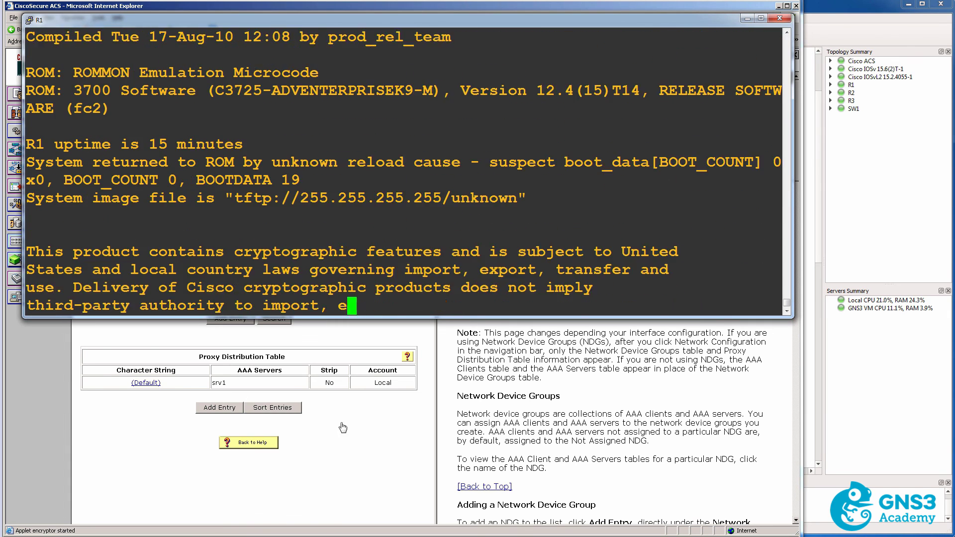
key(space)
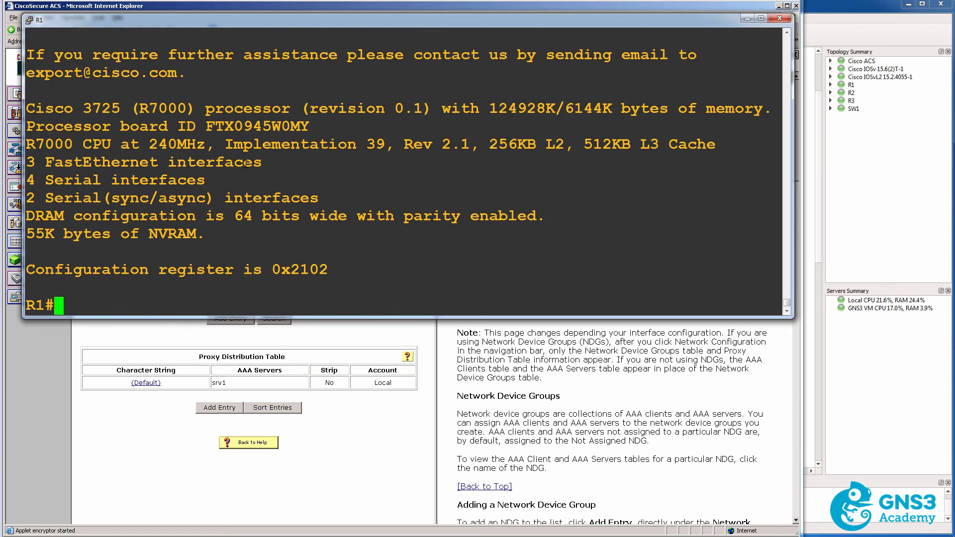
scroll(388, 132, up, 8)
drag(479, 96, 694, 111)
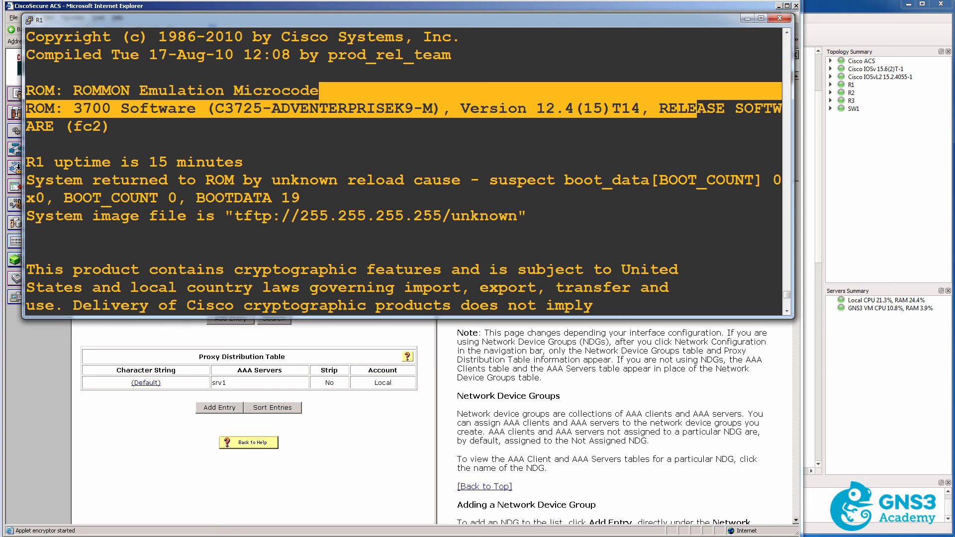
Select the newer 'tacacs server acs' command in Cisco ACS.txt.
key(alt+Tab)
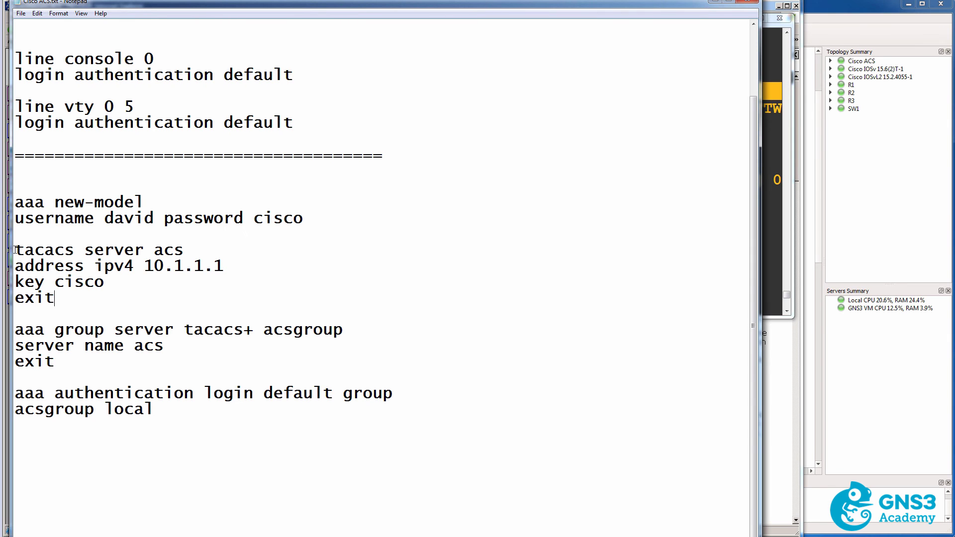
drag(25, 250, 207, 243)
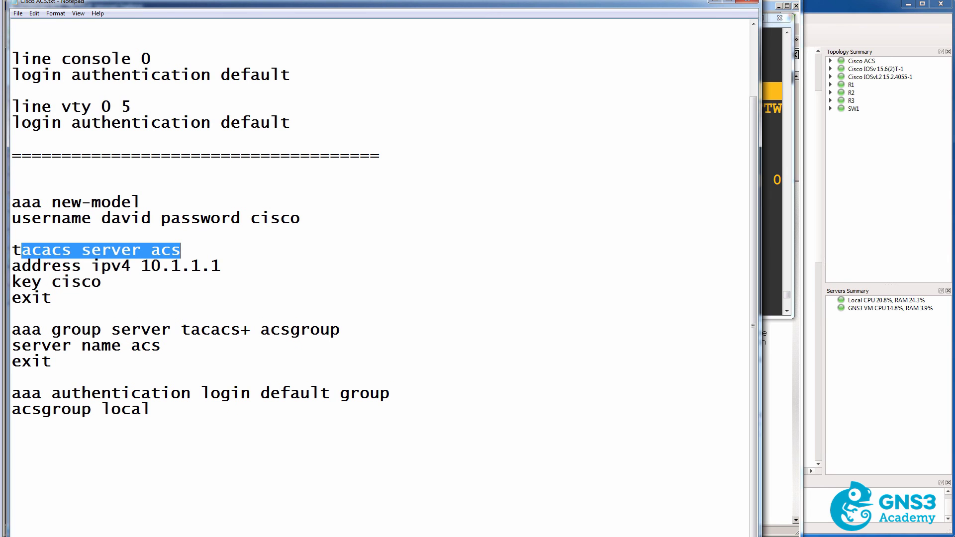